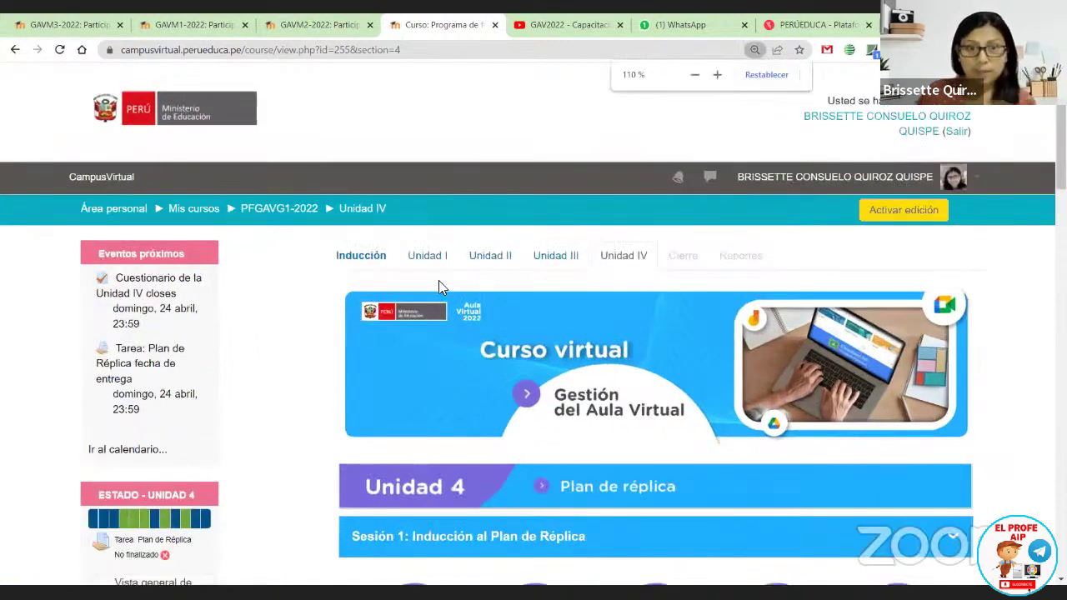
Step: Highlight the course code PFGAVG1-2022 in the breadcrumb and open Unidad I of the course
left_click_drag(319, 210, 238, 213)
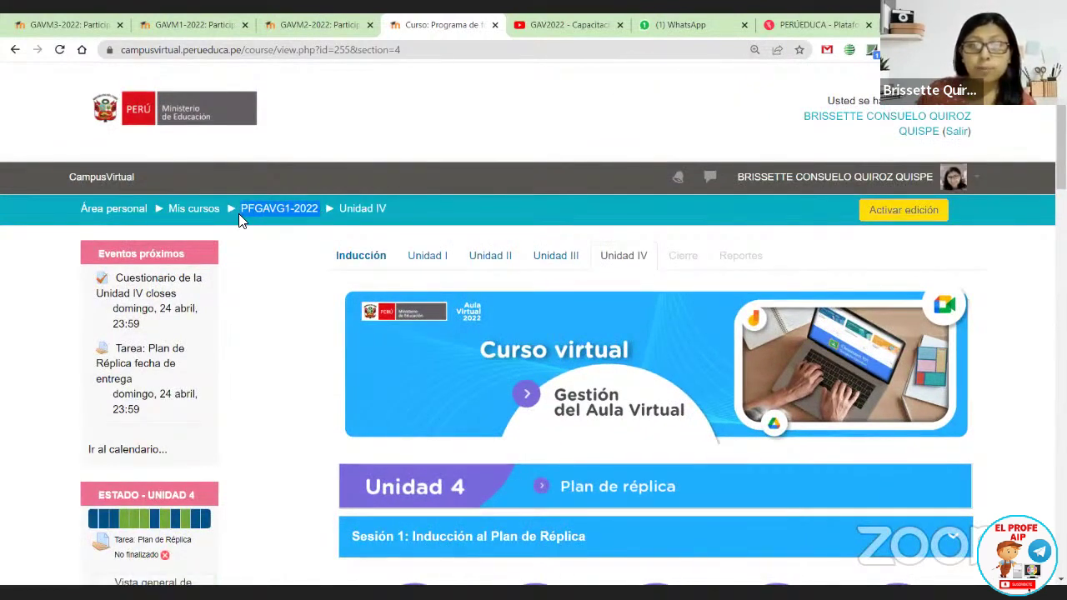
left_click(261, 215)
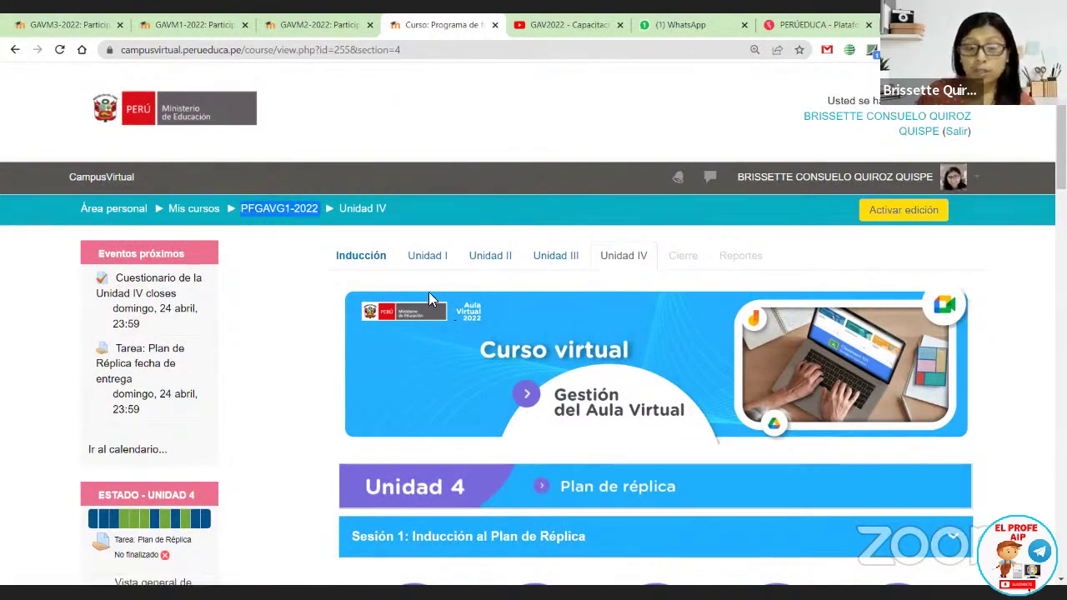
left_click(442, 260)
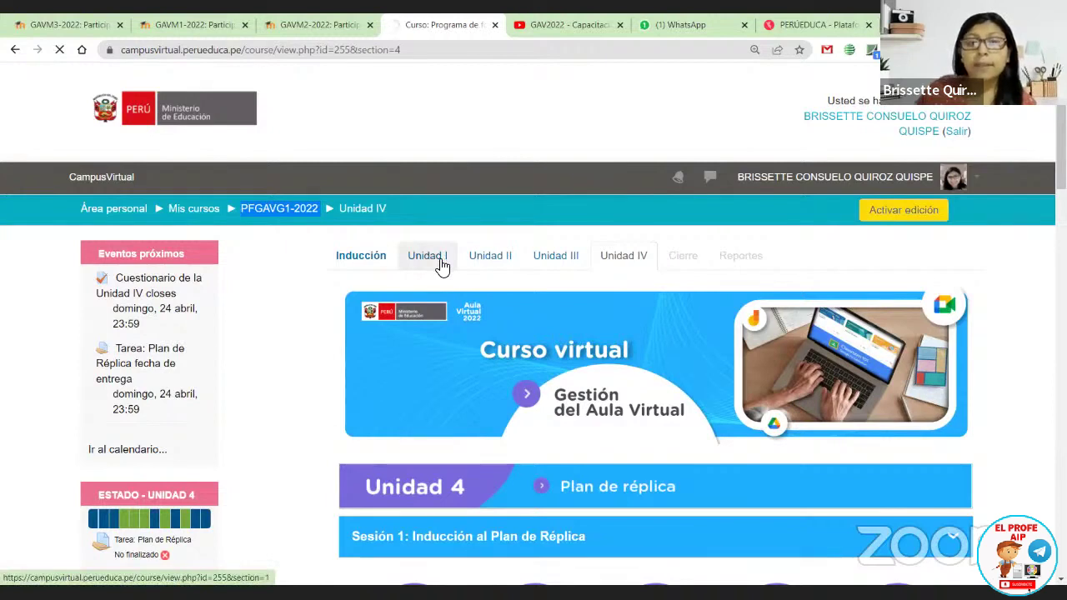
Step: Look through the Unidad I sessions and open the Cuestionario activity under Sesión 3: Herramientas de Google 2
scroll(669, 369, "down", 2)
scroll(675, 373, "down", 9)
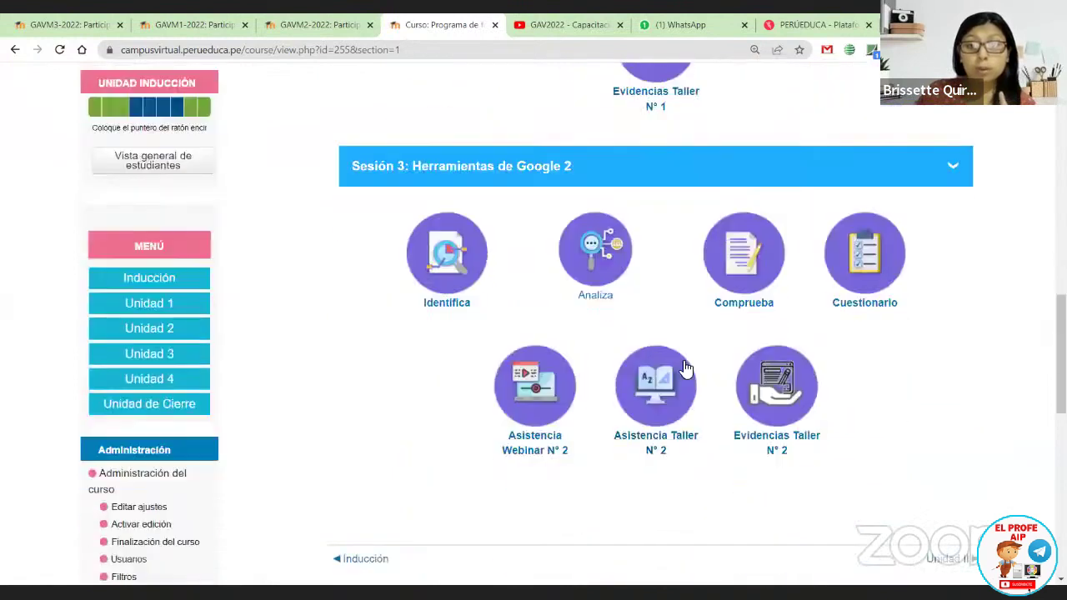
scroll(682, 363, "up", 1)
scroll(646, 359, "down", 1)
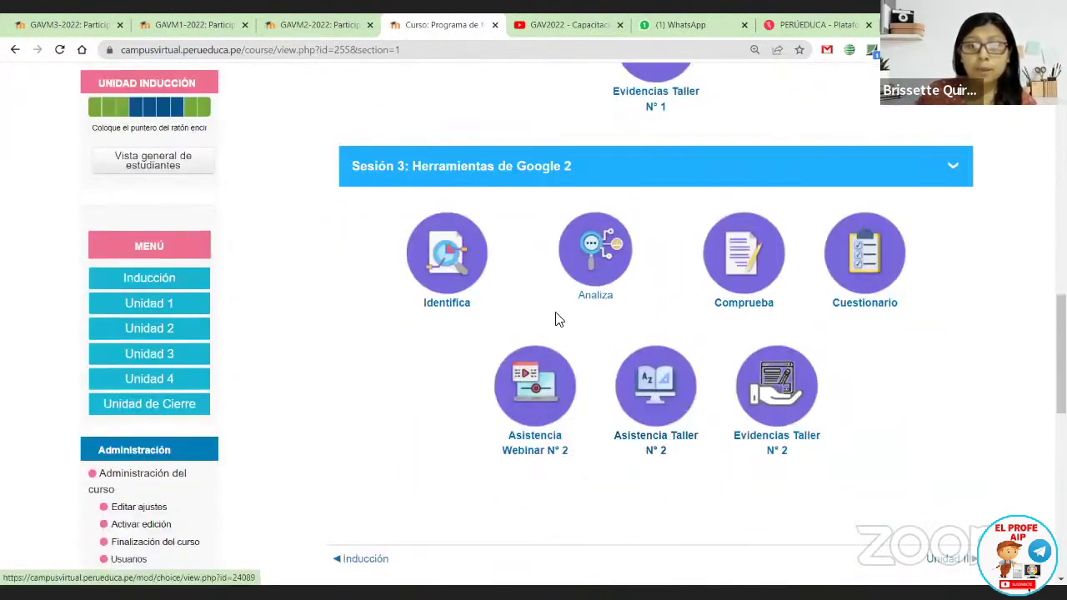
scroll(477, 378, "up", 11)
scroll(833, 446, "down", 8)
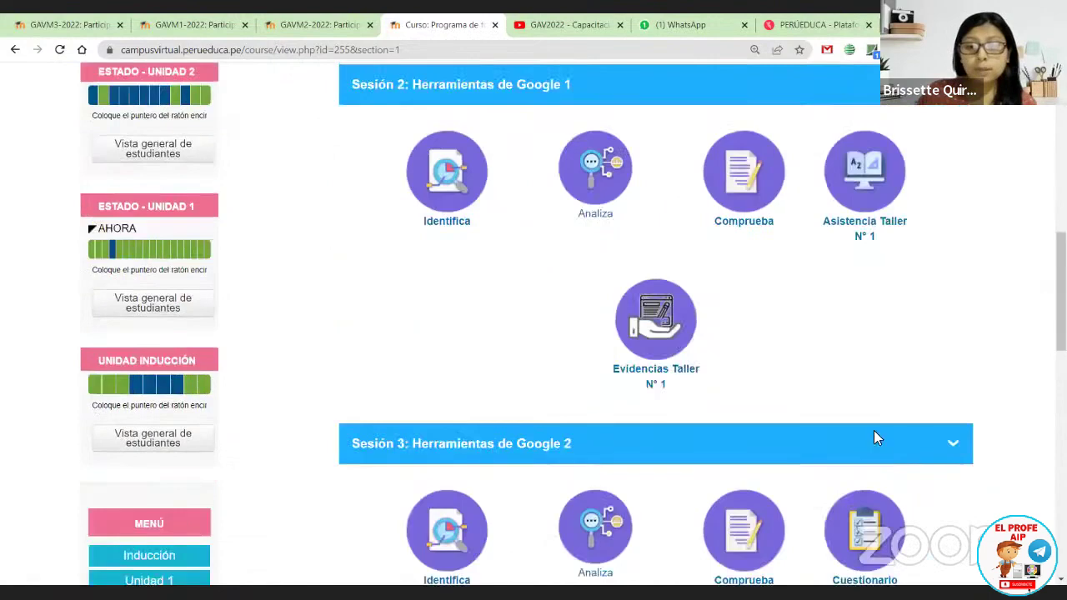
scroll(873, 437, "down", 3)
left_click(861, 356)
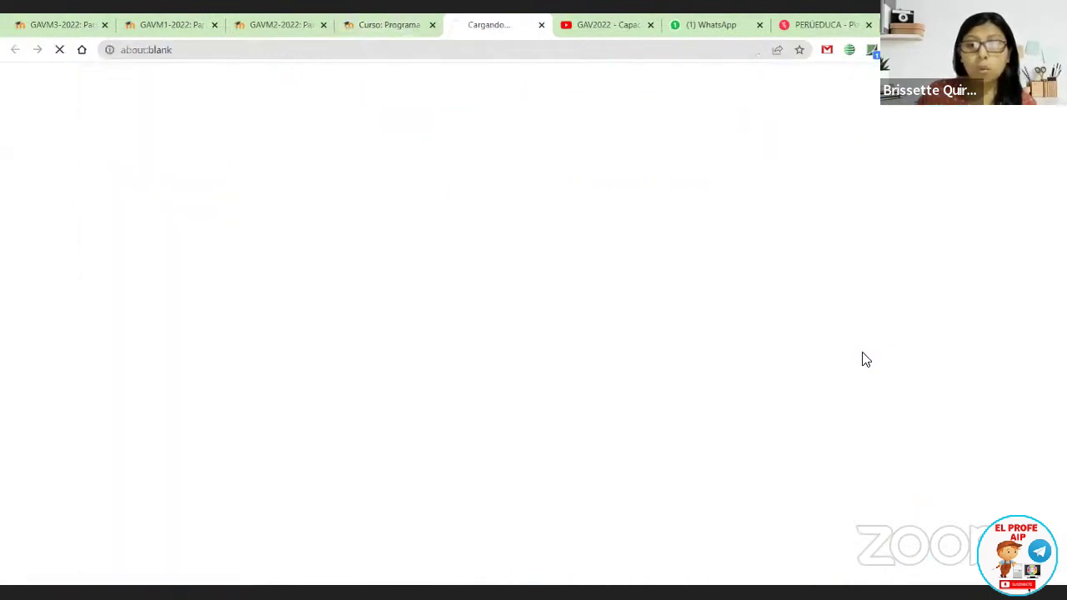
Step: View the attempts report of U1S1-Cuestionario, including its report options, and return to the quiz page
scroll(637, 420, "down", 1)
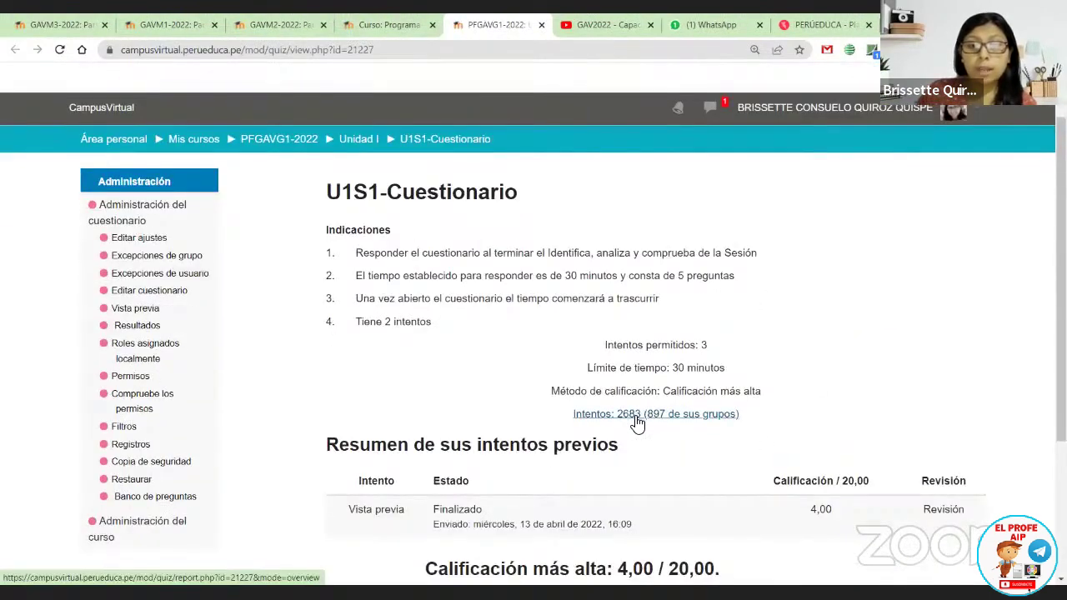
left_click(637, 414)
scroll(612, 416, "down", 3)
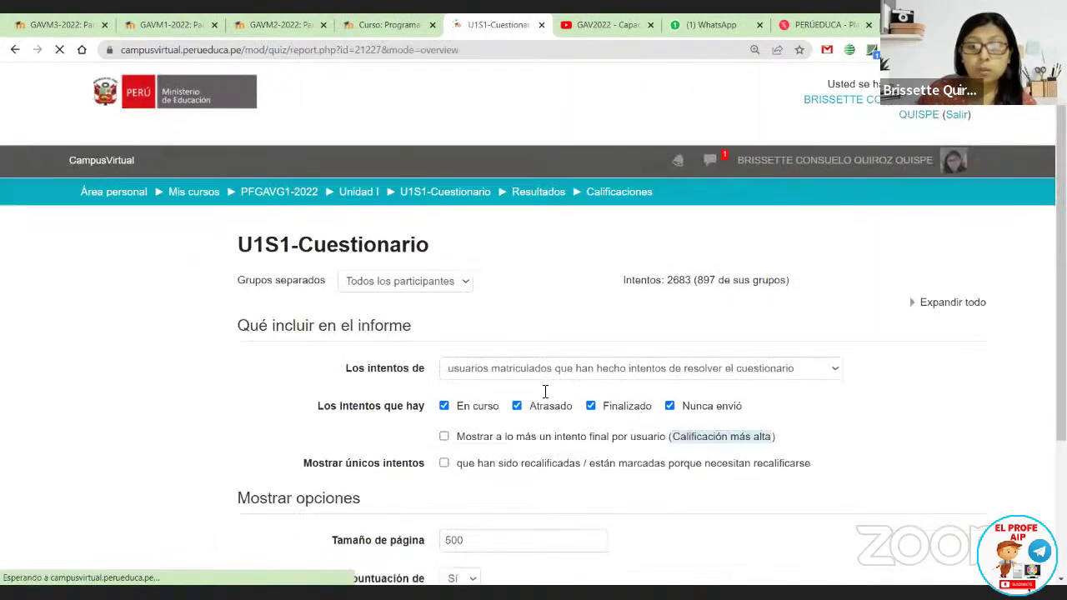
scroll(490, 450, "down", 3)
scroll(529, 447, "up", 5)
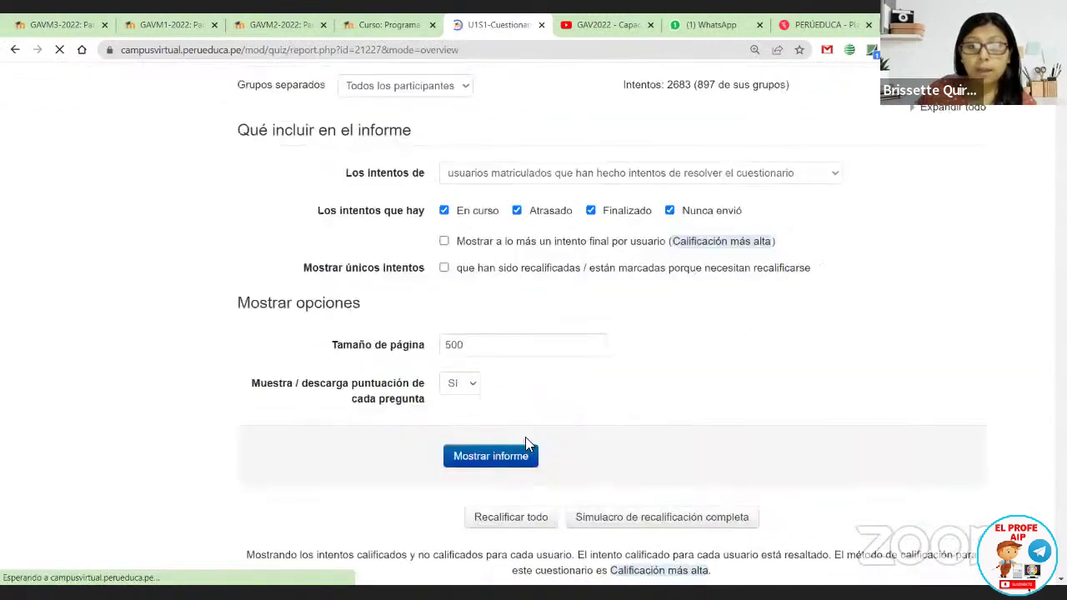
left_click(18, 50)
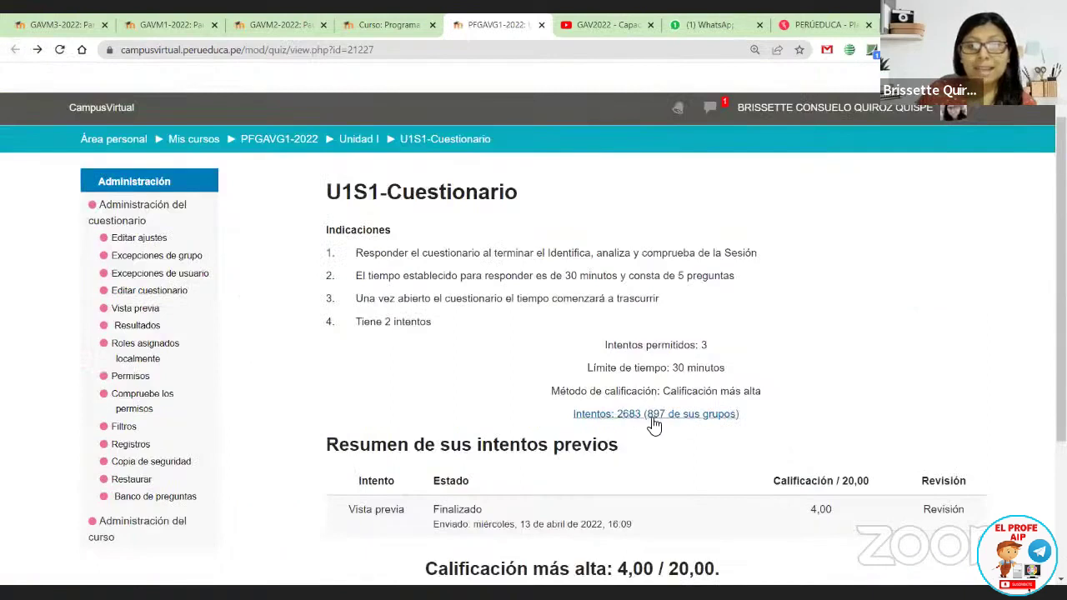
Step: Start a preview attempt of U1S1-Cuestionario and highlight the quiz's location in the breadcrumb
scroll(640, 417, "down", 2)
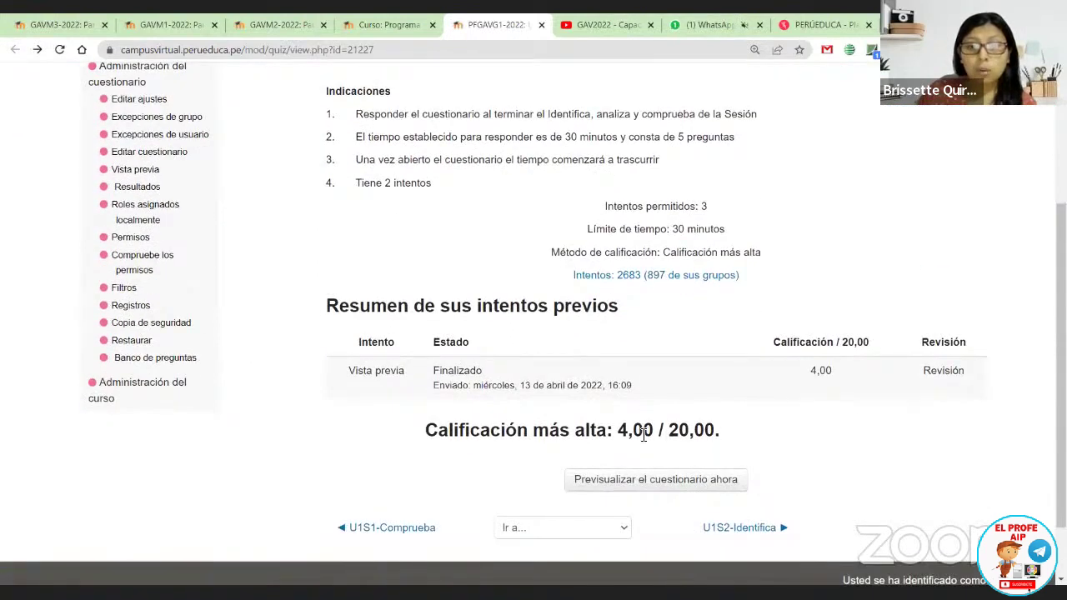
left_click(635, 480)
left_click(590, 383)
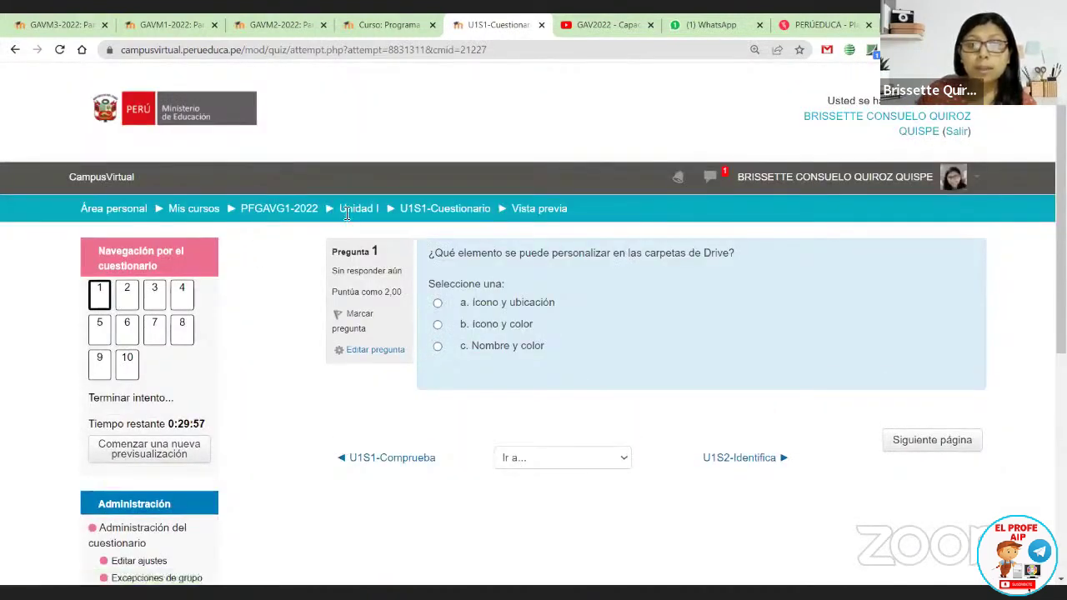
left_click_drag(399, 212, 499, 215)
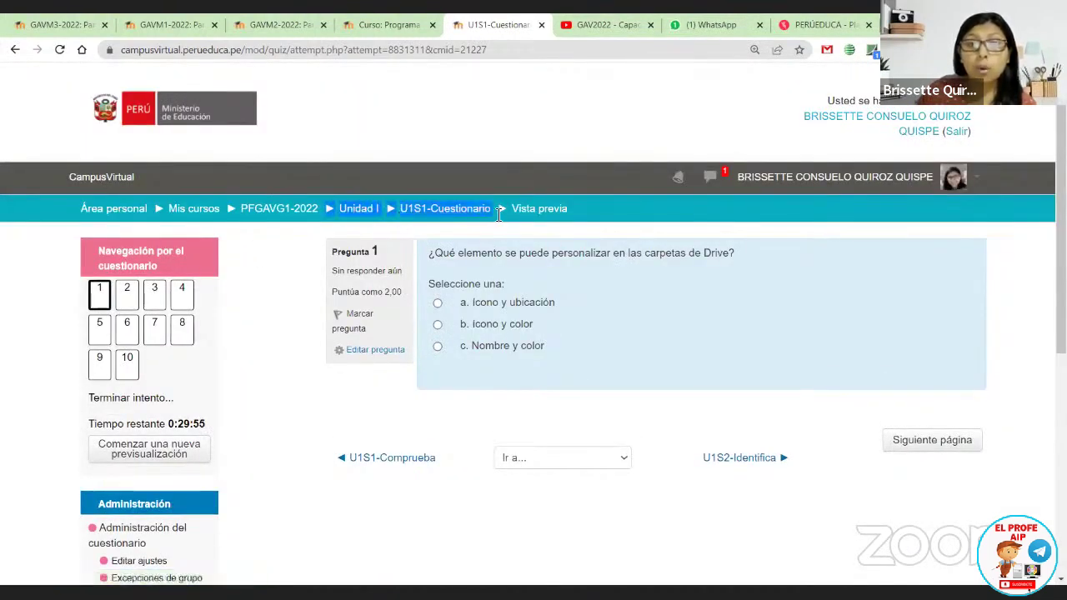
Step: Return to the open course page and go to its Unidad II section
left_click(391, 24)
scroll(441, 258, "up", 8)
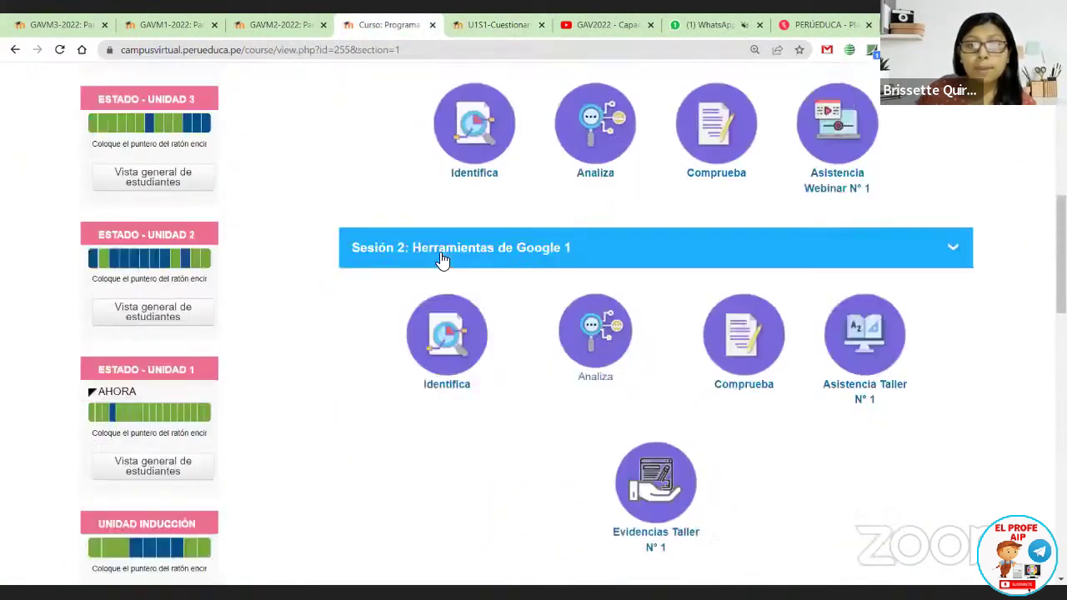
scroll(446, 265, "up", 3)
left_click(485, 259)
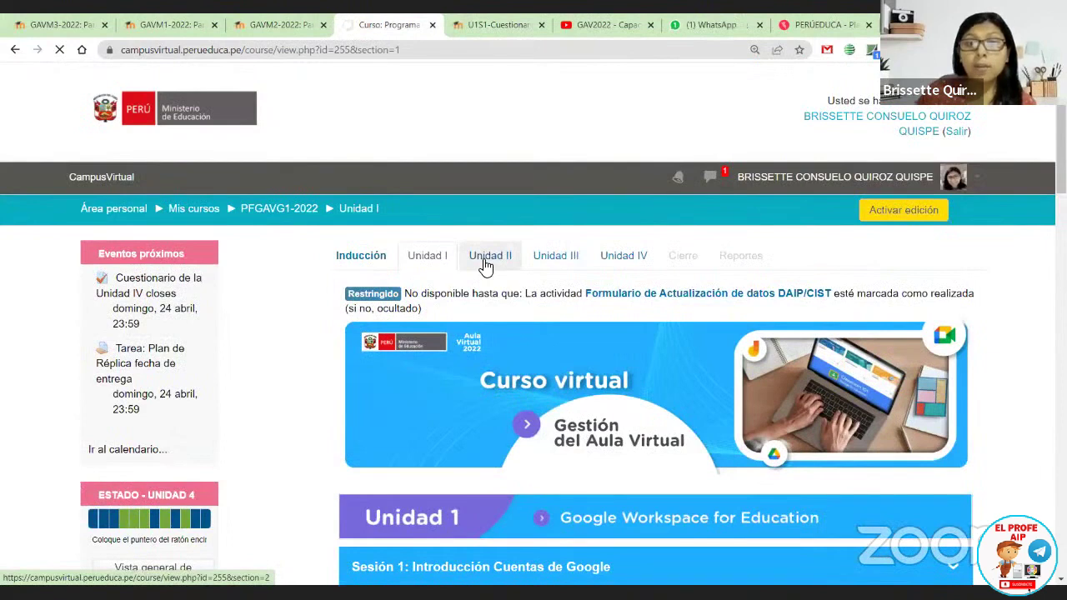
Step: Open the Evaluación activity under Evaluación de la Unidad 2 and start a preview attempt of its quiz
scroll(570, 454, "down", 8)
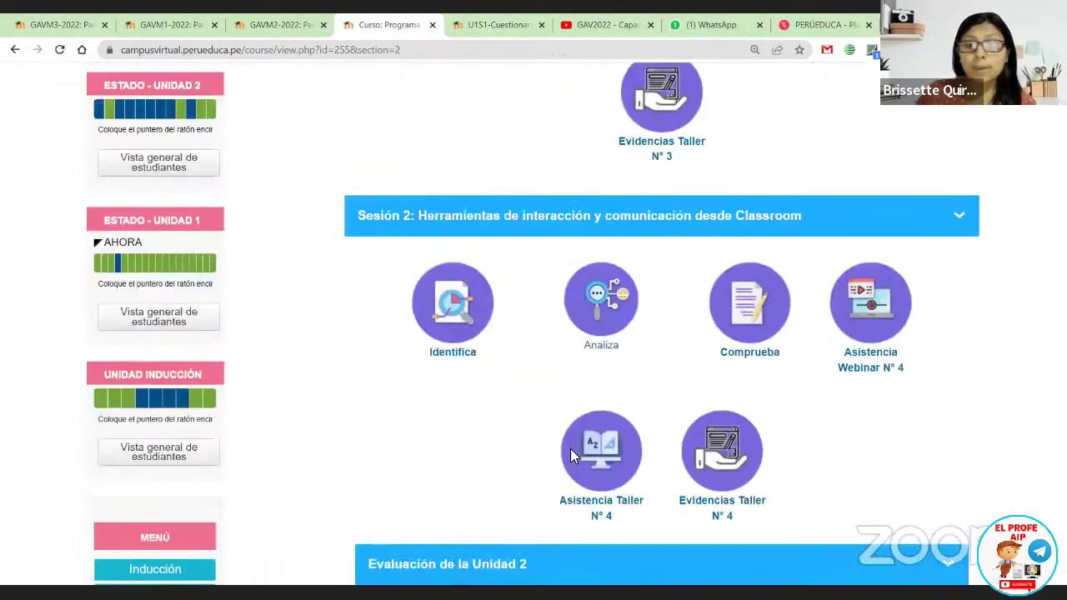
scroll(572, 451, "down", 5)
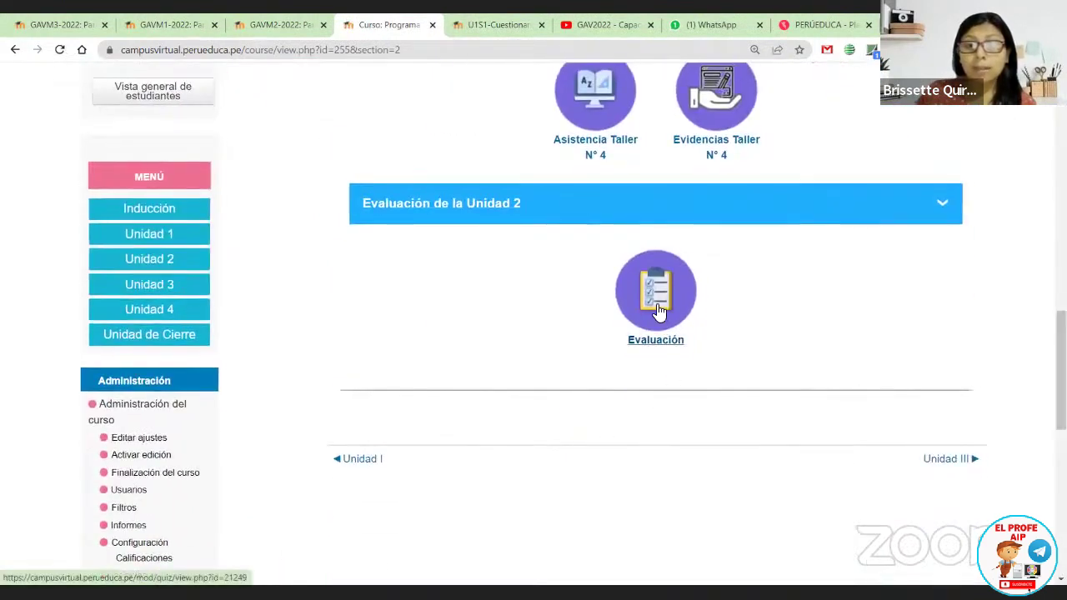
left_click(658, 311)
scroll(617, 334, "down", 2)
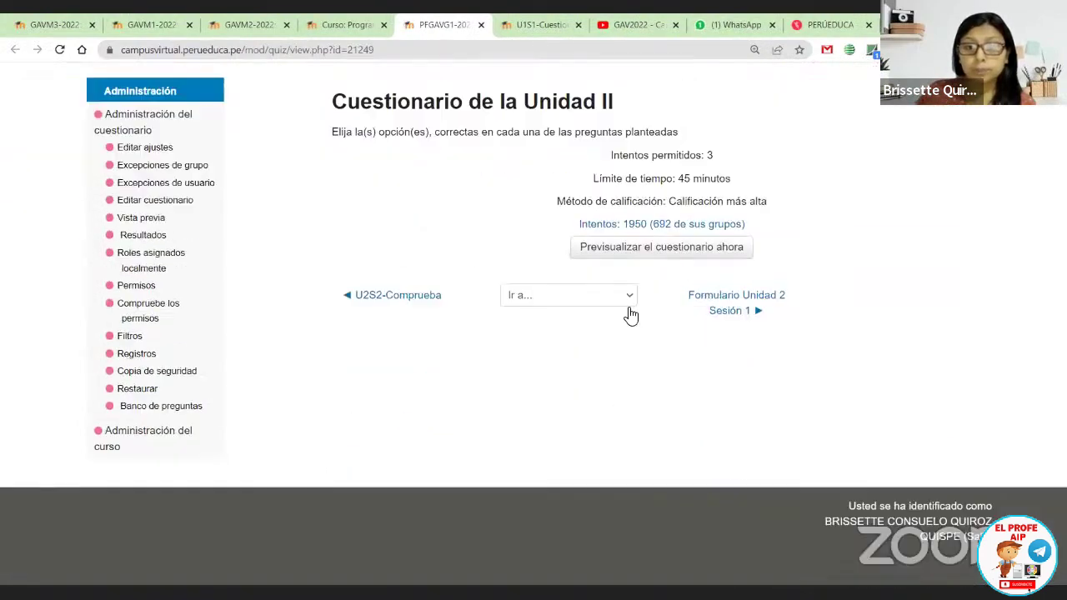
left_click(661, 248)
left_click(557, 378)
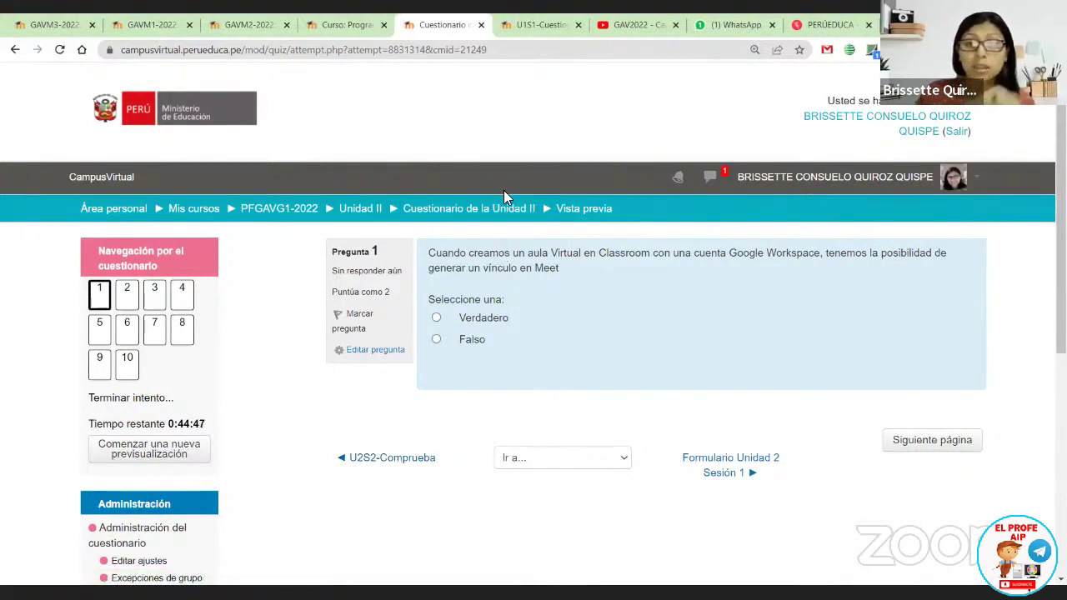
Step: Switch to the YouTube live stream, find the shared activity links in the chat and open the Cuestionario 3 link
left_click(634, 20)
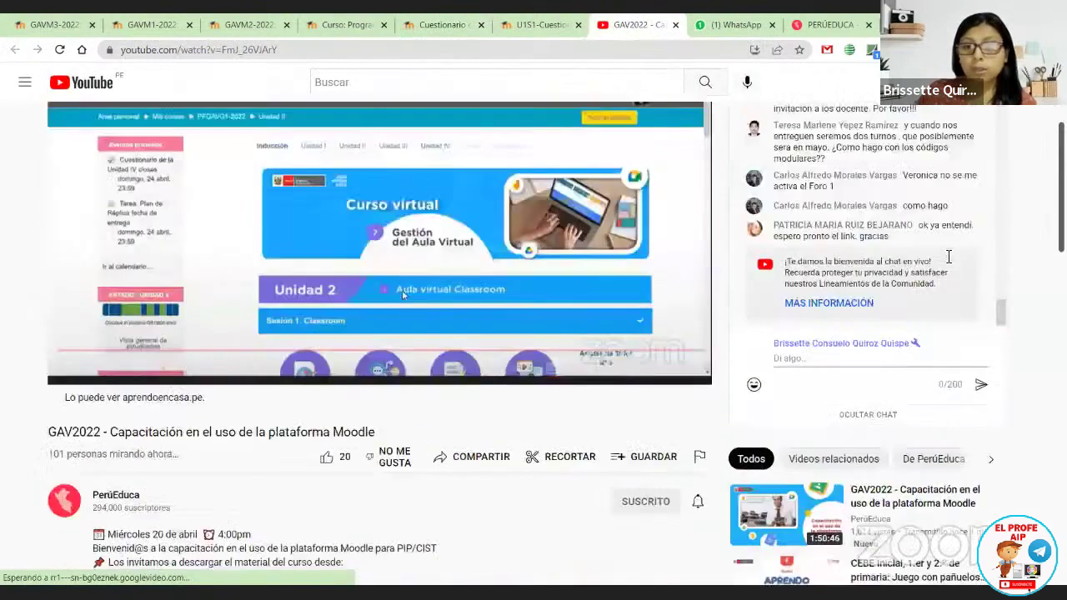
scroll(934, 275, "up", 10)
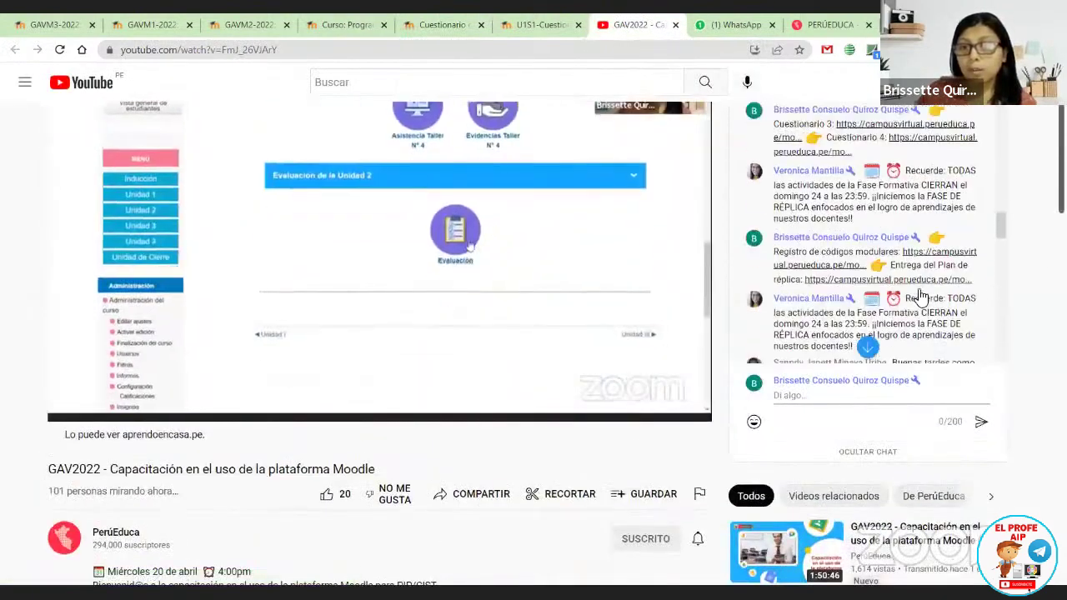
scroll(920, 297, "up", 3)
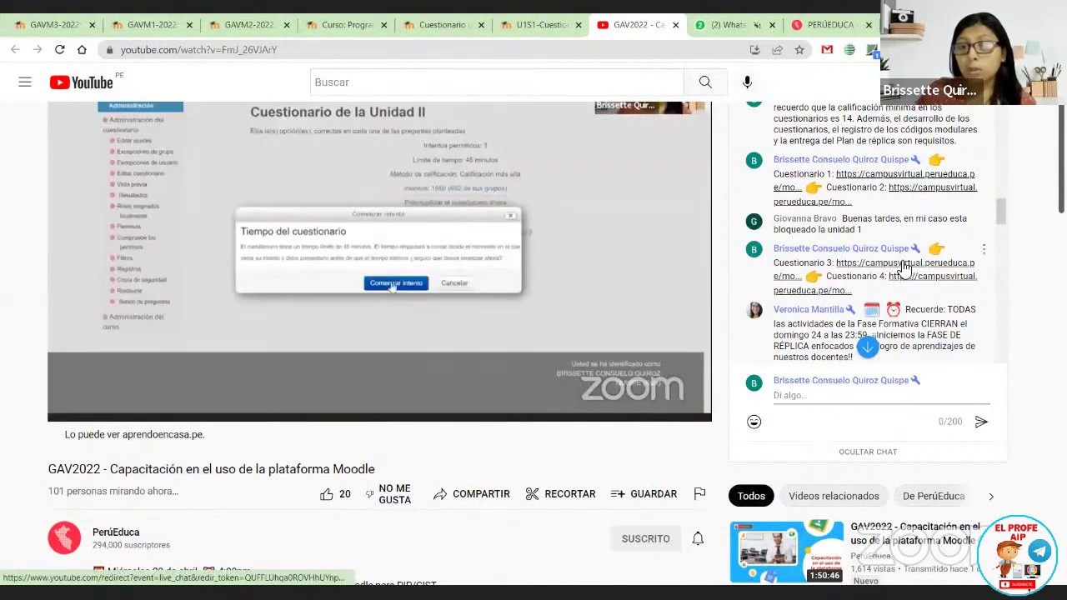
left_click(904, 266)
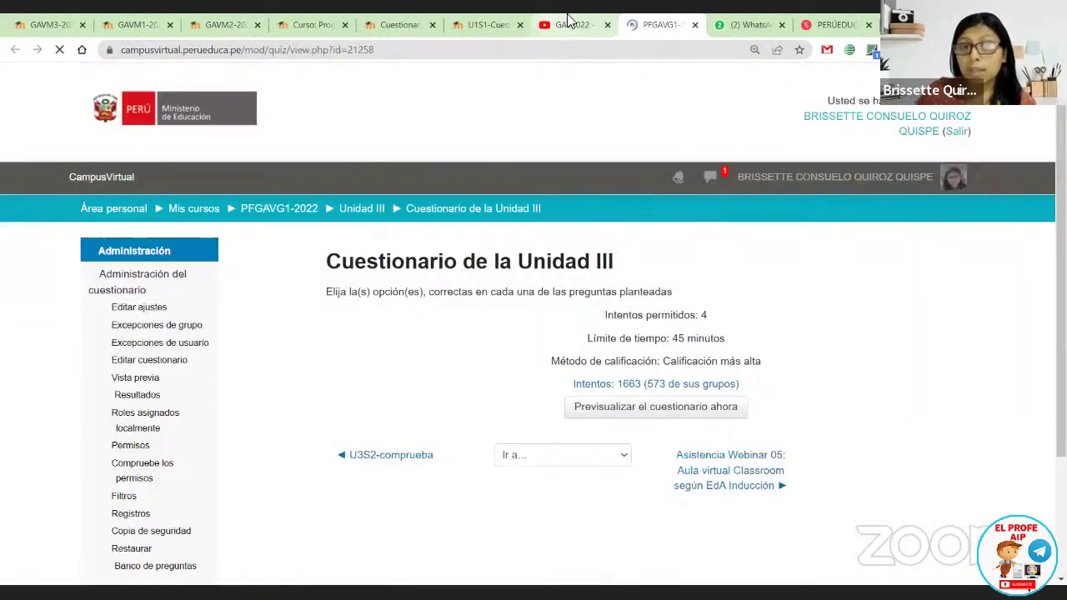
Step: Open the Cuestionario 4 and Registro de códigos modulares links from the YouTube live chat
left_click(564, 18)
left_click(937, 285)
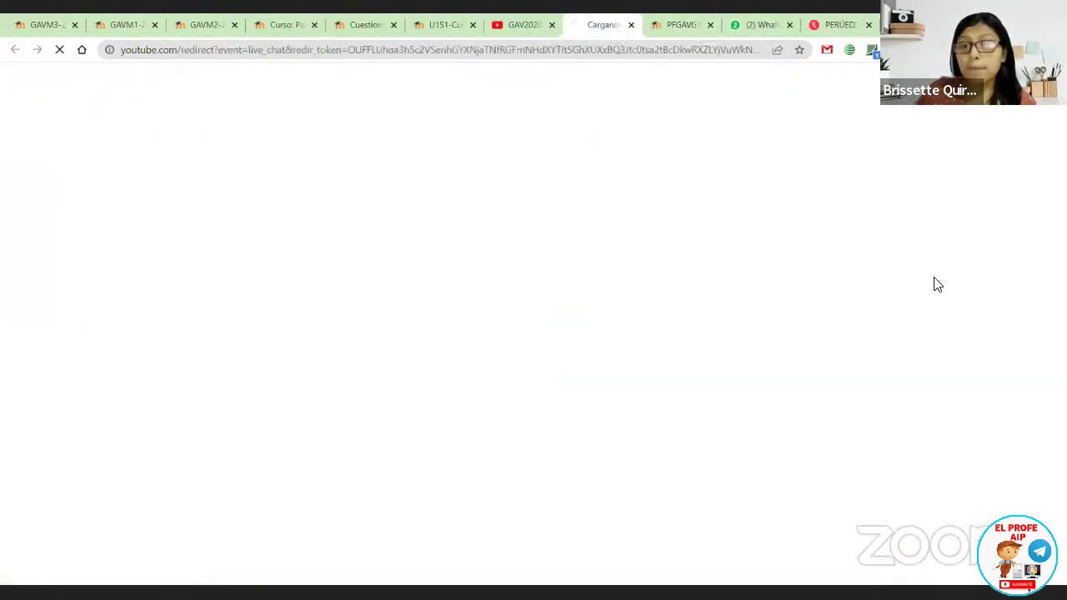
left_click(530, 24)
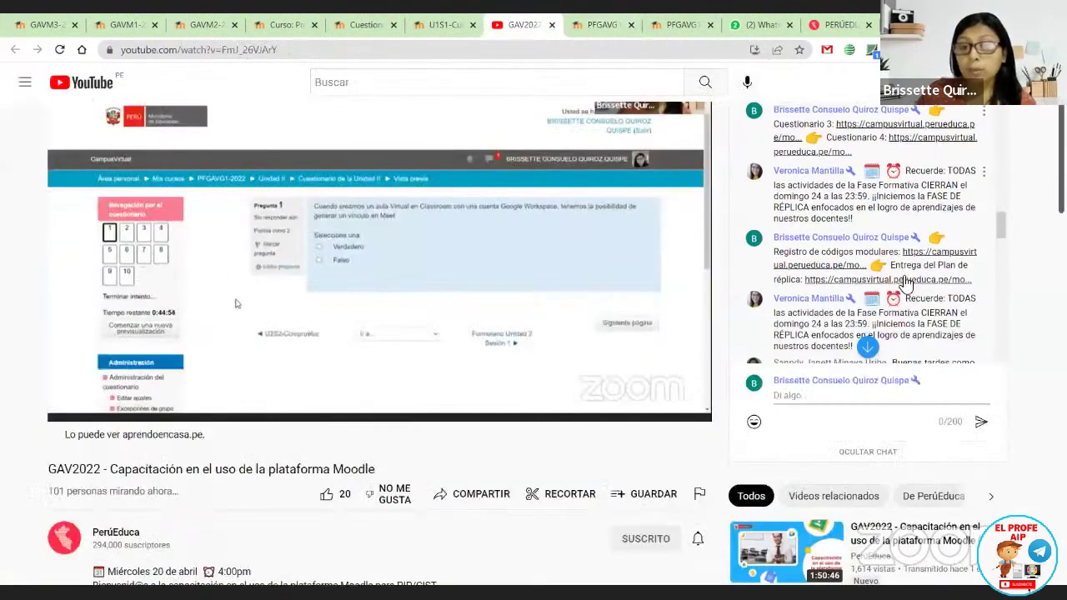
left_click(935, 258)
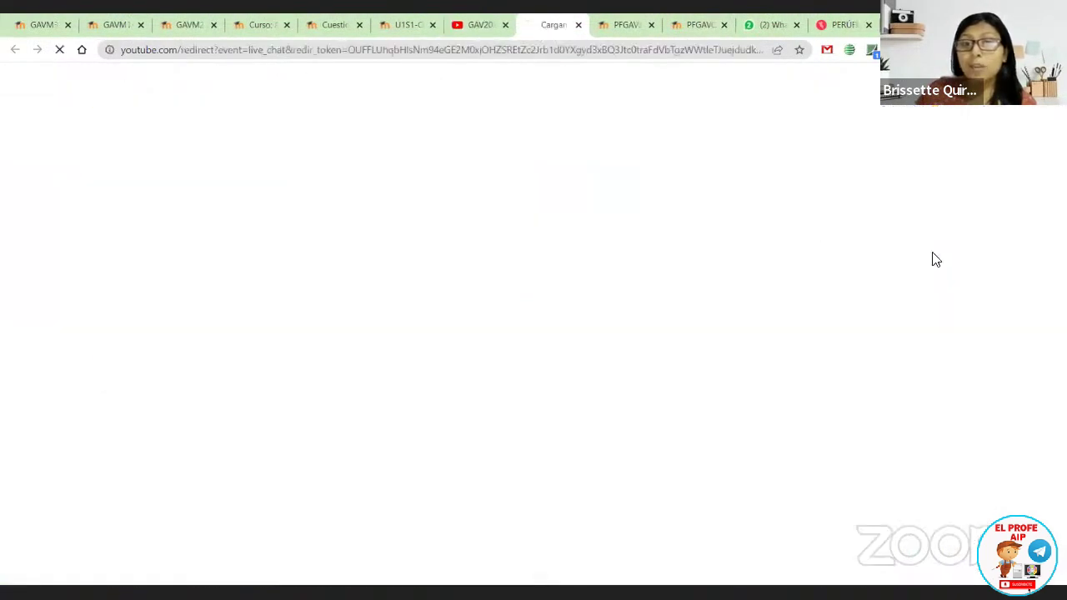
Step: Open the Entrega del Plan de réplica link from the live chat and move the YouTube tab behind the opened activity pages
left_click(480, 25)
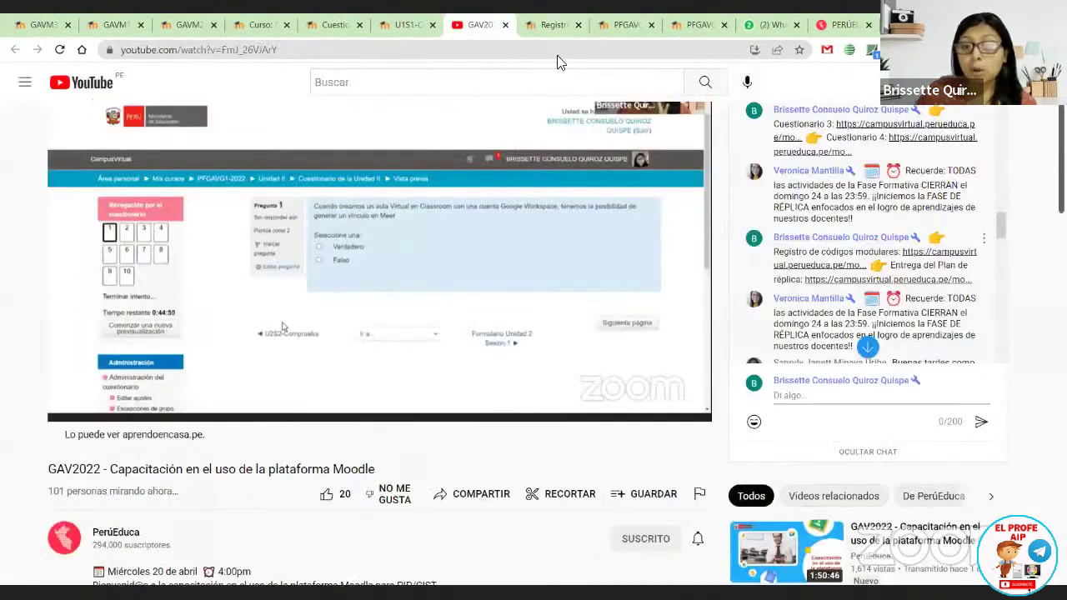
left_click(908, 279)
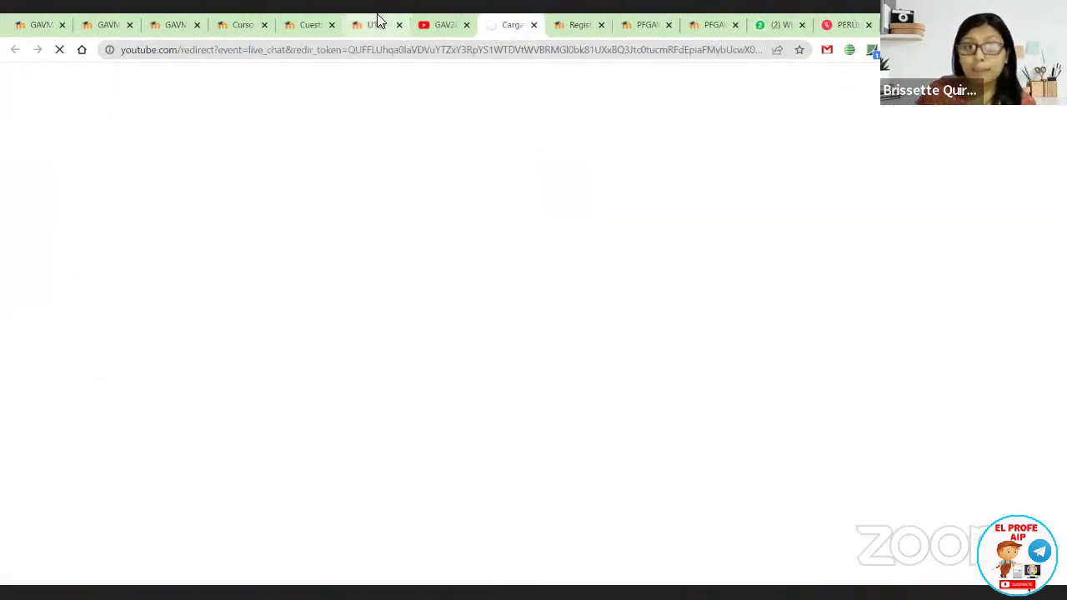
left_click(445, 24)
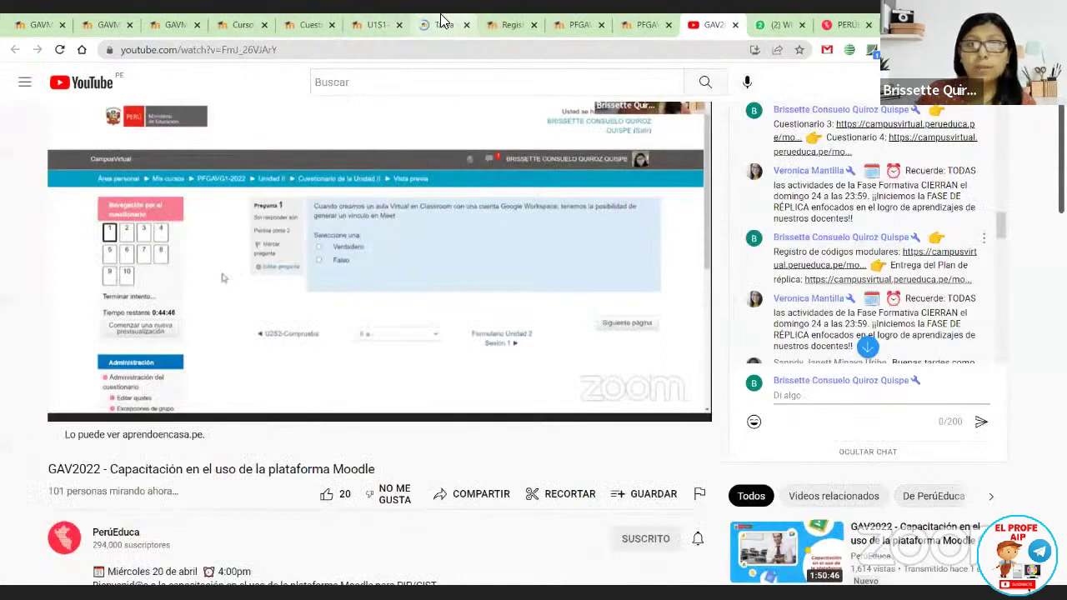
Step: Examine the grading summary of Tarea: Plan de Réplica and the overview of Registro de Códigos Modulares
left_click(441, 21)
scroll(507, 305, "down", 2)
scroll(508, 309, "up", 1)
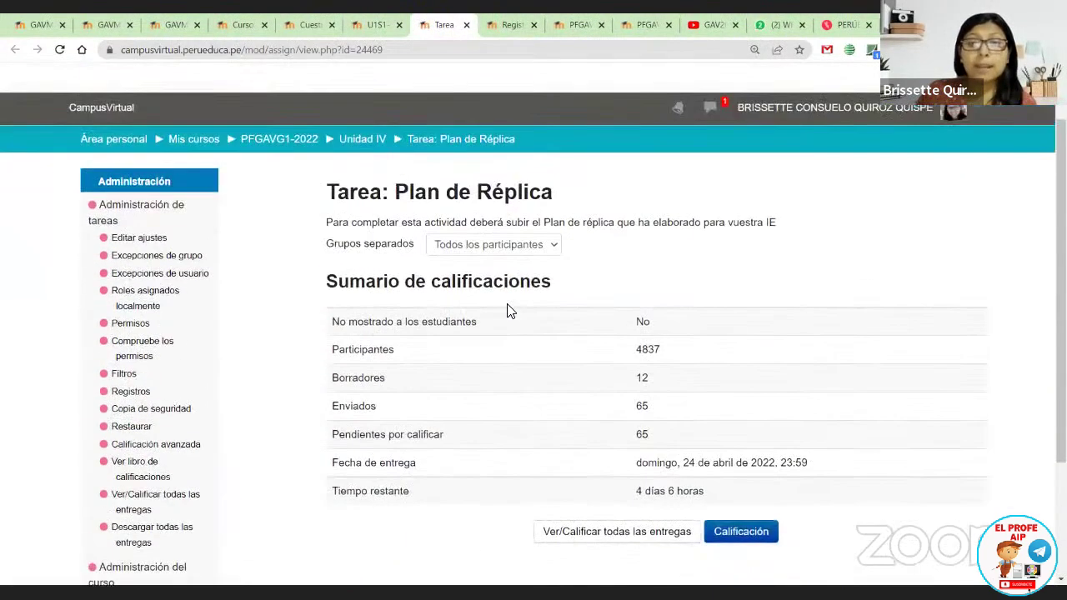
scroll(510, 311, "up", 1)
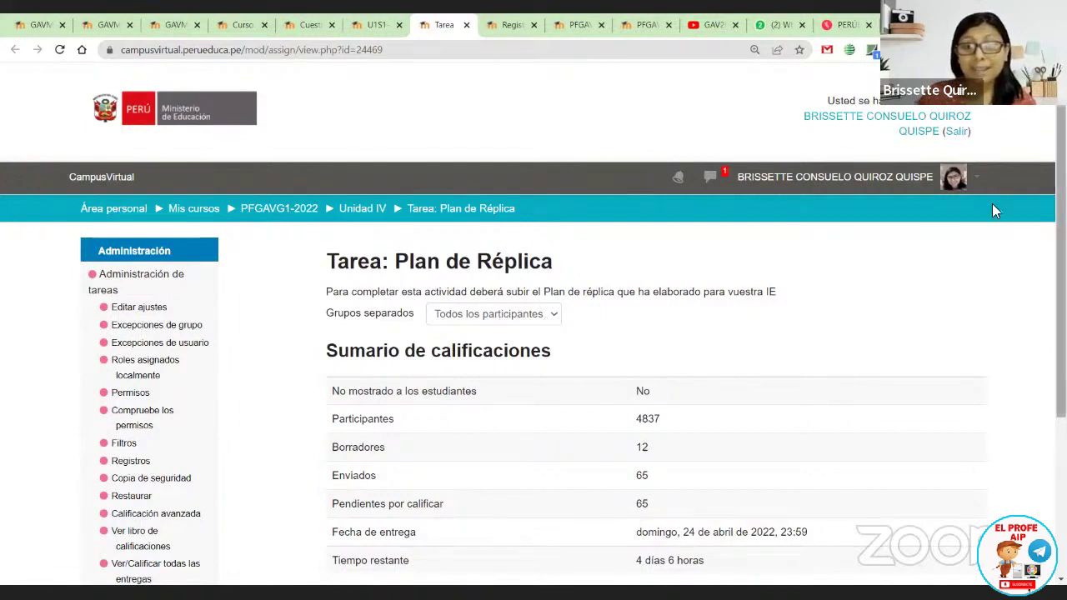
left_click(510, 24)
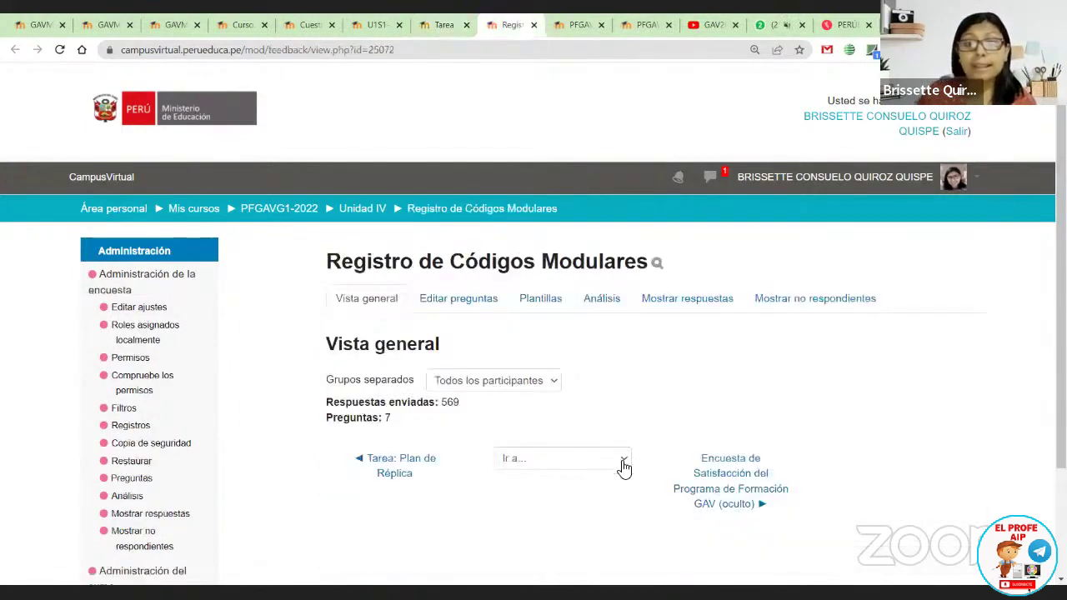
scroll(600, 450, "down", 2)
Step: Switch to the open Cuestionario de la Unidad IV page and start a preview attempt of the quiz
left_click(570, 23)
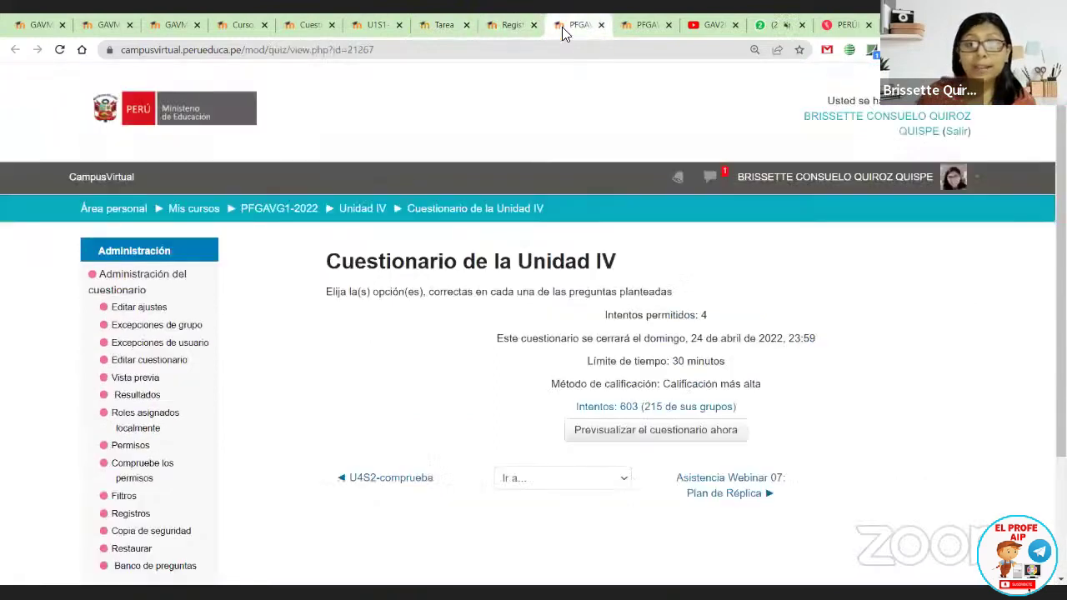
scroll(638, 392, "down", 1)
left_click(647, 365)
left_click(584, 379)
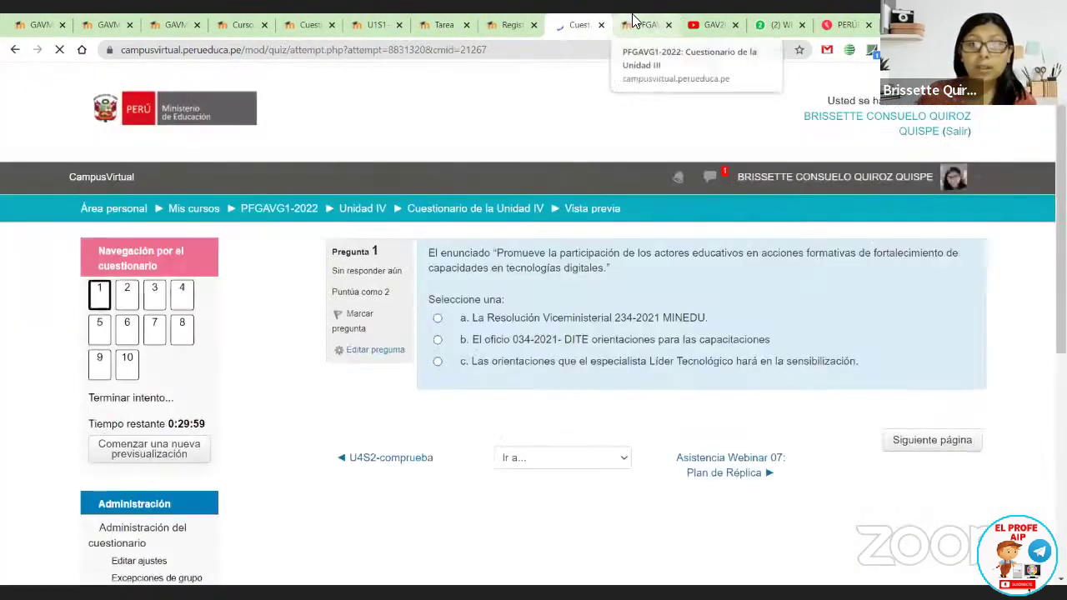
Step: Start a preview attempt of Cuestionario de la Unidad III and place the Unidad III and IV quiz tabs before the Tarea tab
key("ctrl+Tab")
left_click(654, 409)
left_click(590, 378)
left_click_drag(638, 25, 442, 21)
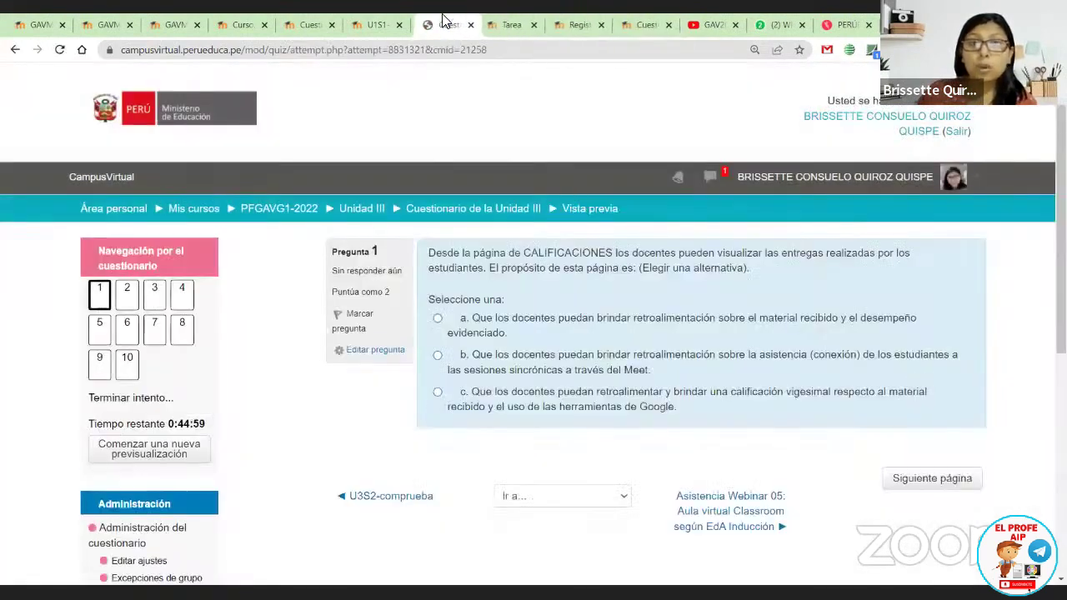
left_click_drag(639, 21, 511, 21)
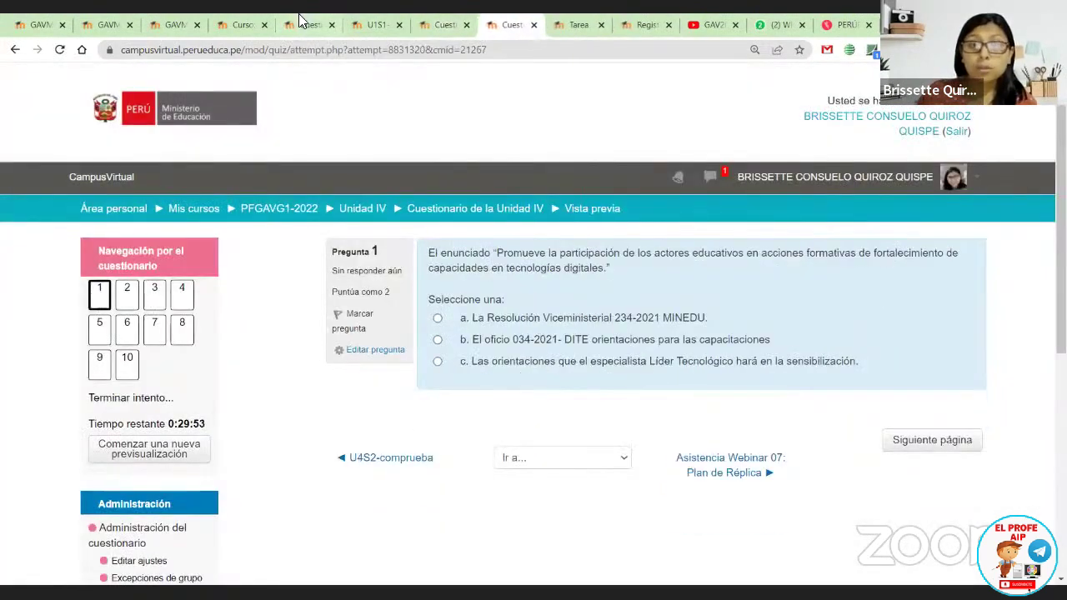
Step: Check the order of the open U1S1, Unidad III and Unidad IV quizzes, the Tarea page and Registro de Códigos Modulares
left_click(375, 24)
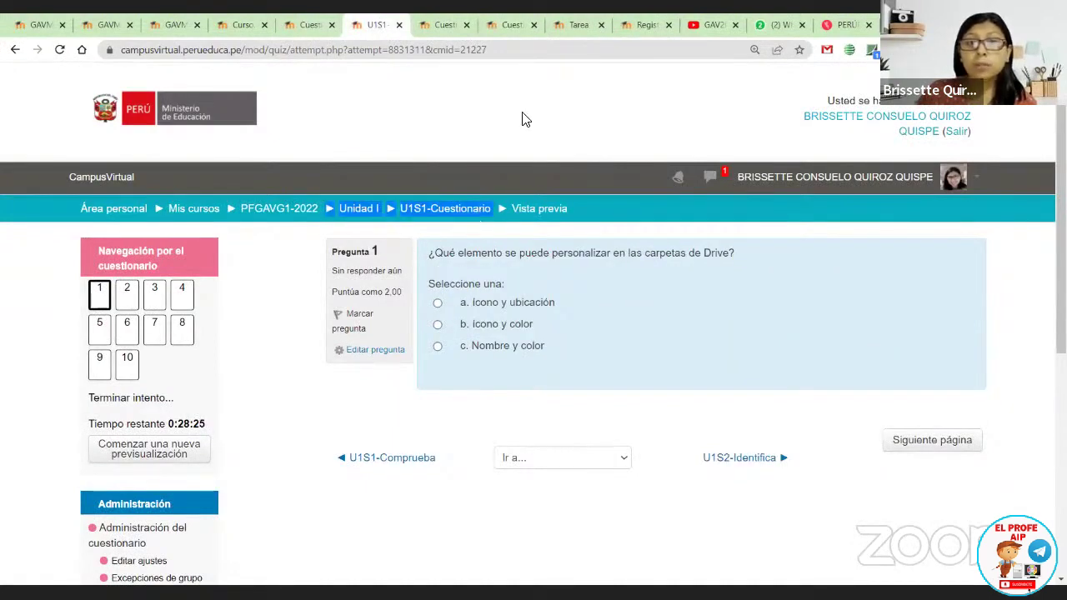
left_click(442, 24)
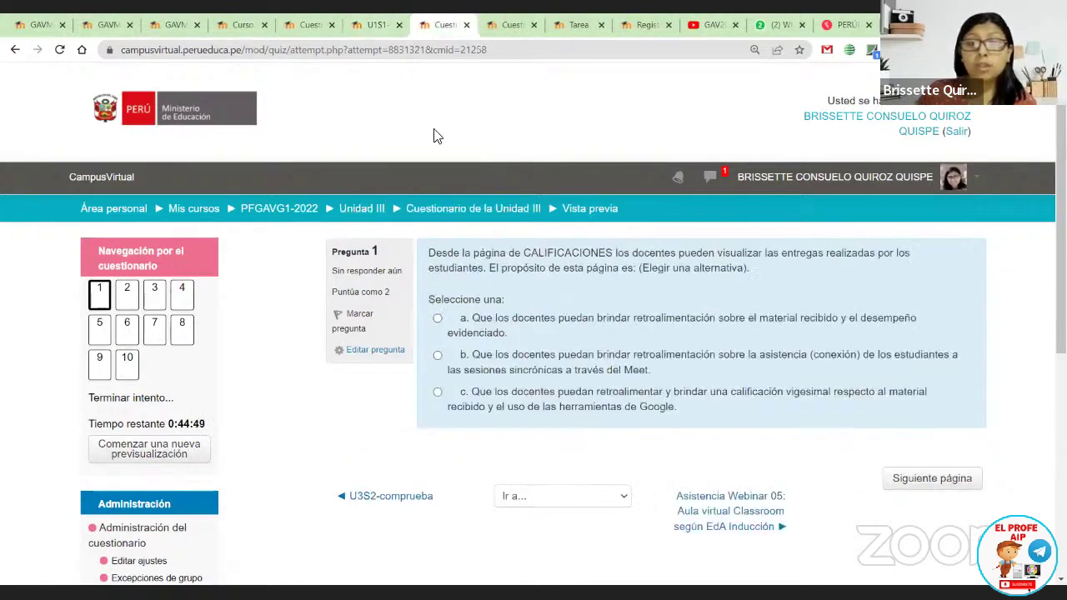
left_click(492, 22)
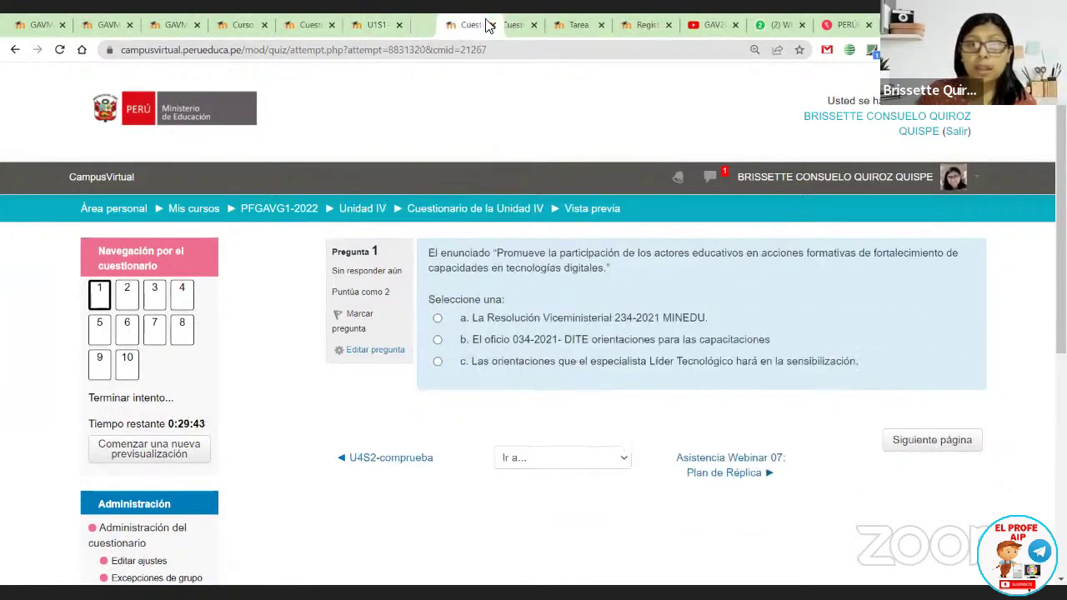
left_click(573, 23)
left_click(629, 25)
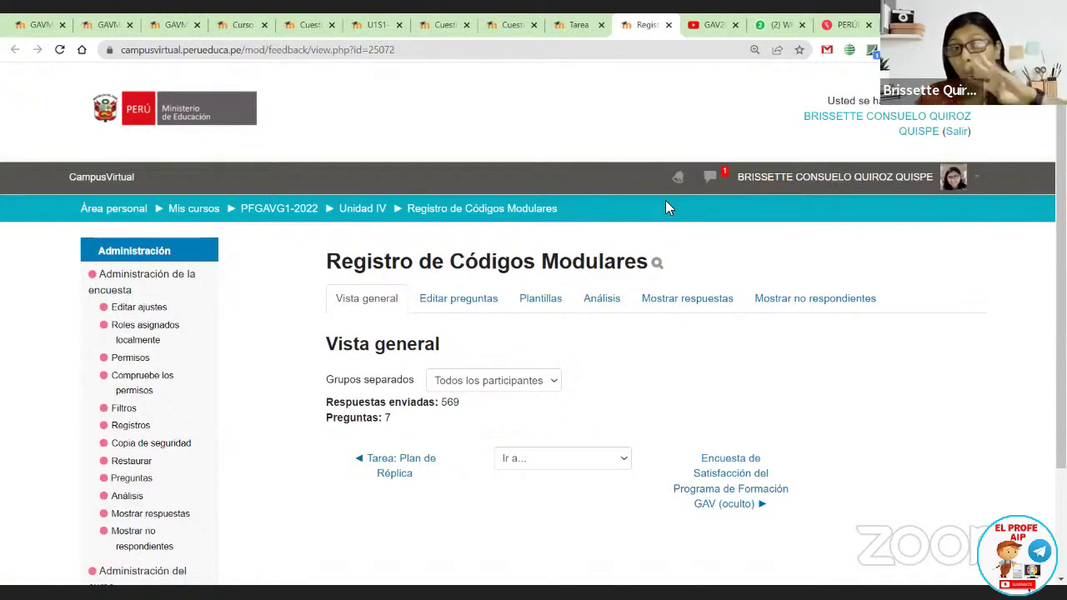
Step: Move the U1S1-Cuestionario tab ahead of the Cuestionario de la Unidad II tab
left_click(371, 24)
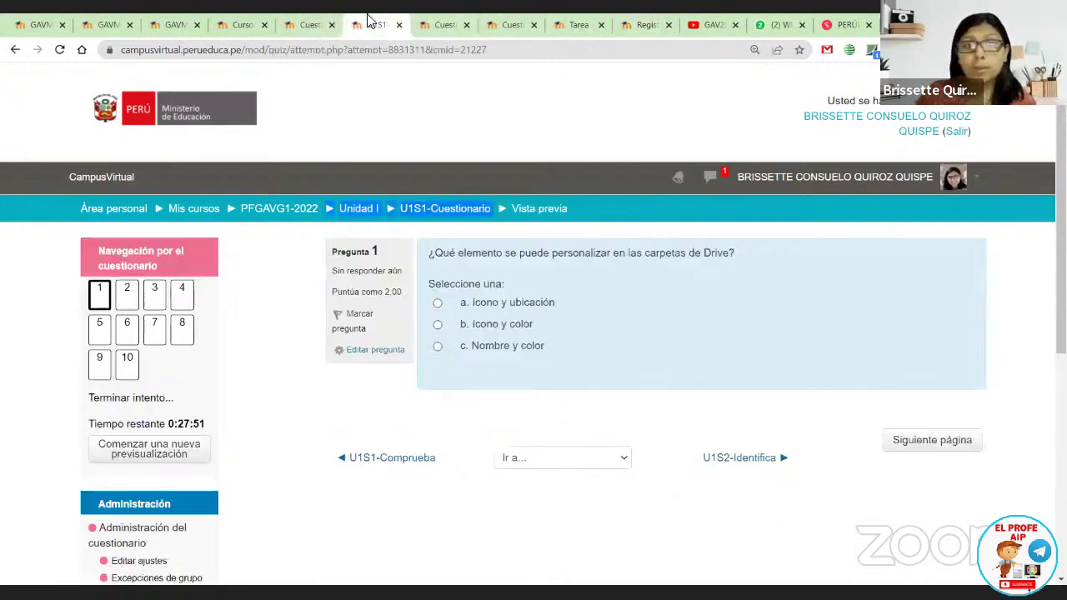
left_click(318, 21)
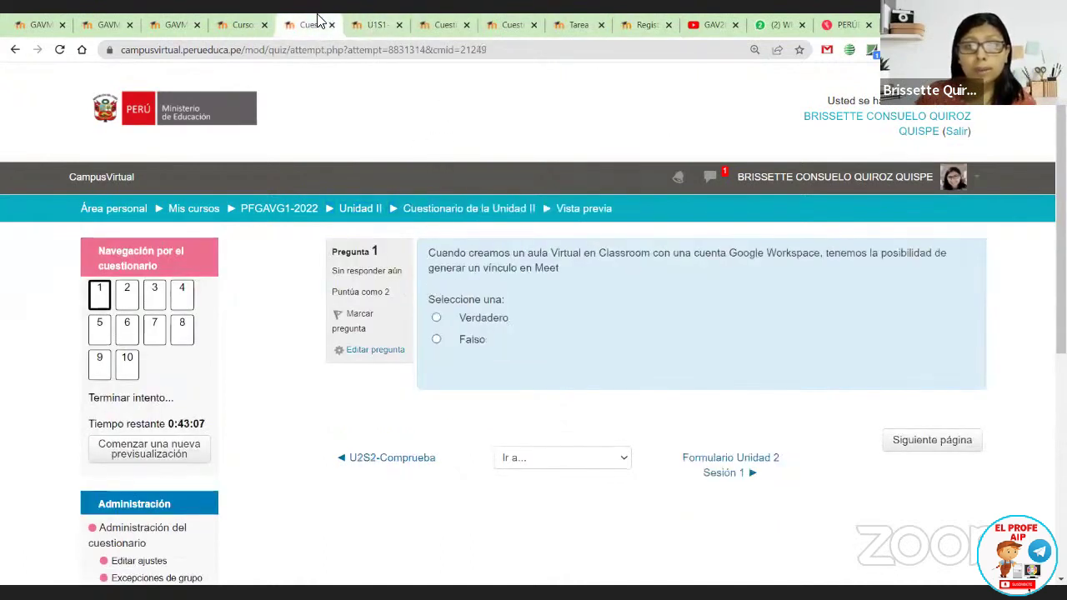
left_click_drag(371, 23, 305, 23)
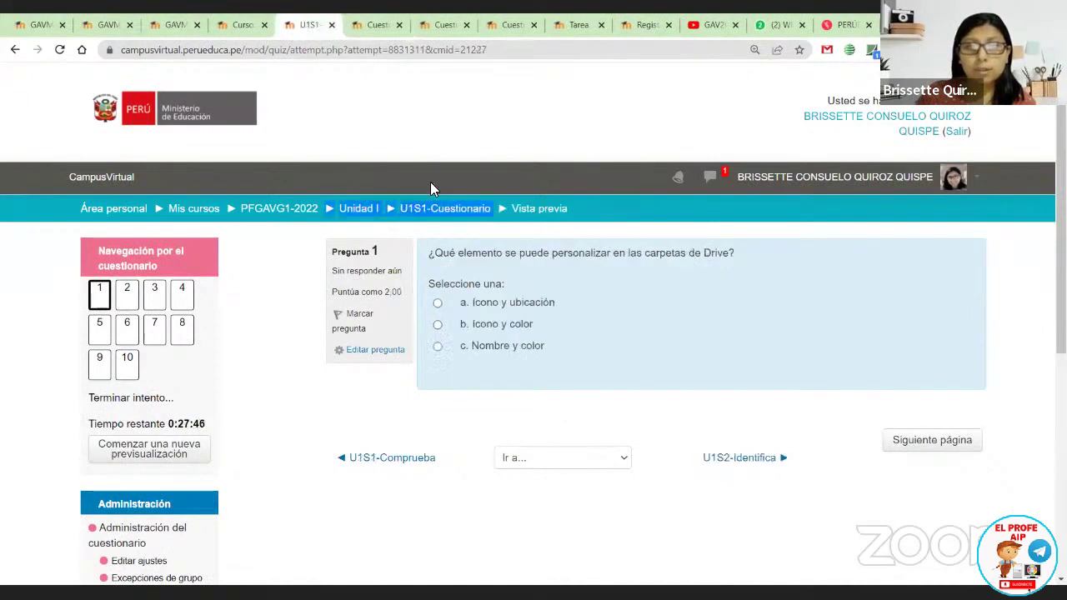
Step: Enlarge the pages and review the breadcrumb locations of the Unidad II, III and IV quizzes, Tarea: Plan de Réplica and Registro de Códigos Modulares
left_click(375, 23)
key("ctrl+plus")
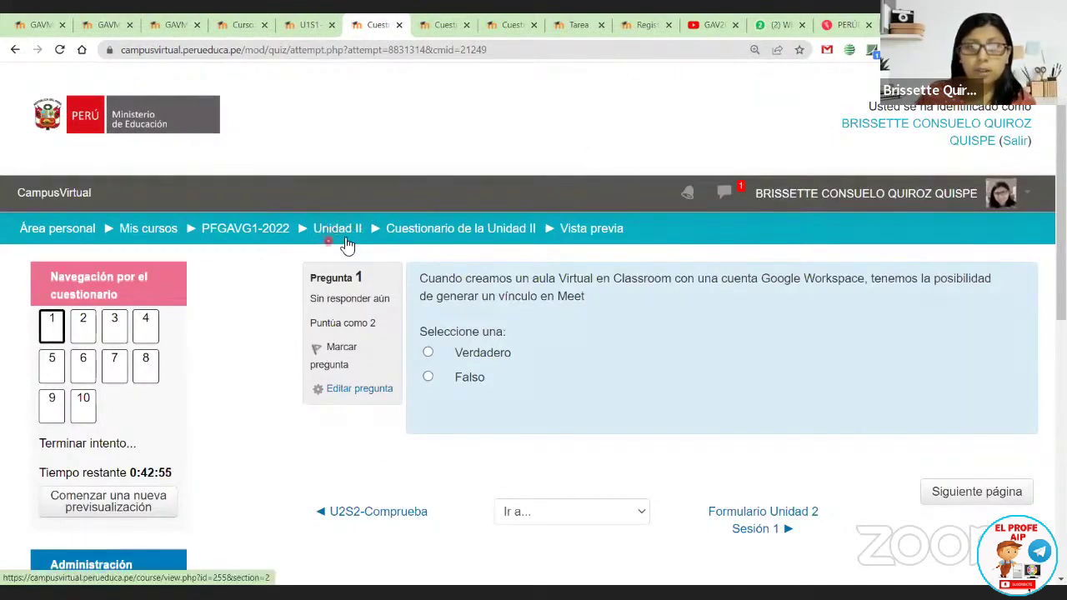
left_click(446, 24)
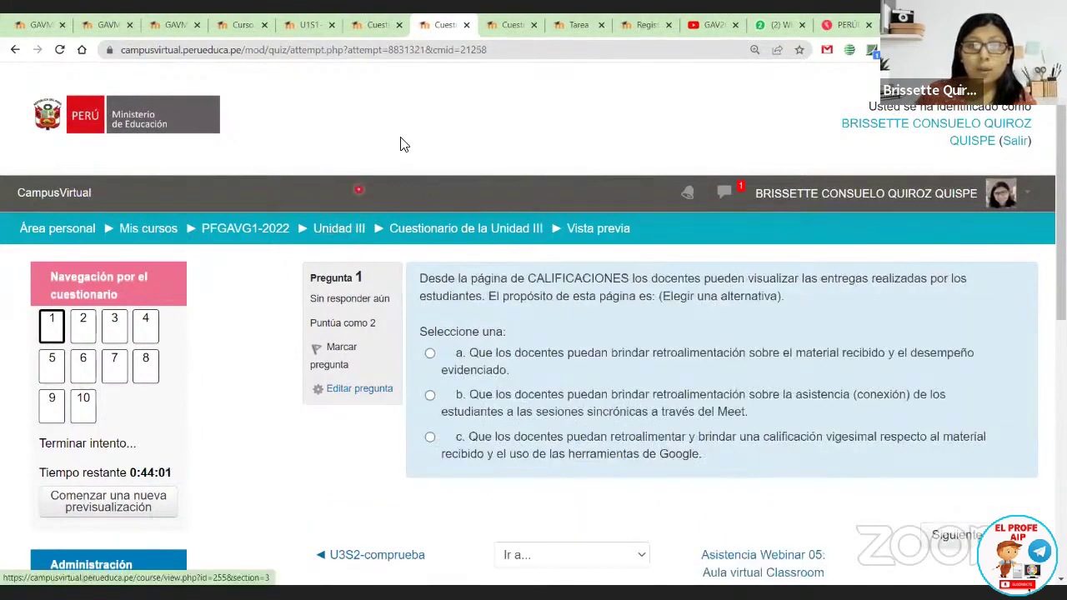
left_click(506, 25)
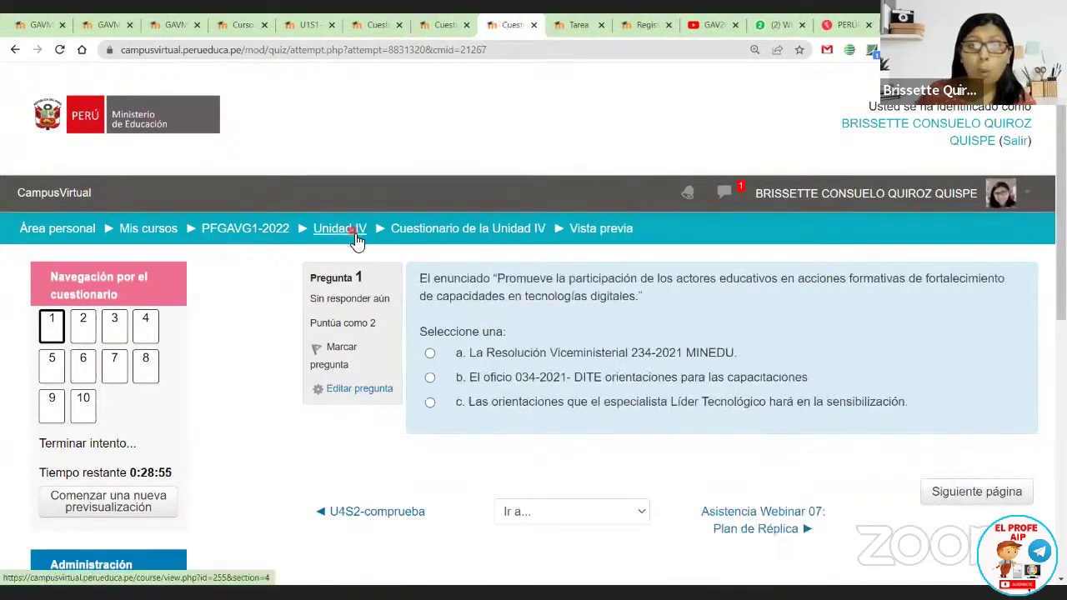
left_click(577, 24)
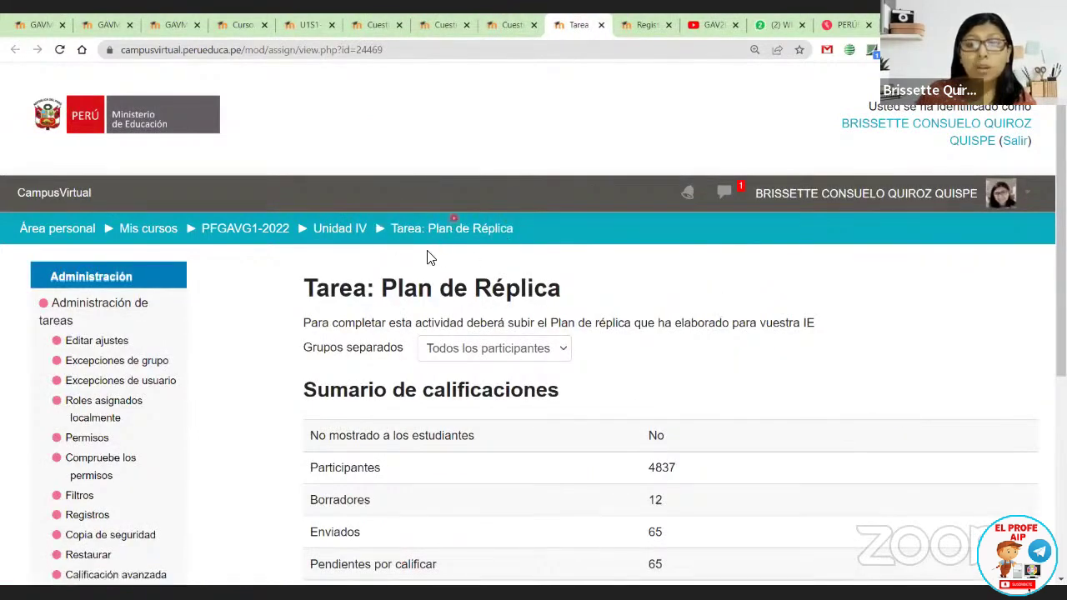
left_click(641, 25)
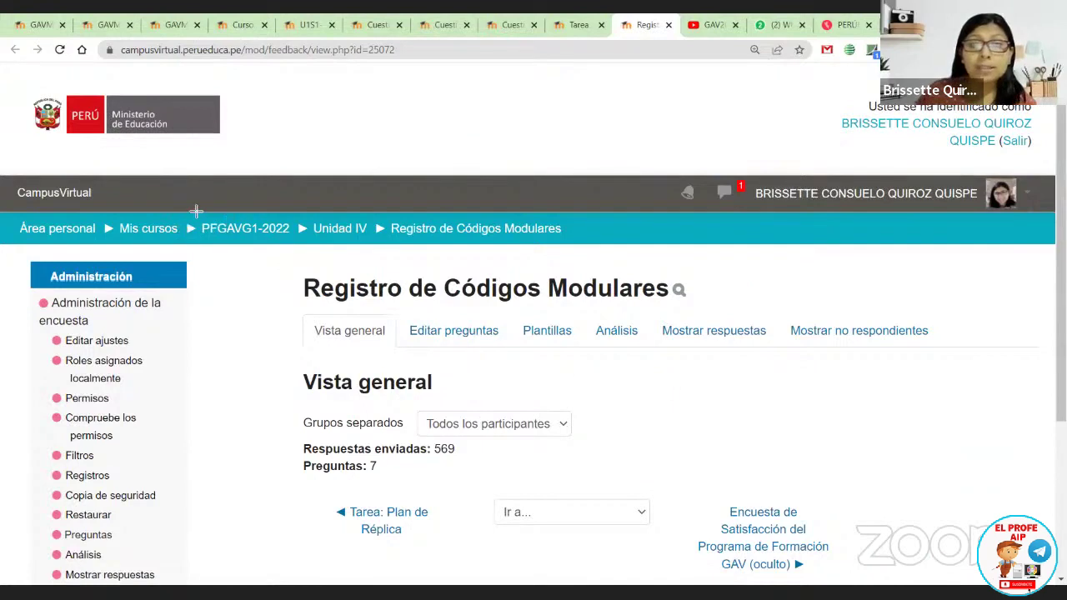
left_click_drag(194, 208, 298, 254)
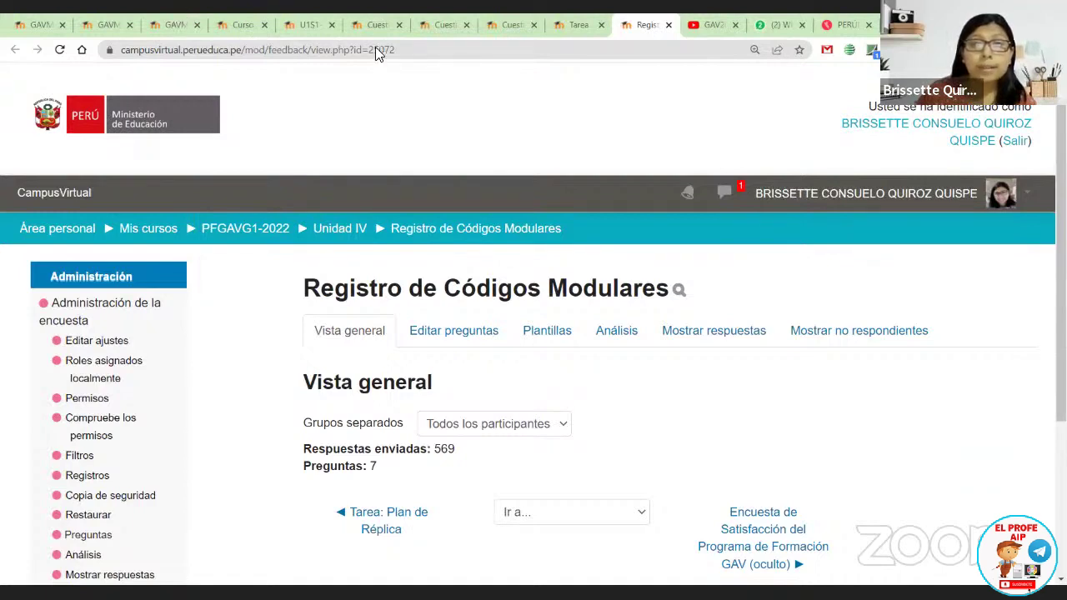
Step: Examine the course codes on the Participantes pages of GAVM2-2022, GAVM1-2022 and GAVM3-2022, and return to the course page
left_click(180, 26)
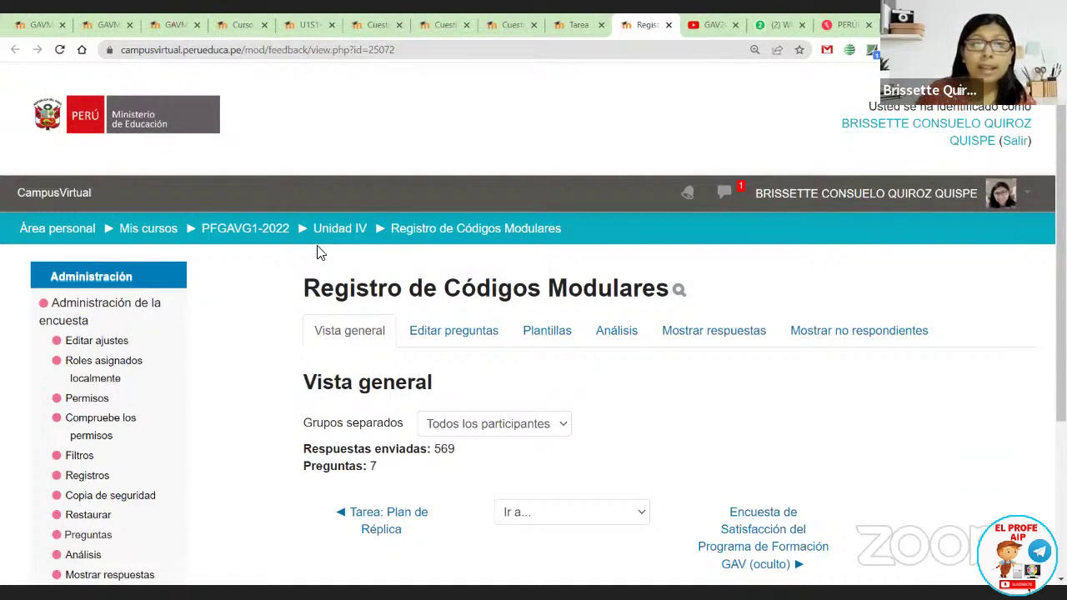
scroll(340, 278, "up", 10)
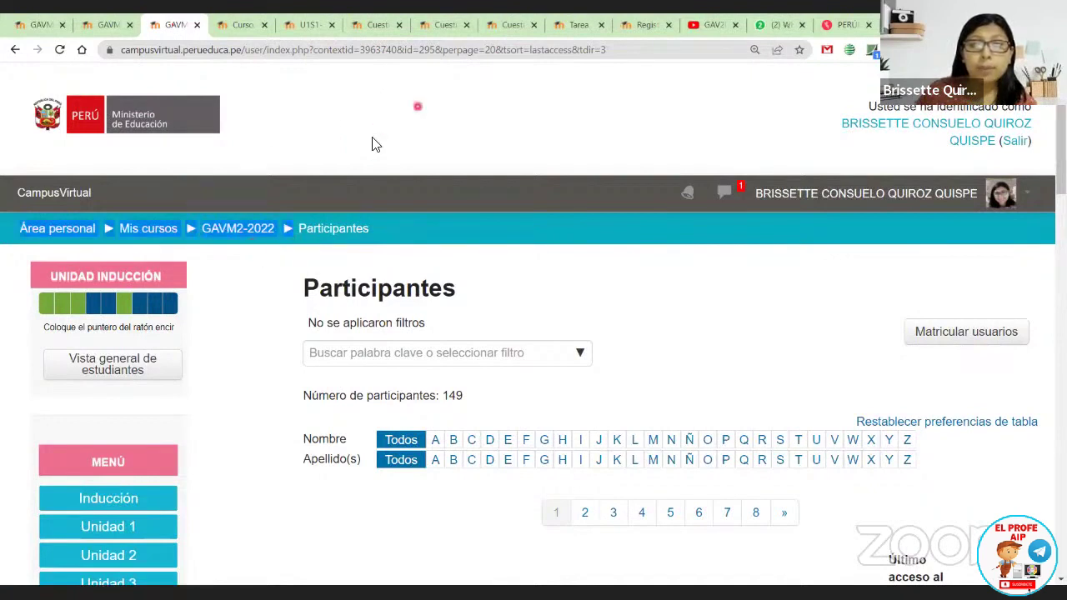
left_click_drag(205, 207, 284, 247)
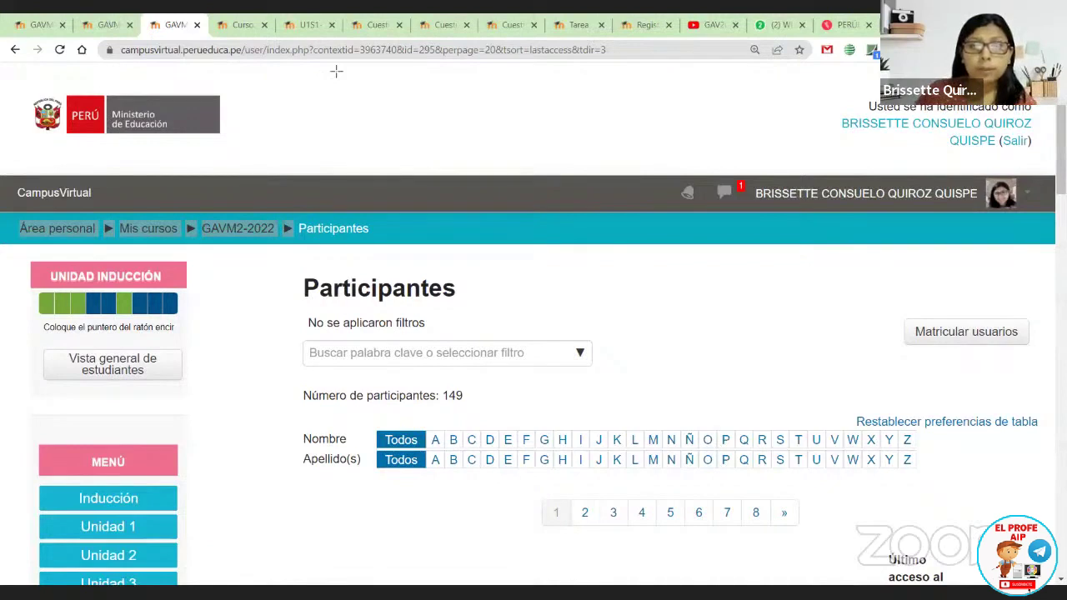
left_click(116, 26)
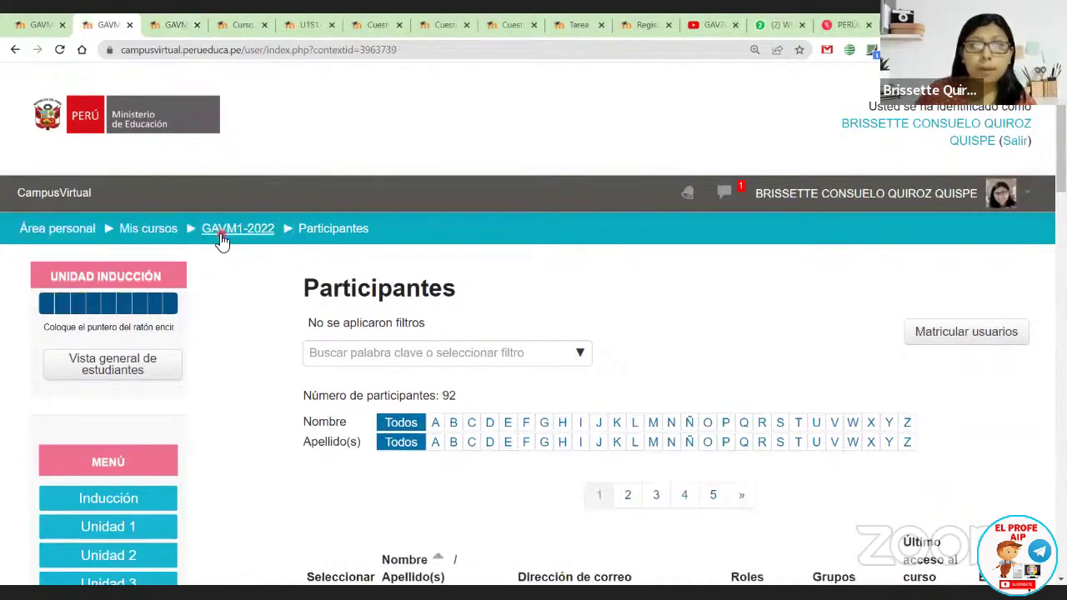
left_click(40, 25)
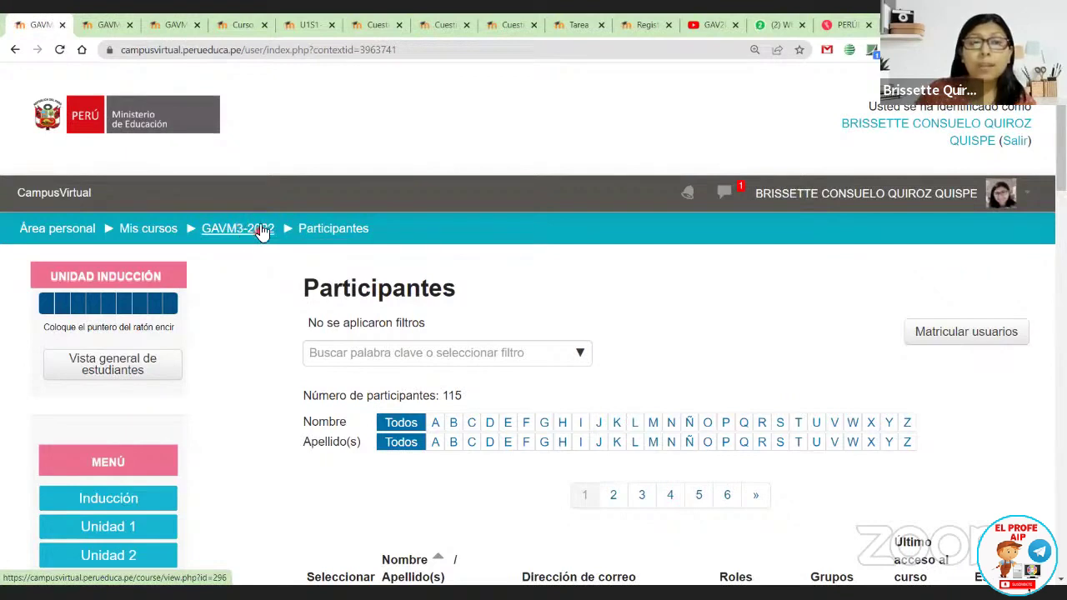
left_click(242, 18)
scroll(254, 215, "up", 15)
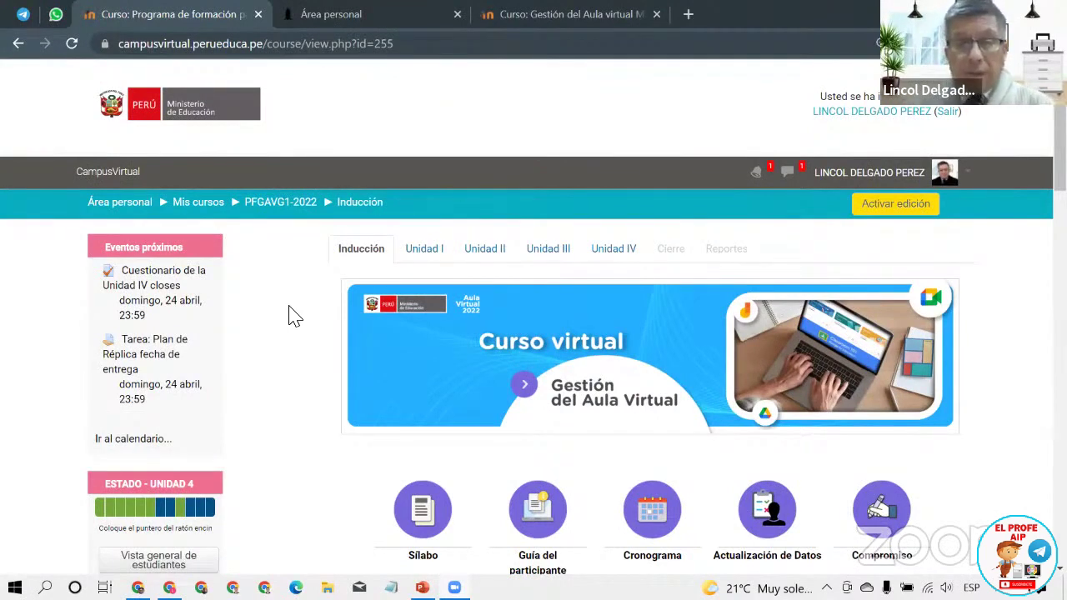
Step: Expand the Informes section under Administración del curso on the PFGAVG1-2022 course page
scroll(294, 315, "down", 5)
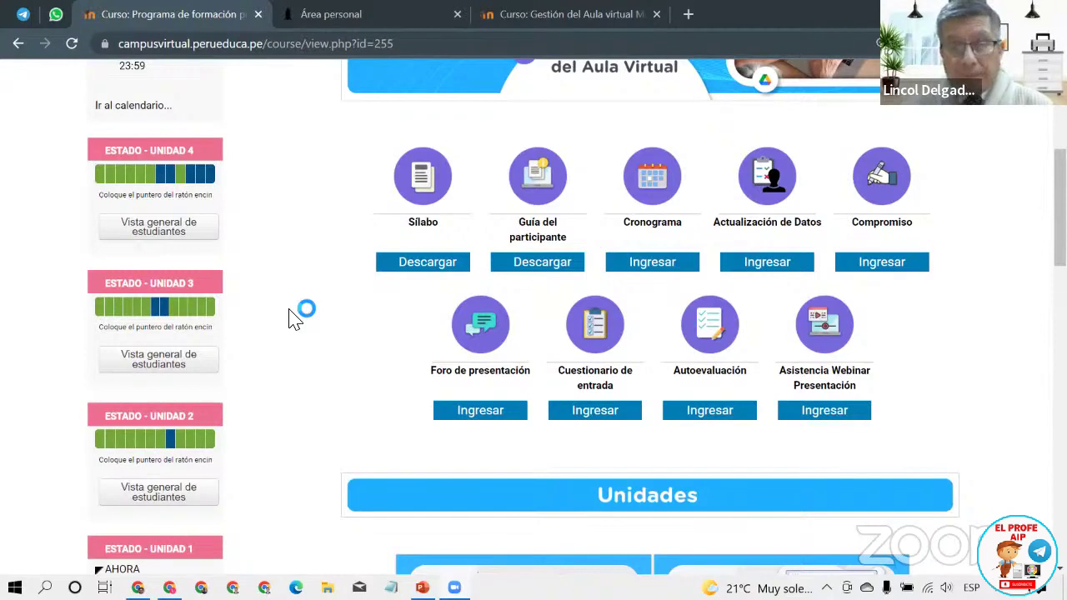
scroll(292, 317, "down", 8)
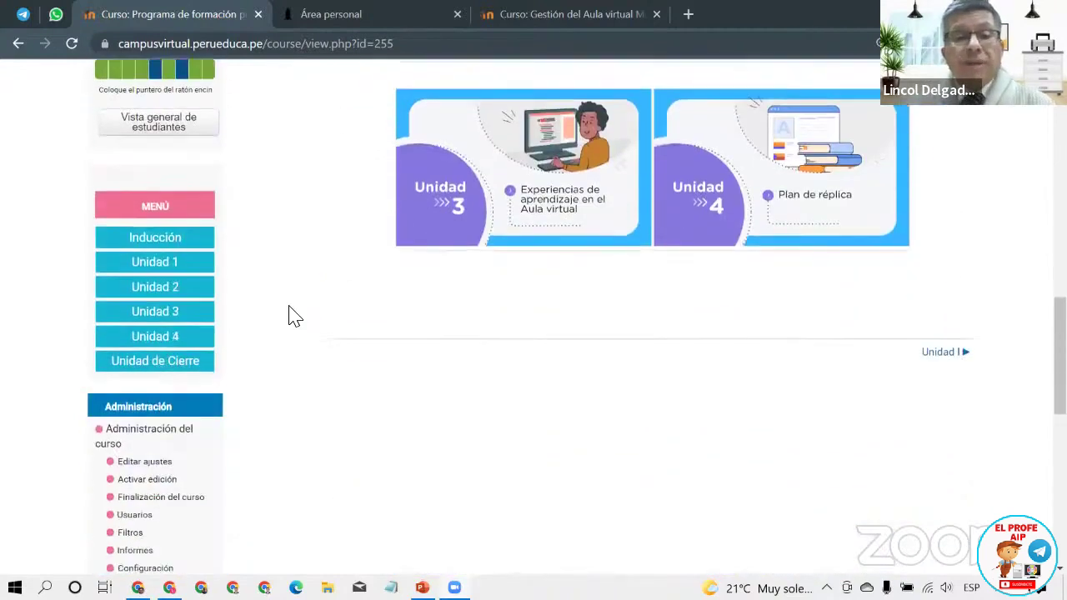
scroll(295, 316, "down", 2)
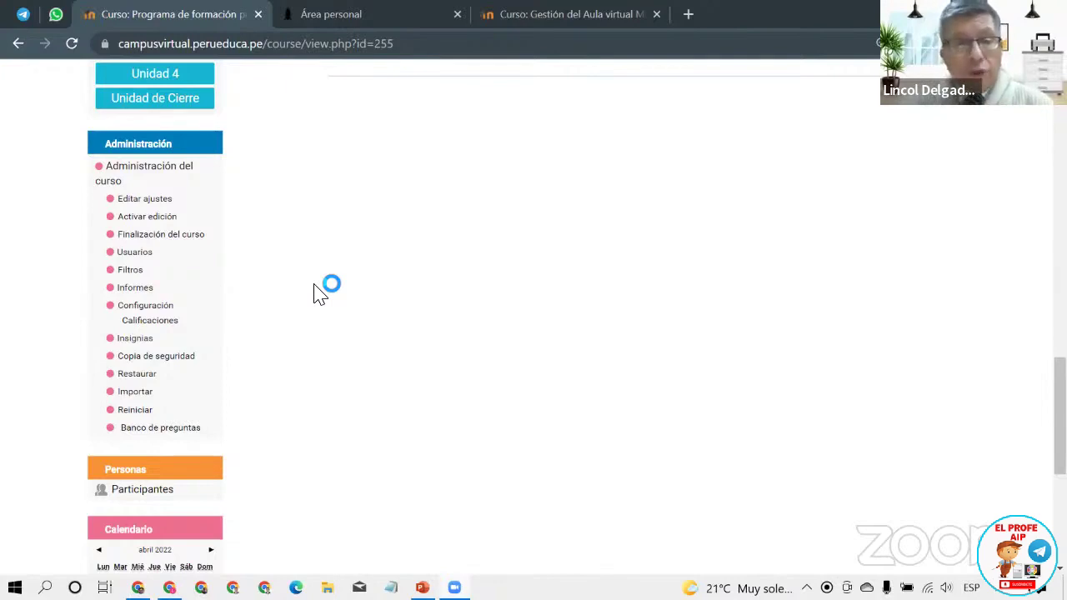
left_click(142, 294)
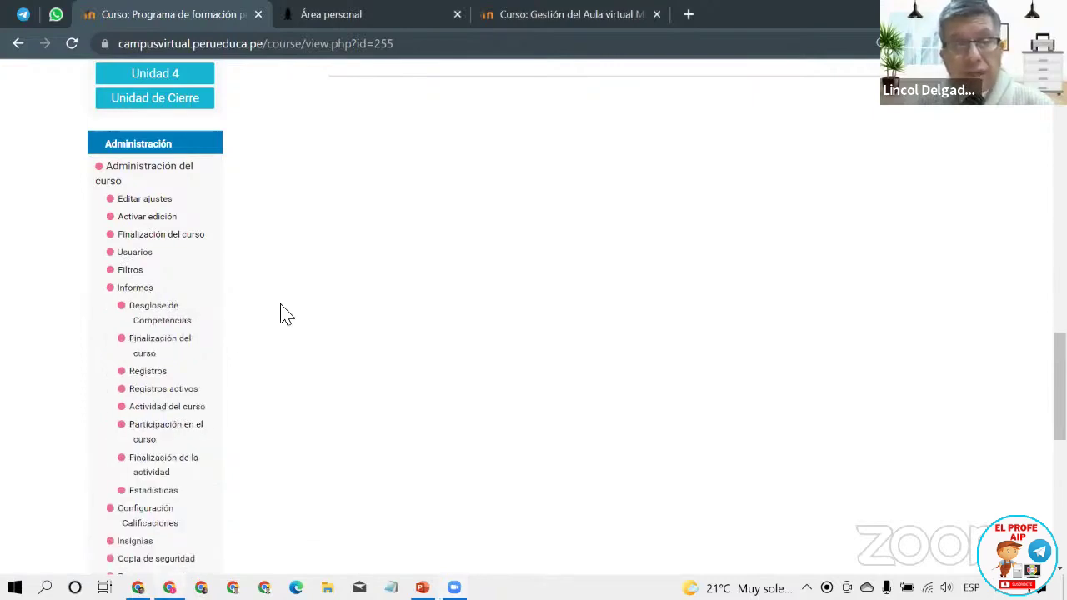
Step: Capture the expanded Informes list as a screenshot area and draw red arrows pointing to Informes and Finalización de la actividad
scroll(296, 310, "down", 1)
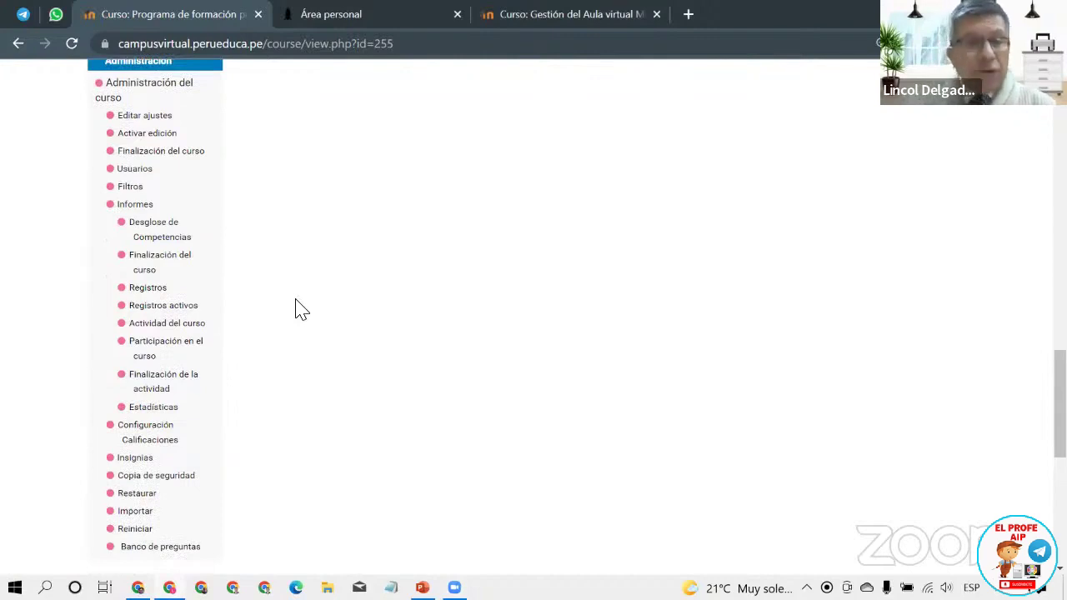
key("Print")
mouse_move(85, 191)
left_mouse_down()
mouse_move(250, 278)
mouse_move(337, 430)
mouse_move(338, 457)
left_mouse_up()
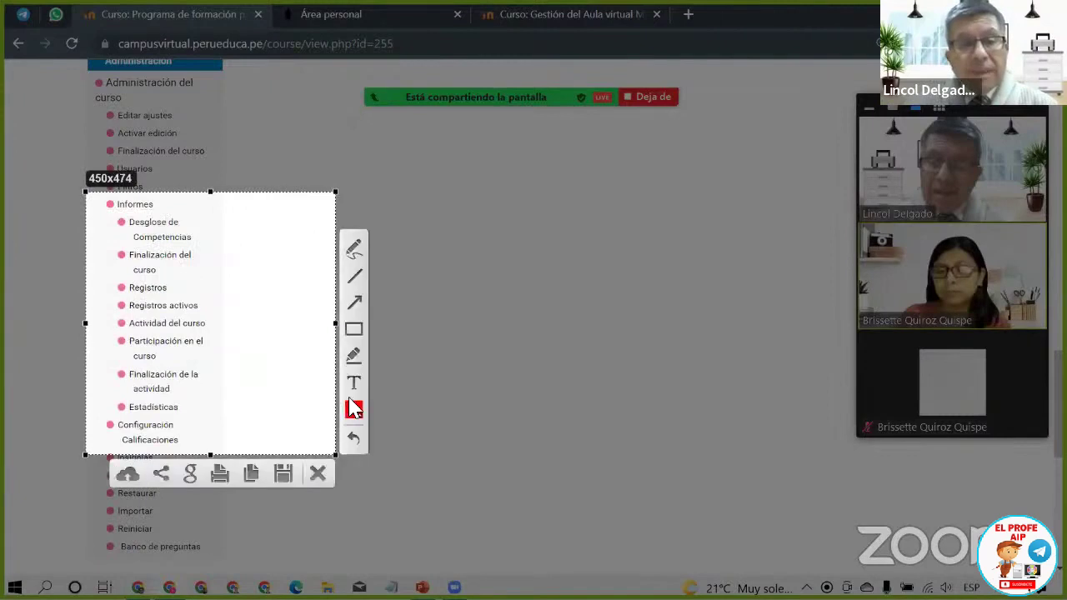
left_click(355, 306)
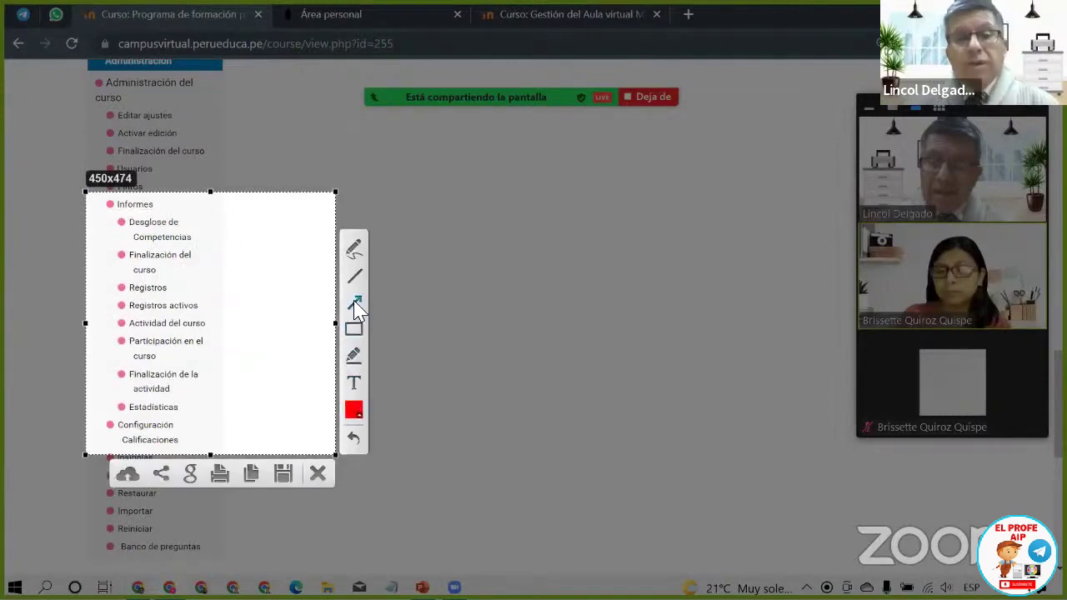
left_click_drag(248, 211, 154, 204)
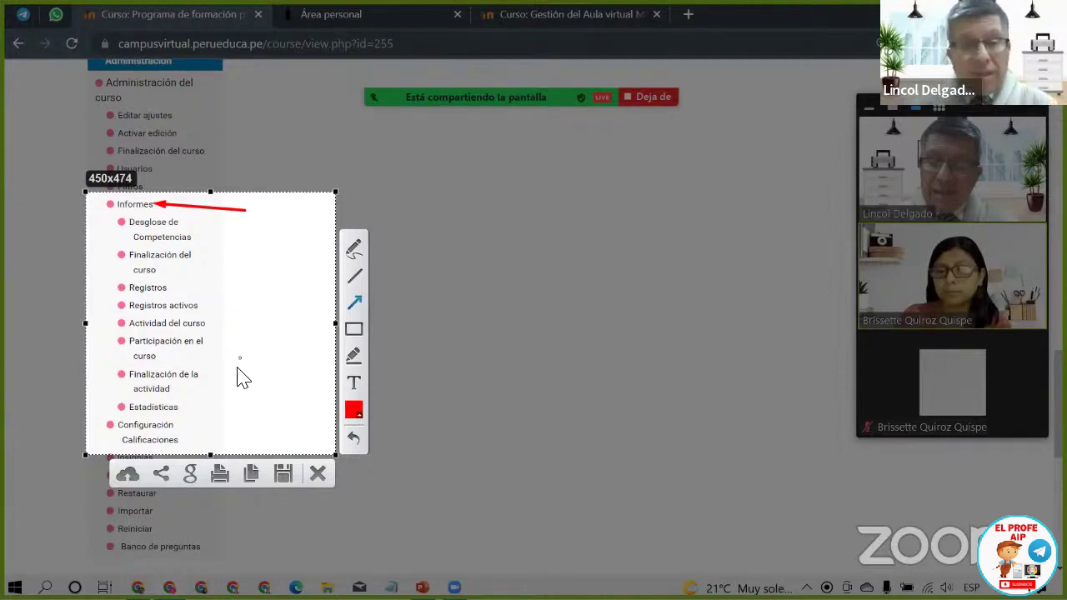
left_click_drag(280, 387, 182, 386)
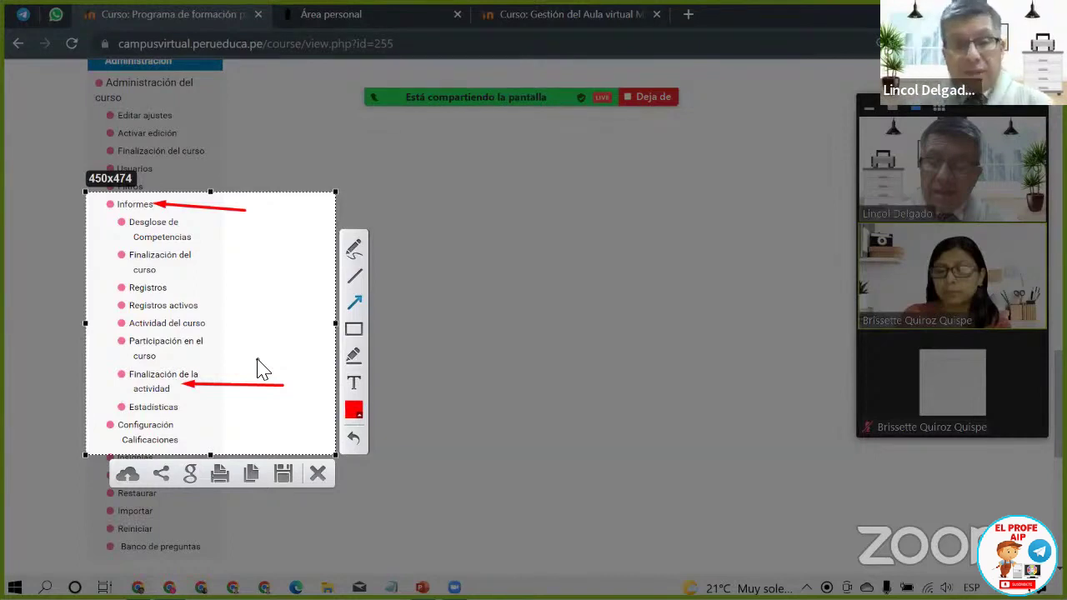
Step: Draw red arrows pointing to Finalización del curso, Registros, Registros activos, Actividad del curso and Participación en el curso
left_click_drag(285, 261, 193, 263)
left_click_drag(255, 297, 184, 285)
mouse_move(263, 332)
left_mouse_down()
mouse_move(214, 310)
mouse_move(236, 337)
mouse_move(214, 327)
left_mouse_up()
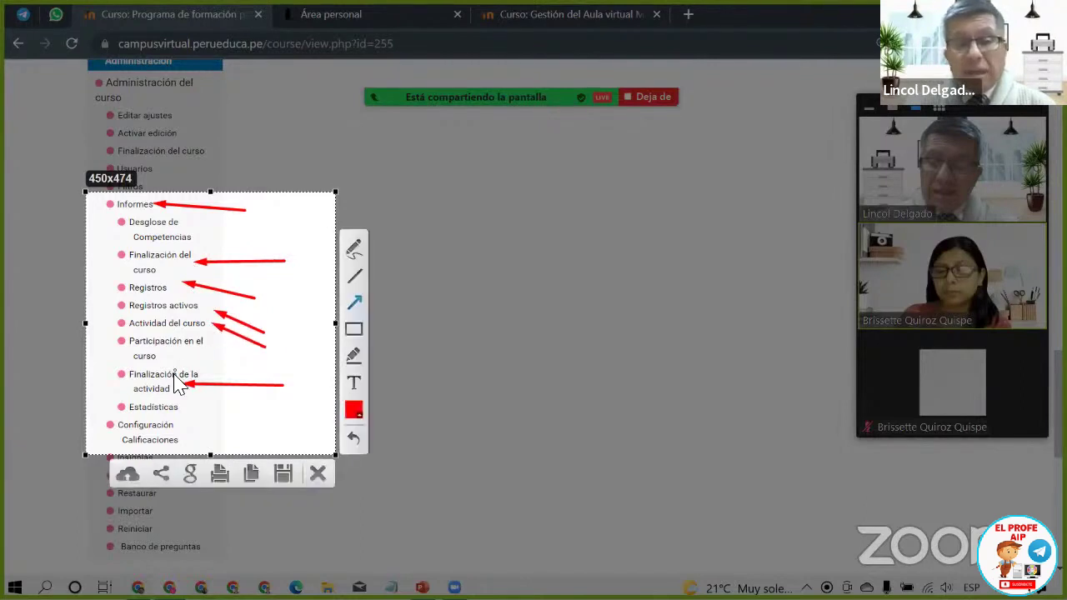
left_click_drag(259, 368, 205, 352)
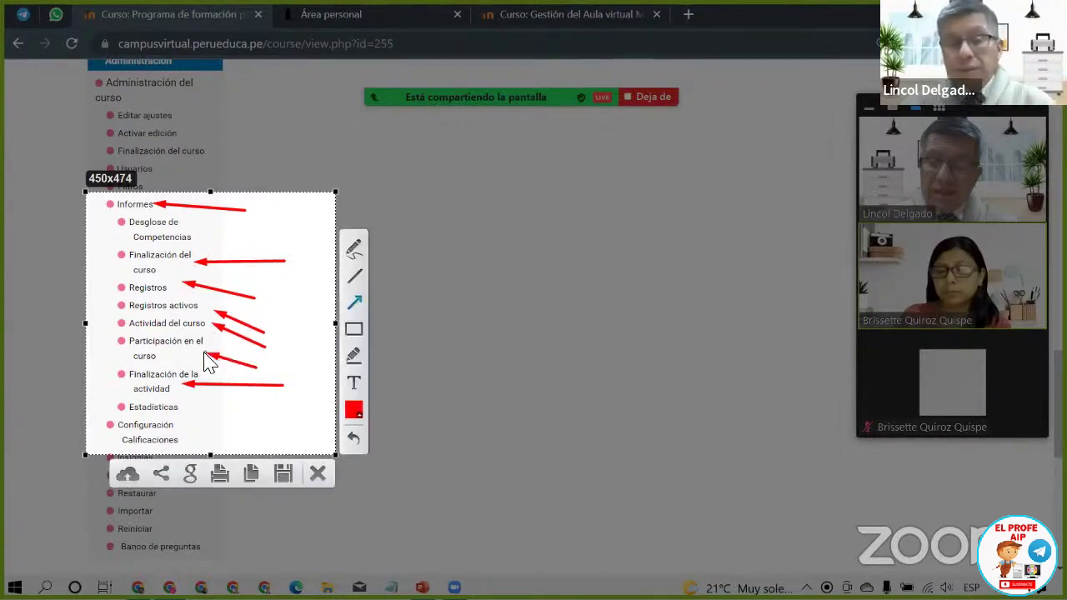
Step: Frame Finalización de la actividad with a red rectangle and close the screenshot capture without saving
left_click(353, 329)
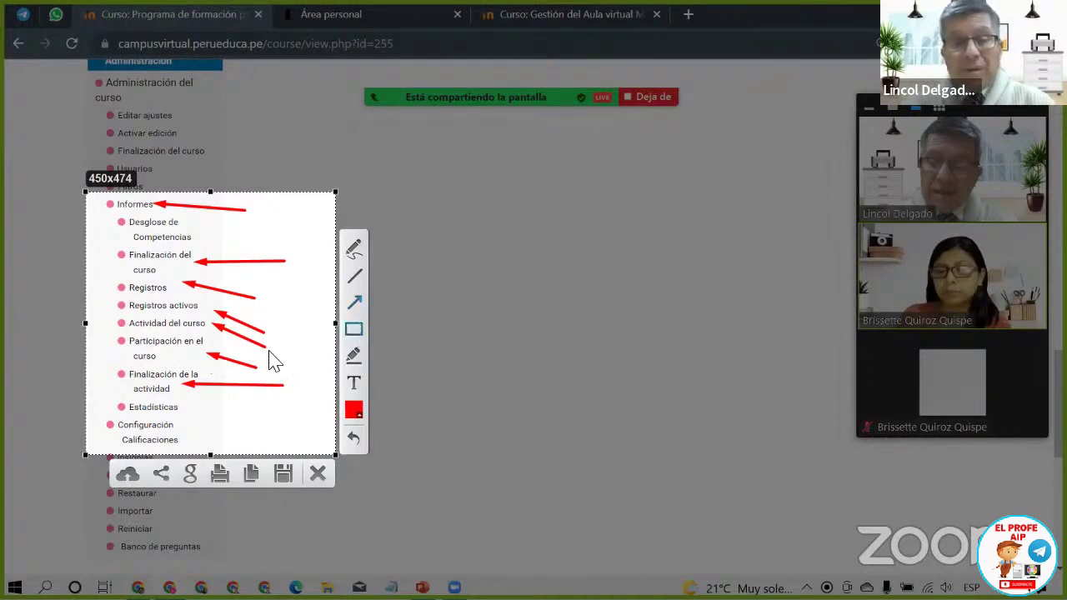
mouse_move(101, 364)
left_mouse_down()
mouse_move(111, 379)
mouse_move(215, 398)
left_mouse_up()
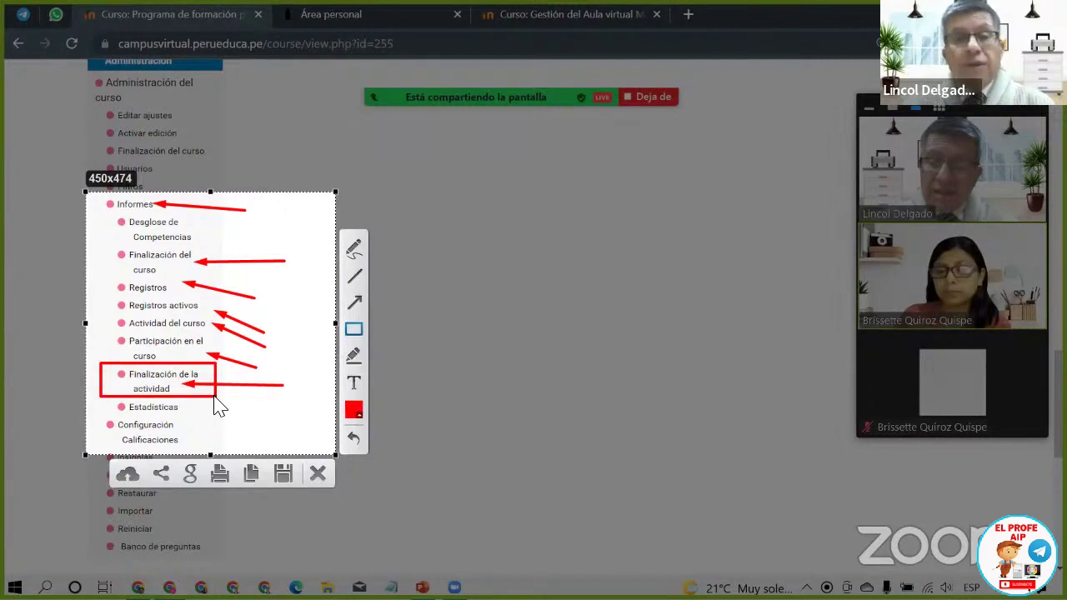
left_click(317, 474)
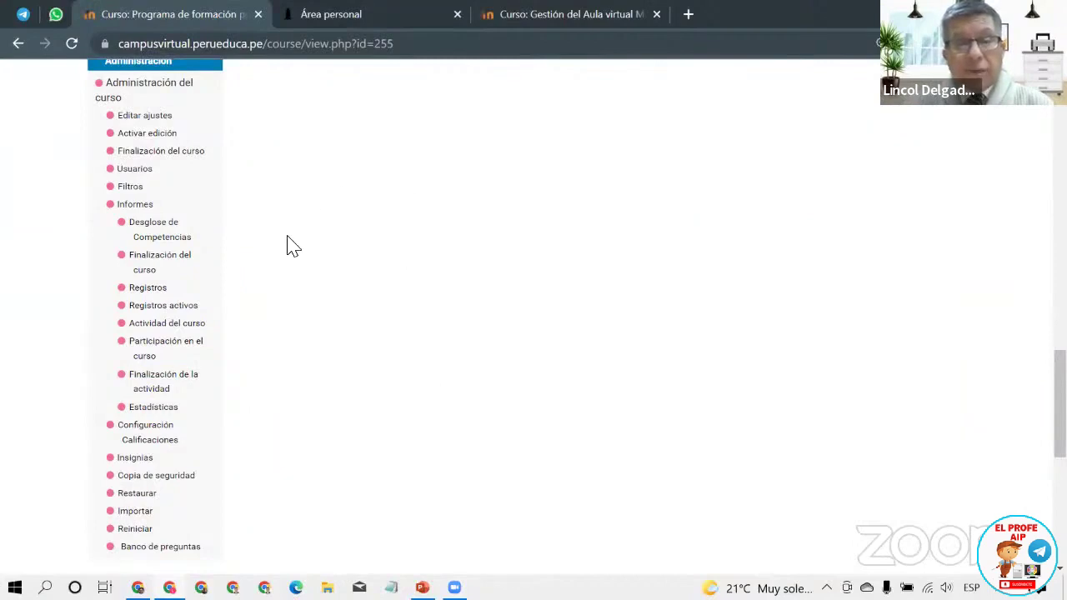
Step: Open the Finalización de la actividad report and show the Grupos separados options, keeping Todos los participantes selected
left_click(173, 386)
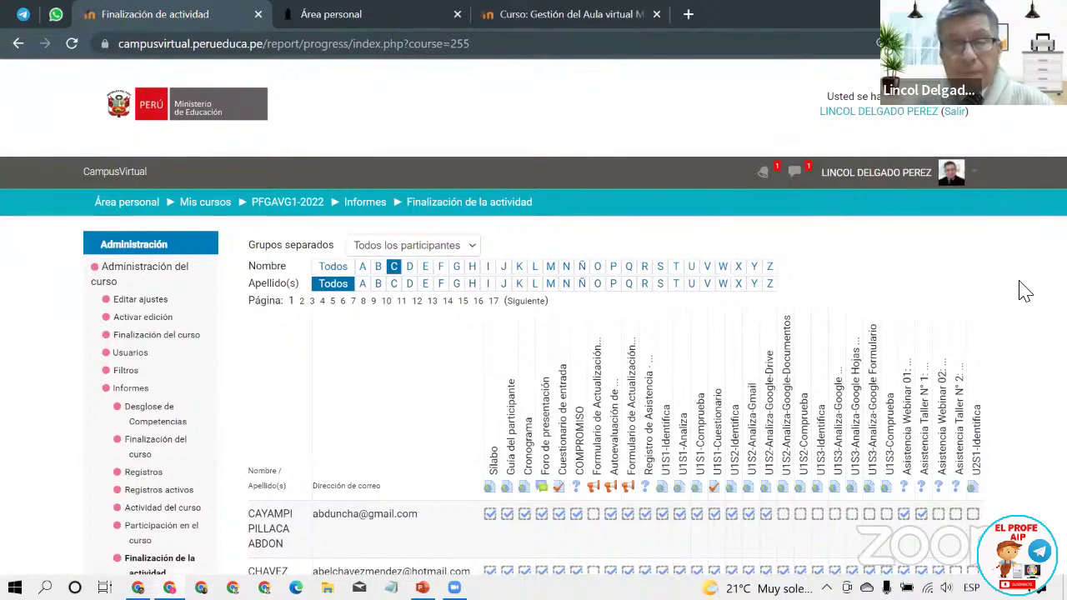
scroll(1000, 296, "down", 1)
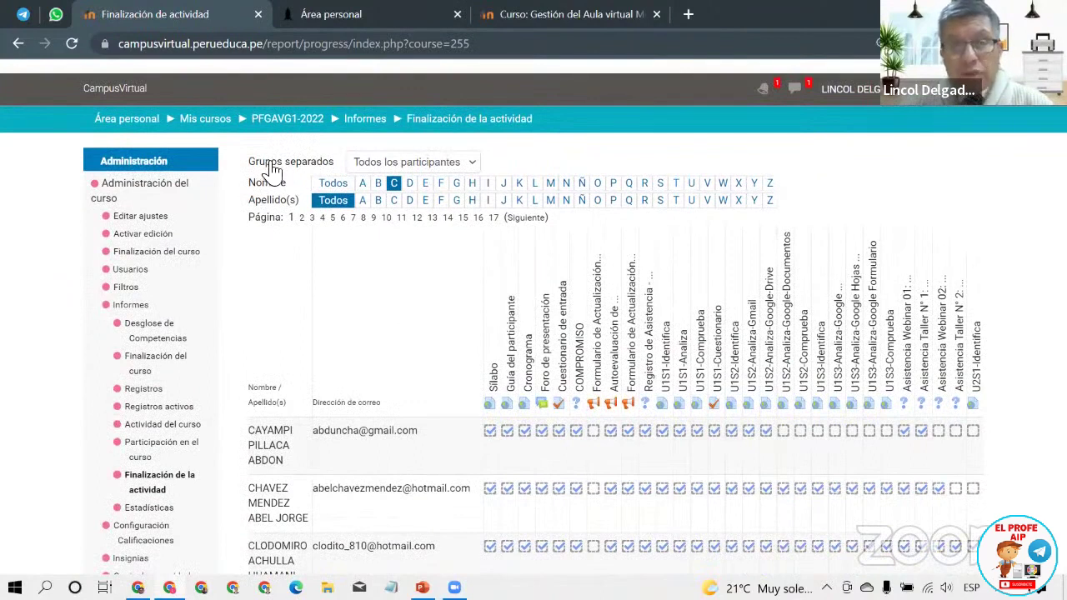
left_click(408, 167)
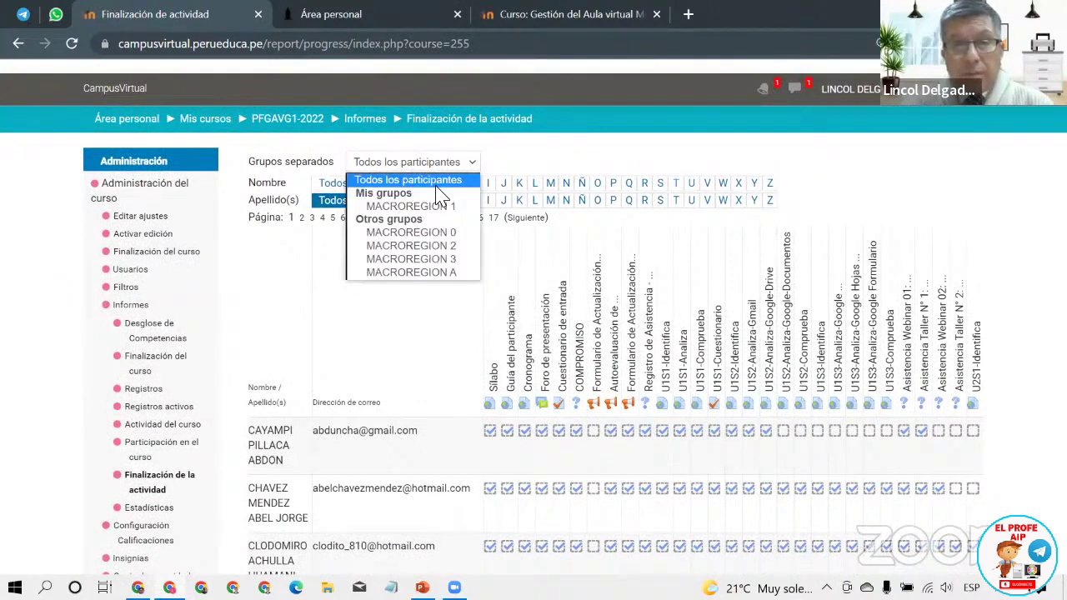
left_click(572, 159)
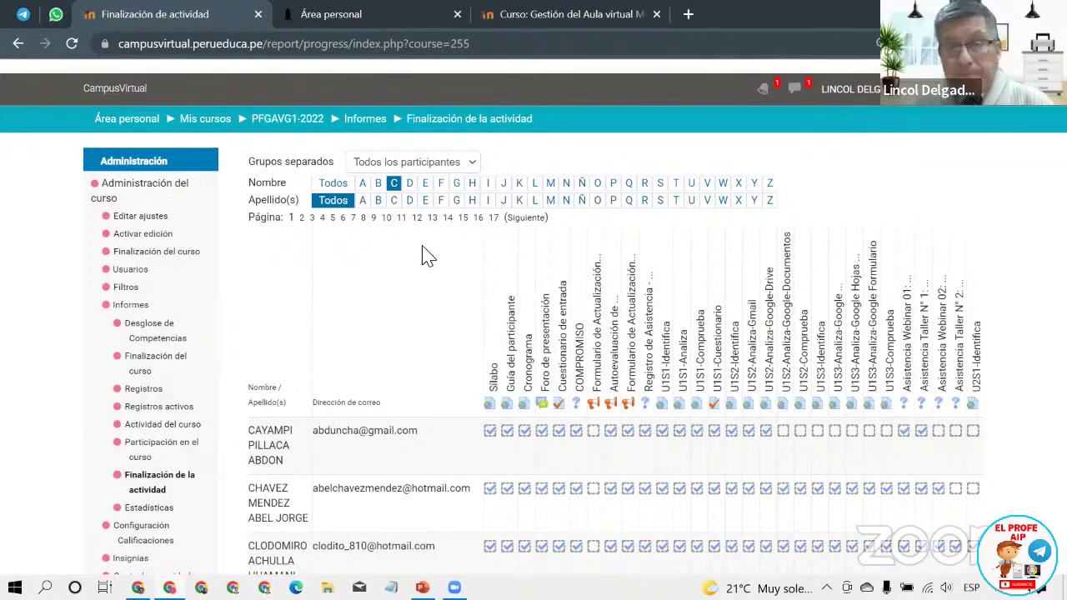
Step: Capture the report table as a screenshot area and draw red arrows pointing to the Nombre / Apellido(s) and Dirección de correo headings
scroll(421, 255, "down", 1)
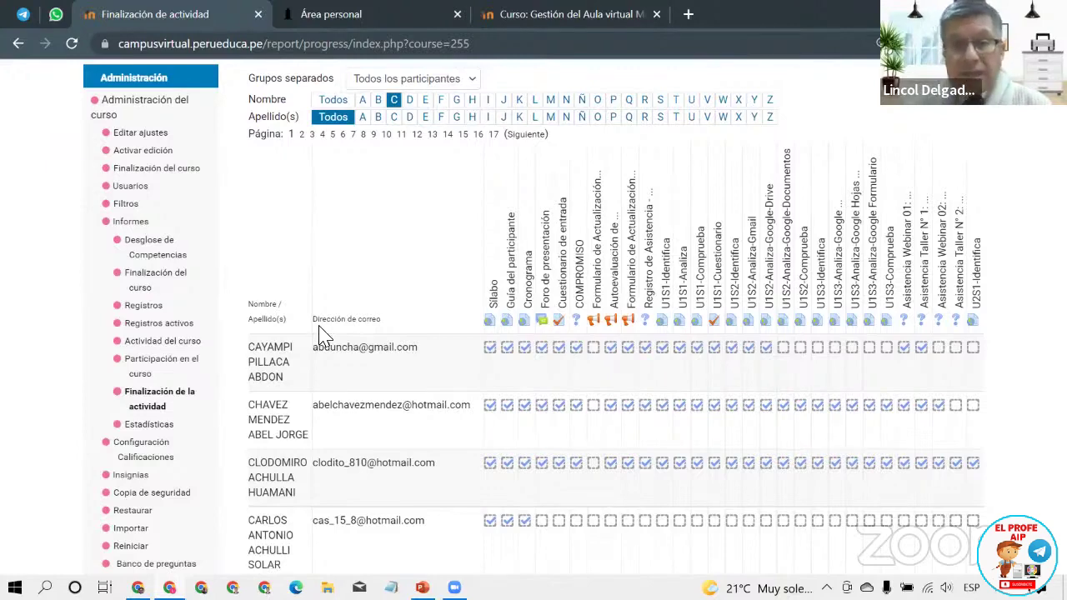
key("Print")
mouse_move(223, 85)
left_mouse_down()
mouse_move(436, 405)
mouse_move(941, 463)
mouse_move(1033, 595)
left_mouse_up()
left_click(204, 450)
left_click_drag(263, 217, 265, 297)
left_click_drag(379, 218, 377, 301)
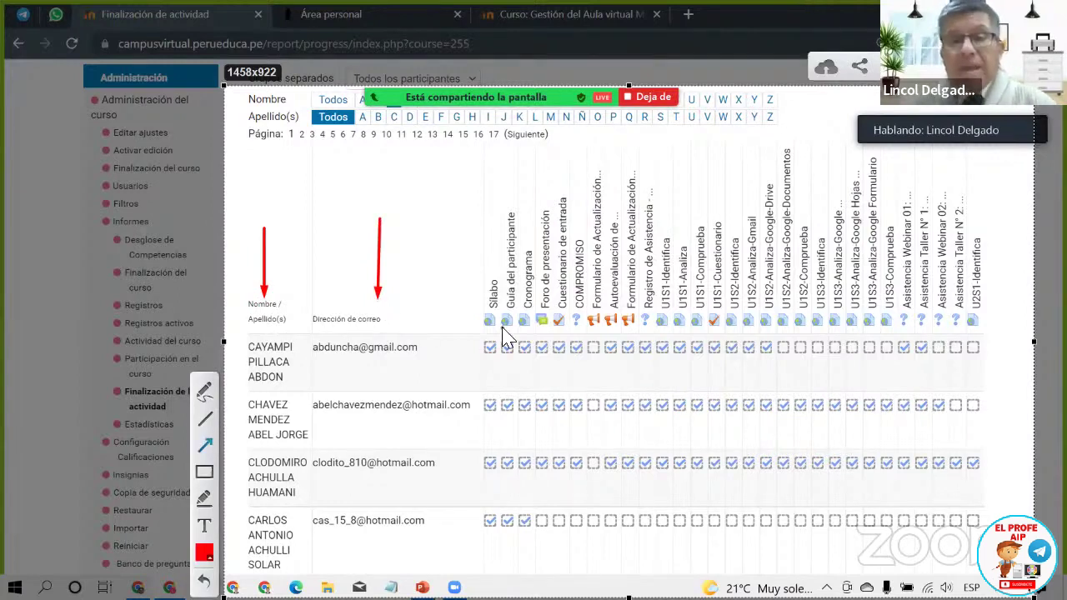
Step: Draw red arrows pointing to the activity column headings from Sílabo through Registro de Asistencia
left_click_drag(457, 189, 488, 233)
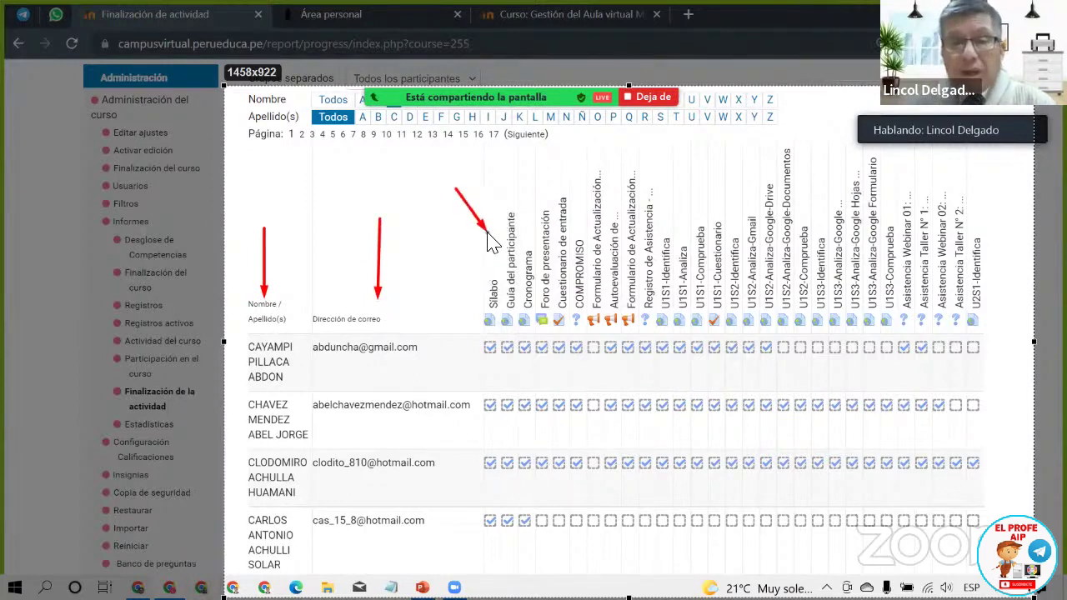
left_click_drag(489, 161, 519, 191)
mouse_move(519, 151)
left_mouse_down()
mouse_move(540, 176)
mouse_move(583, 181)
mouse_move(613, 166)
mouse_move(658, 165)
left_mouse_up()
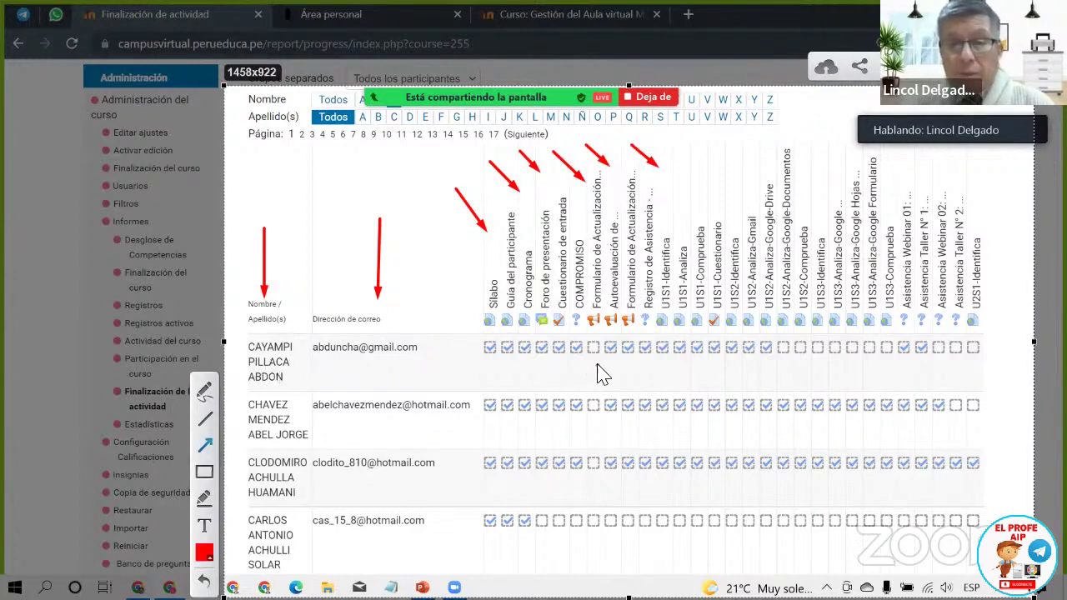
Step: Draw red arrows under the first participant's Formulario de Actualización, U1S2-Analiza-Google-Documentos to U1S3-Analiza, Asistencia Webinar 01 and Asistencia Taller N° 1 checkboxes
left_click_drag(597, 385, 597, 359)
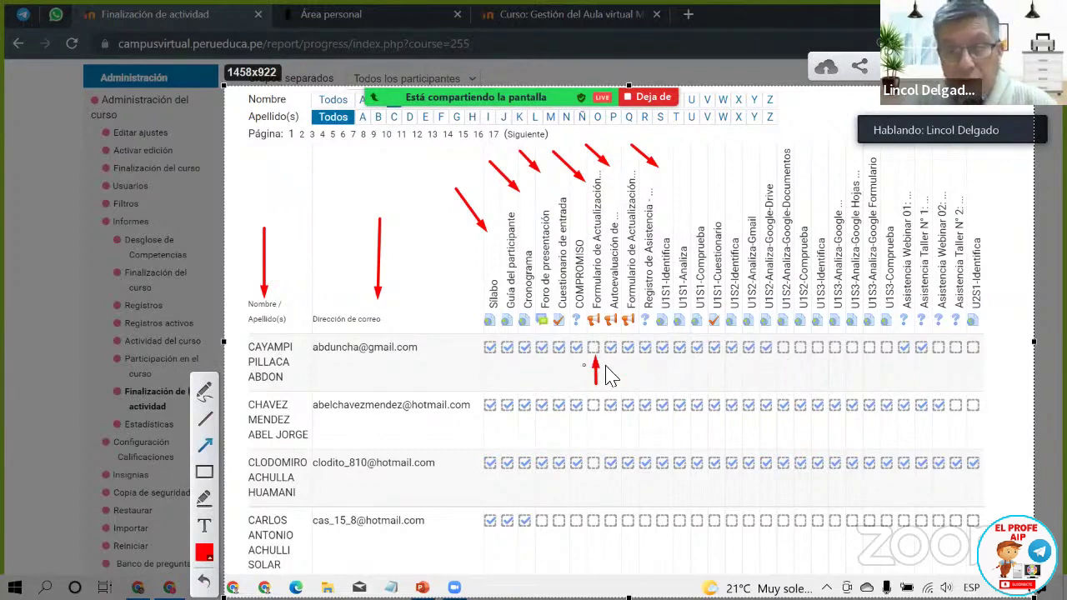
left_click_drag(786, 379, 784, 348)
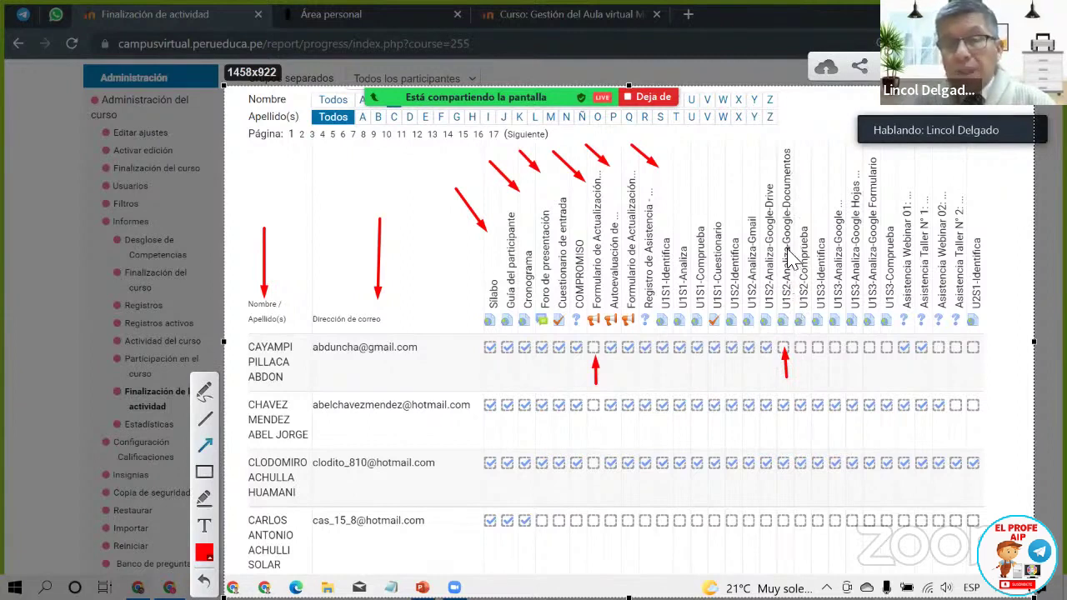
mouse_move(802, 382)
left_mouse_down()
mouse_move(802, 356)
mouse_move(832, 358)
left_mouse_up()
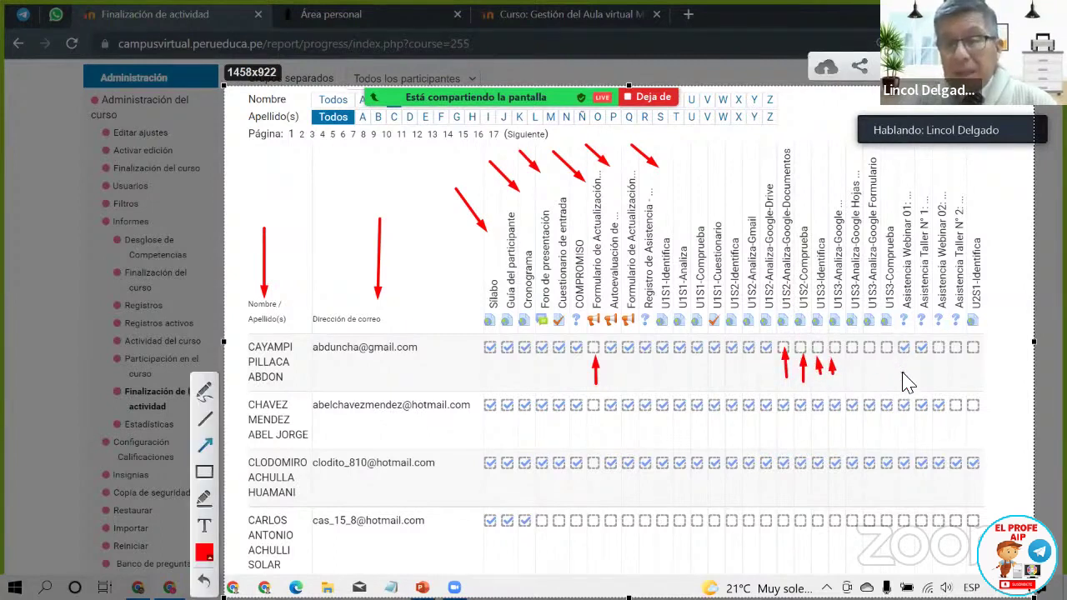
mouse_move(904, 376)
left_mouse_down()
mouse_move(904, 358)
mouse_move(921, 358)
left_mouse_up()
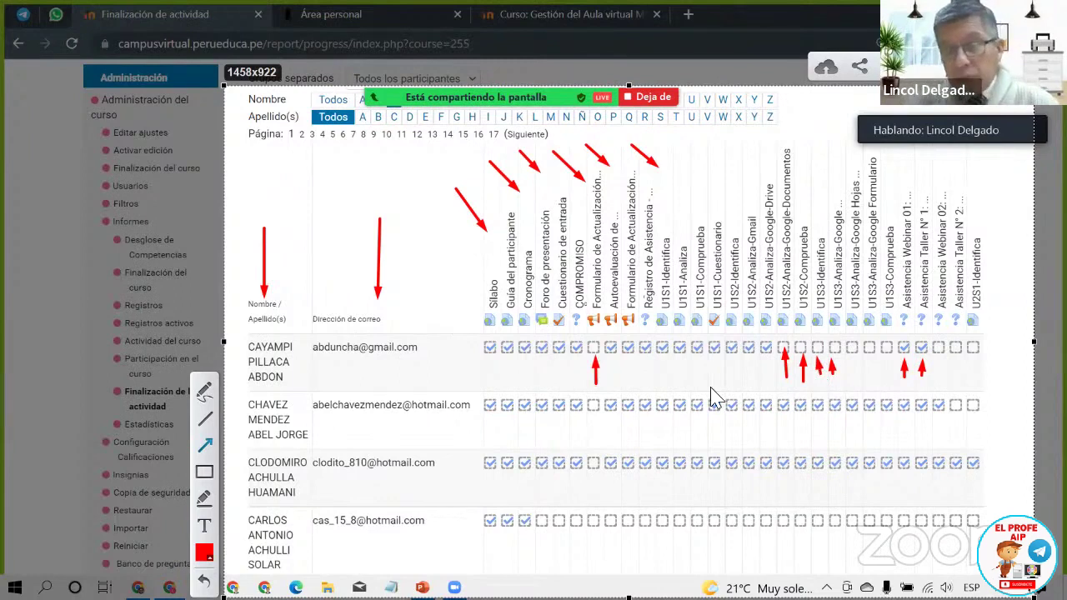
Step: Examine the activity completion checkboxes of the participants further down the report
scroll(717, 396, "down", 3)
scroll(716, 396, "down", 1)
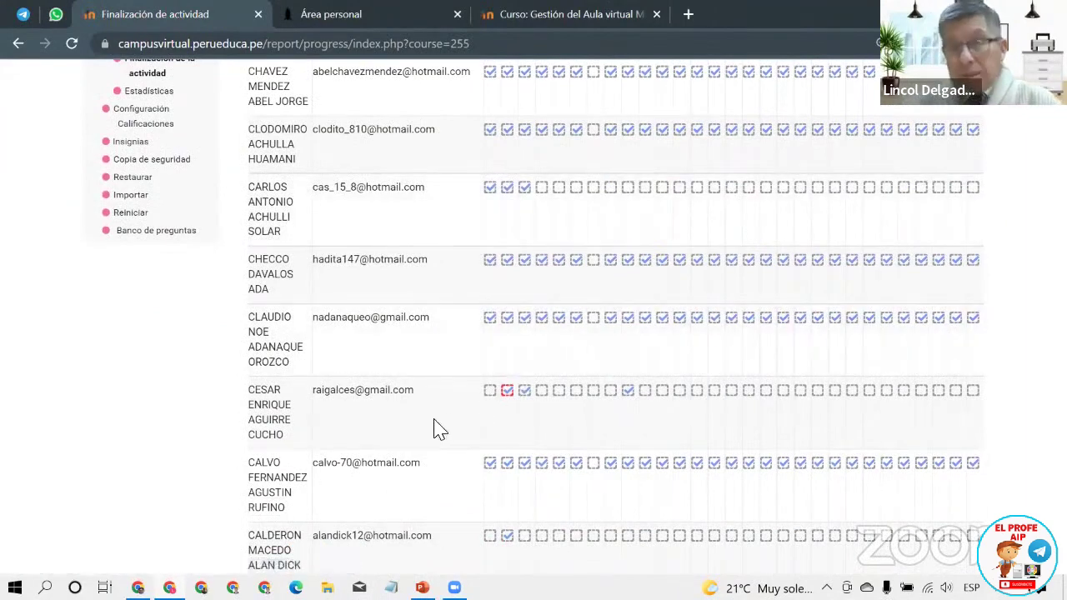
scroll(440, 430, "down", 7)
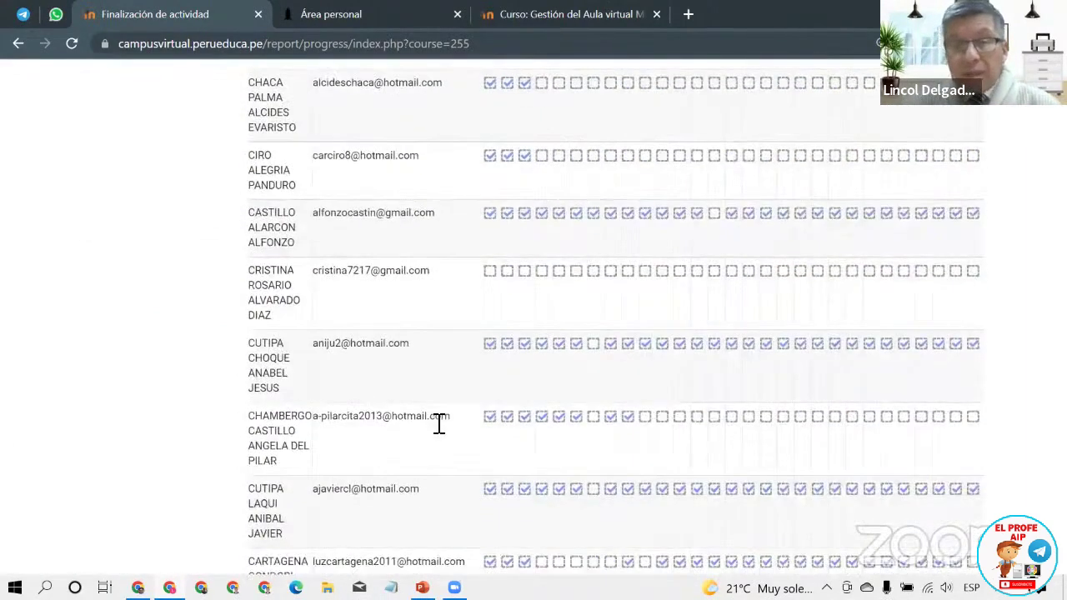
scroll(439, 423, "up", 15)
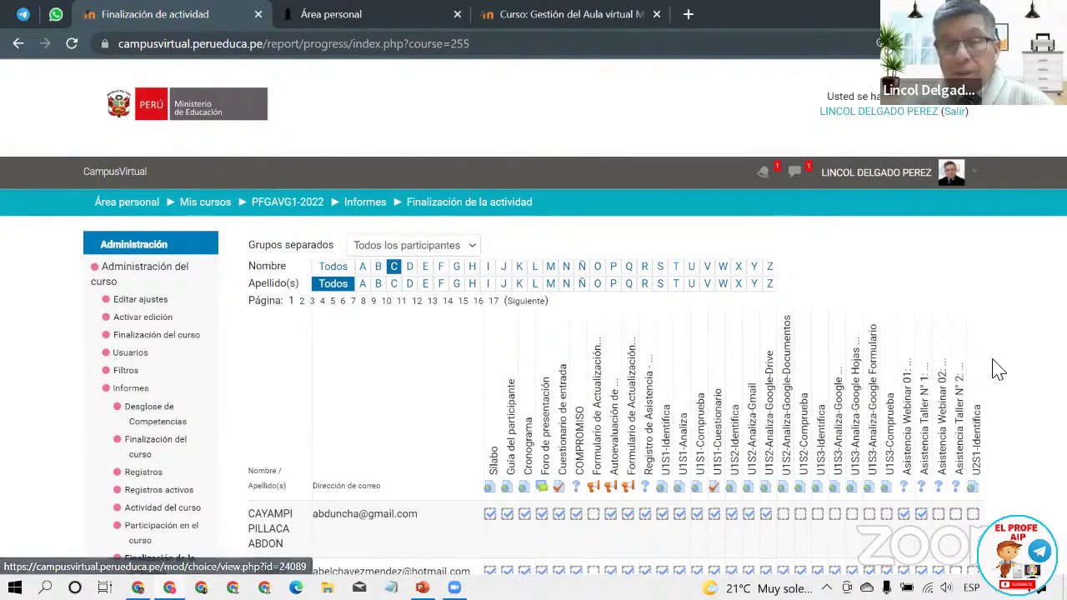
Step: Capture the report table, frame the Cuestionario de entrada, U1S1-Cuestionario and Asistencia Webinar/Taller 01–02 columns with red rectangles, and close the capture
scroll(998, 370, "down", 3)
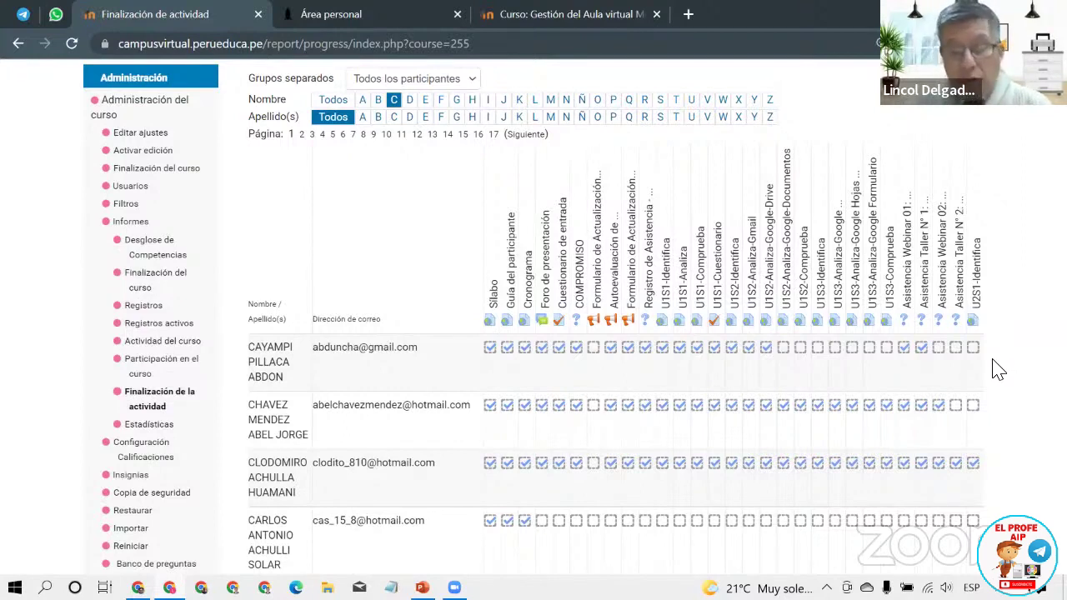
key("alt+shift+t")
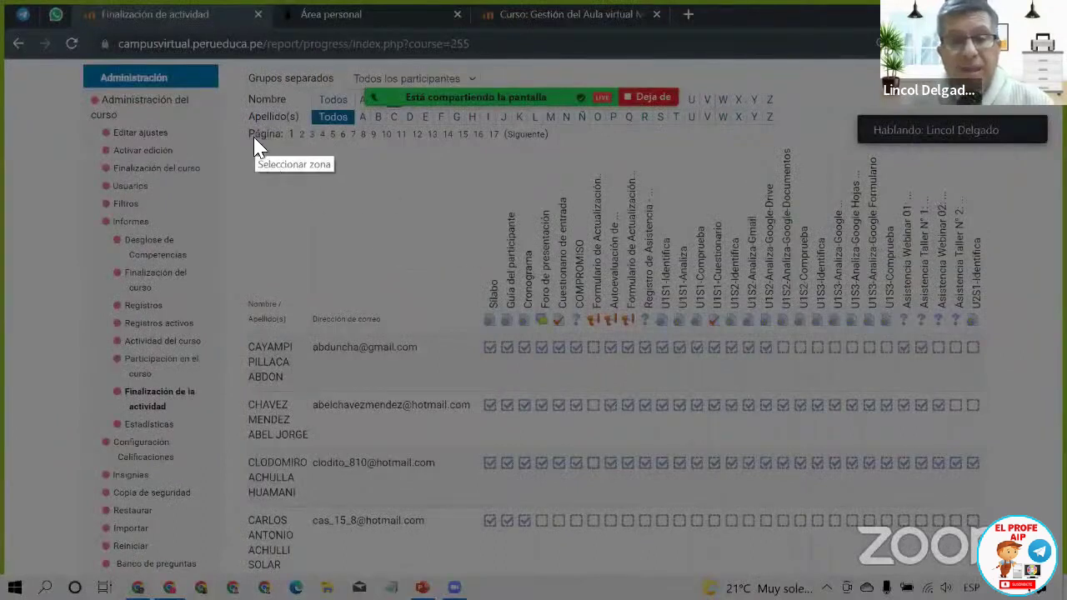
left_click_drag(254, 136, 803, 404)
left_click_drag(1008, 435, 1014, 514)
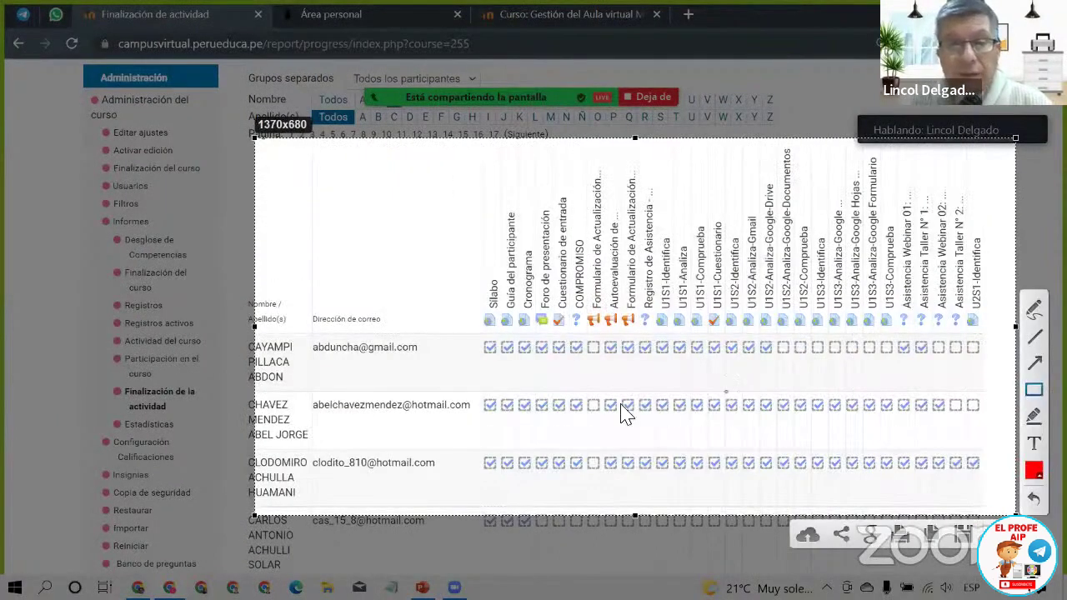
left_click_drag(554, 145, 572, 507)
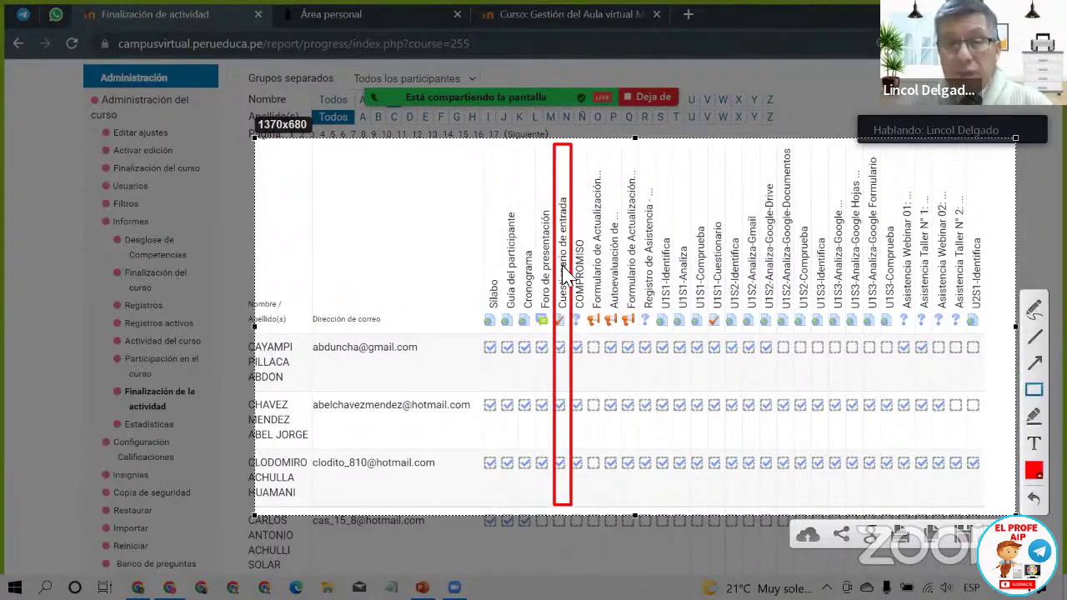
mouse_move(707, 147)
left_mouse_down()
mouse_move(741, 380)
mouse_move(722, 505)
left_mouse_up()
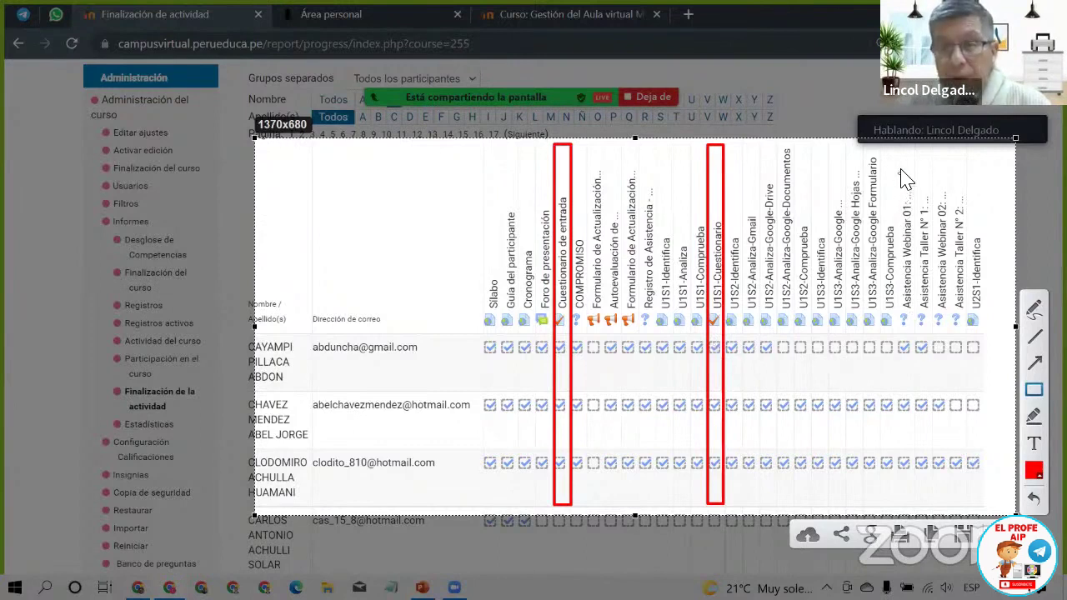
mouse_move(898, 156)
left_mouse_down()
mouse_move(910, 293)
mouse_move(975, 471)
left_mouse_up()
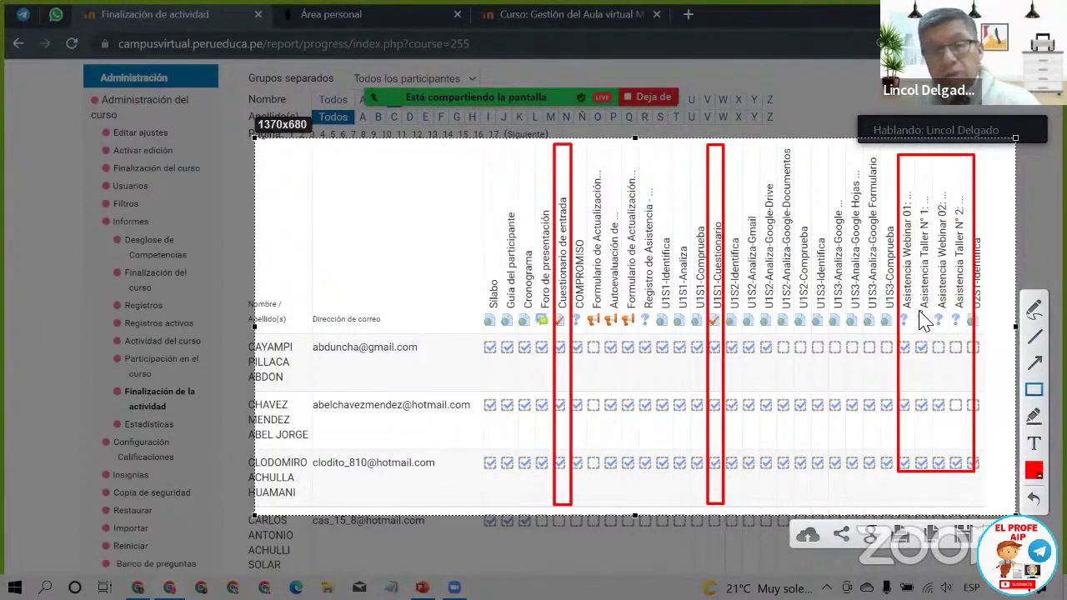
left_click(954, 440)
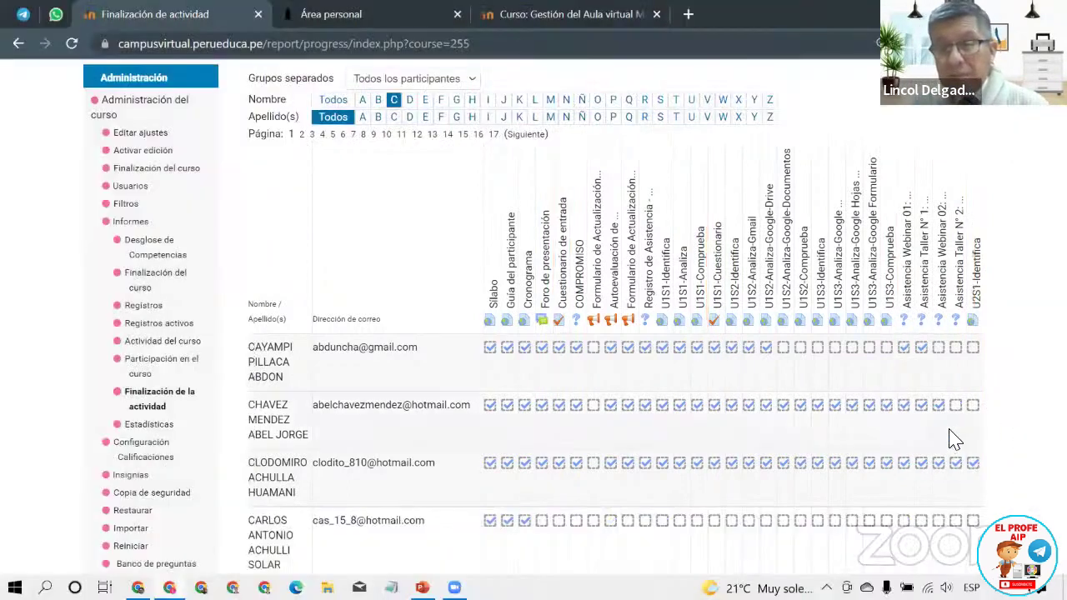
Step: Examine the report's remaining activity columns, from Unit II through Unit IV, up to Encuesta de Satisfacción
scroll(954, 440, "right", 5)
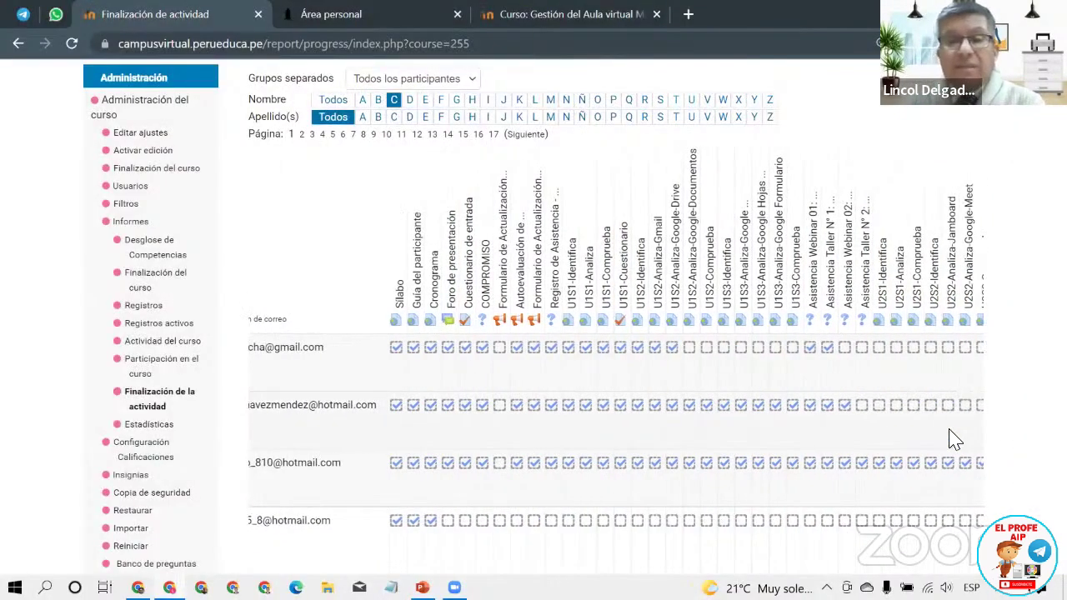
scroll(954, 440, "right", 8)
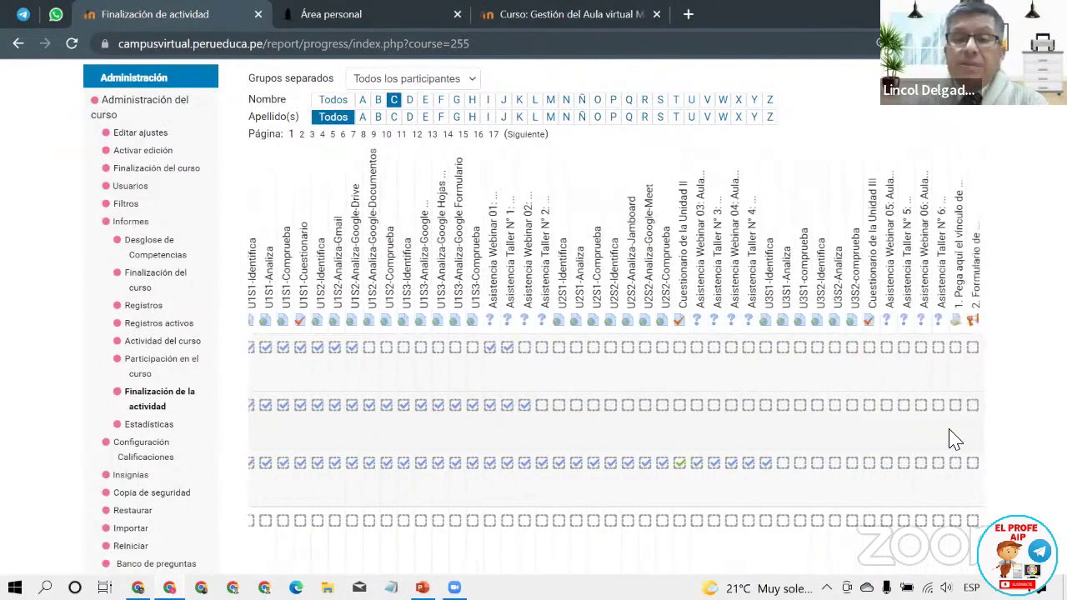
scroll(954, 440, "right", 2)
scroll(954, 440, "right", 2)
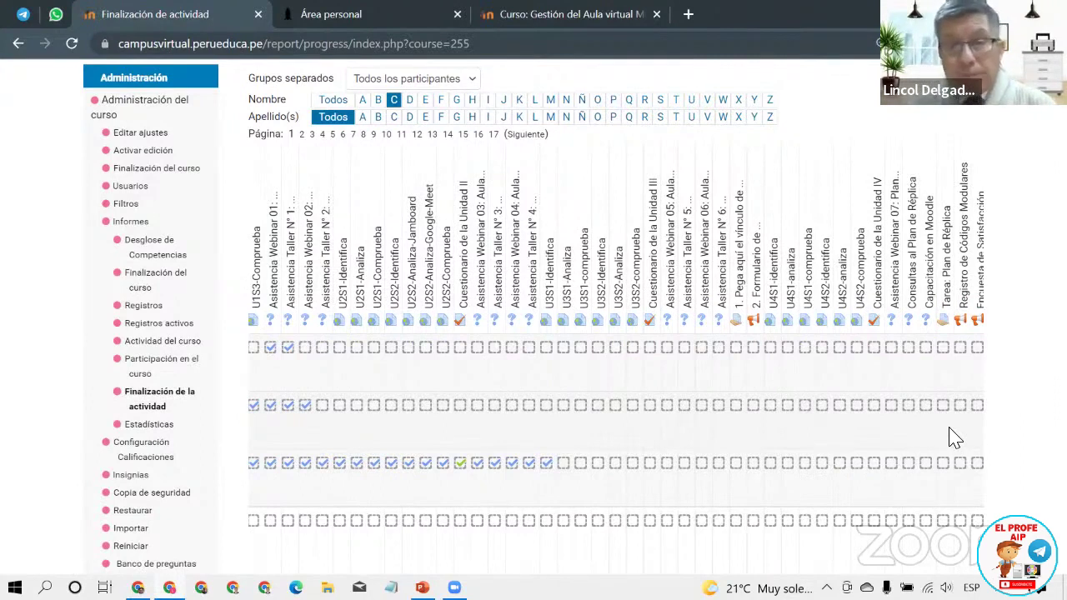
Step: Capture the end of the report, draw red arrows to the UTF-8 and Excel-compatible CSV download links, and close the capture without saving
scroll(1000, 385, "down", 10)
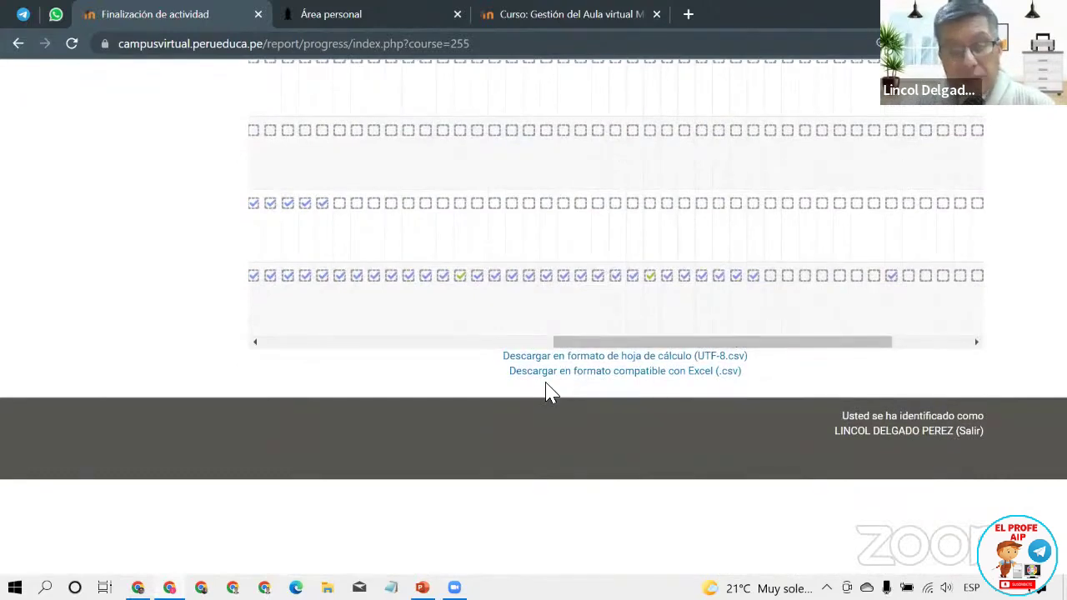
key("Print")
left_click_drag(241, 144, 1019, 422)
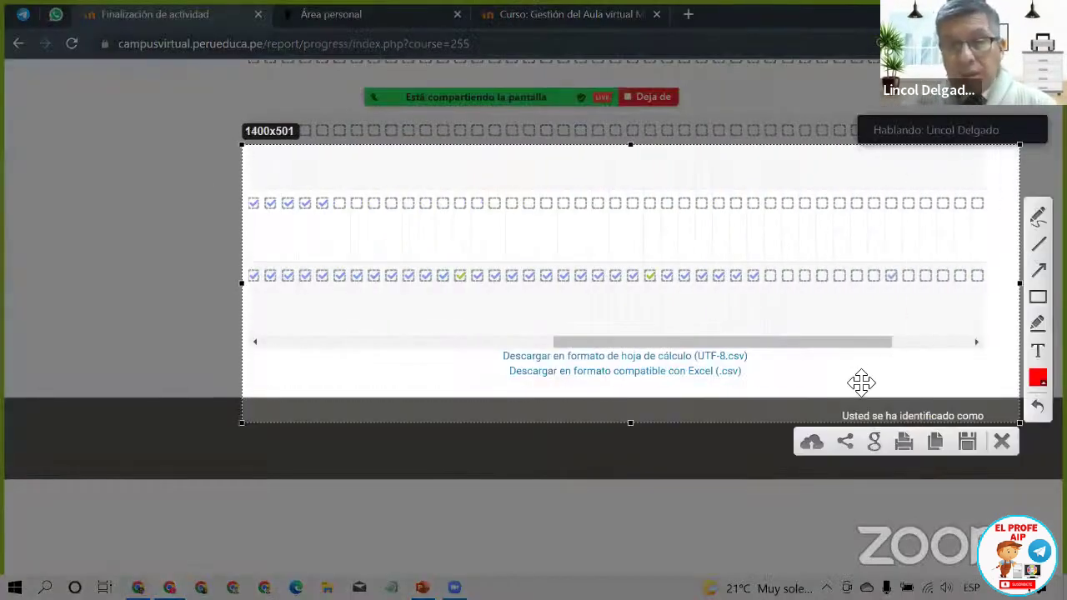
left_click_drag(832, 304, 749, 354)
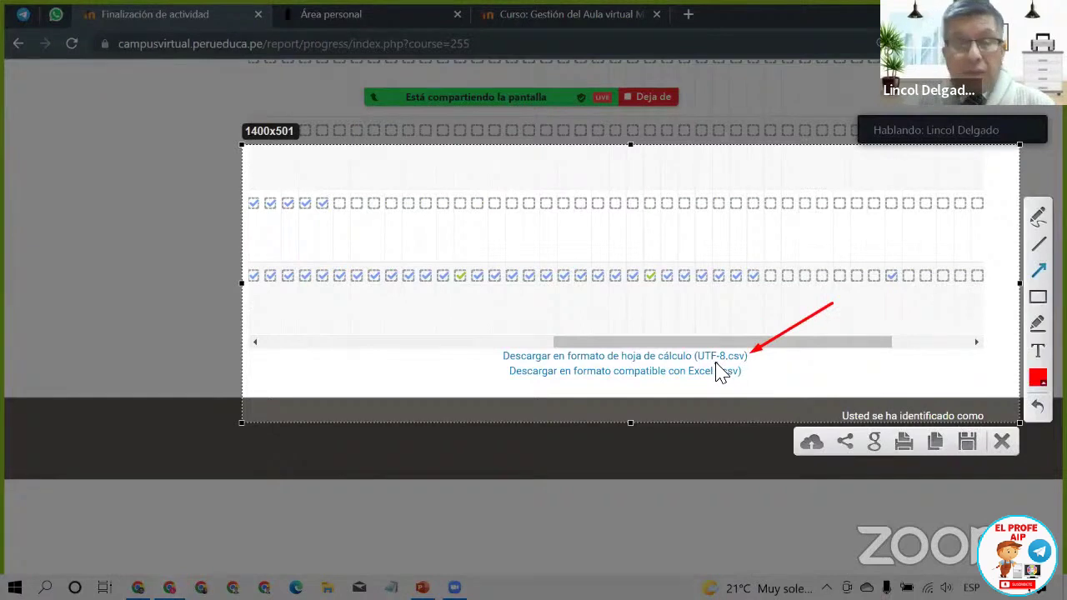
left_click_drag(813, 373, 750, 375)
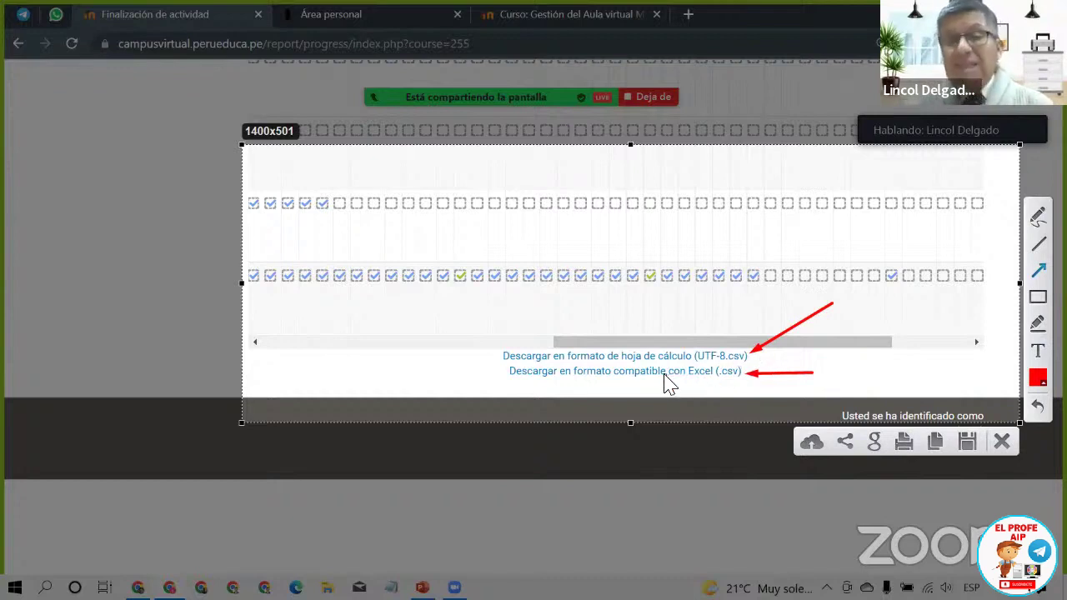
left_click(1002, 441)
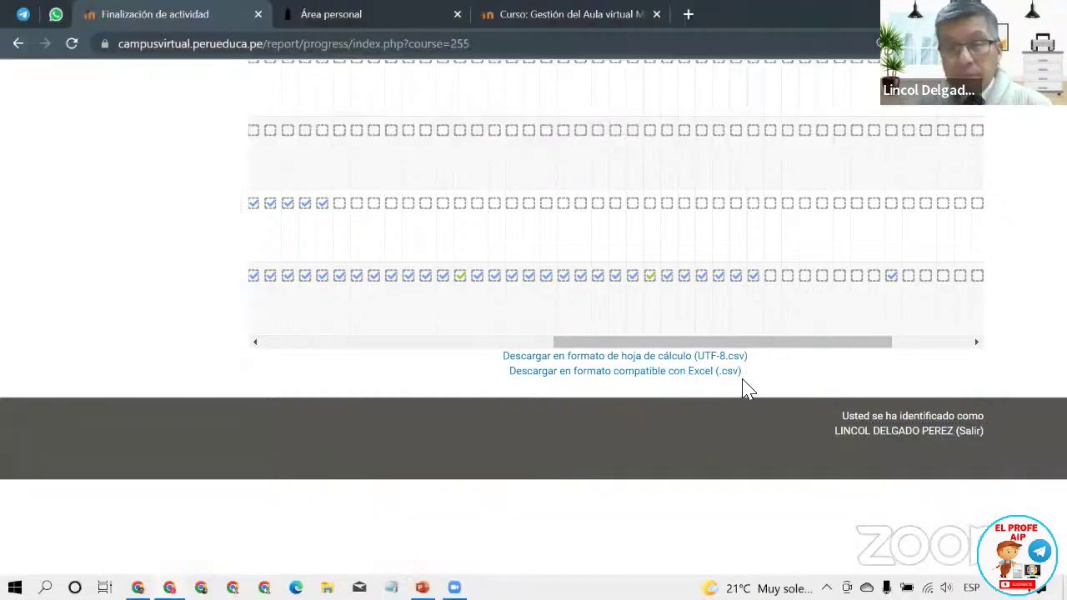
Step: Download the completion report in Excel-compatible CSV format, open it in Excel and dismiss the data loss warning
left_click(687, 380)
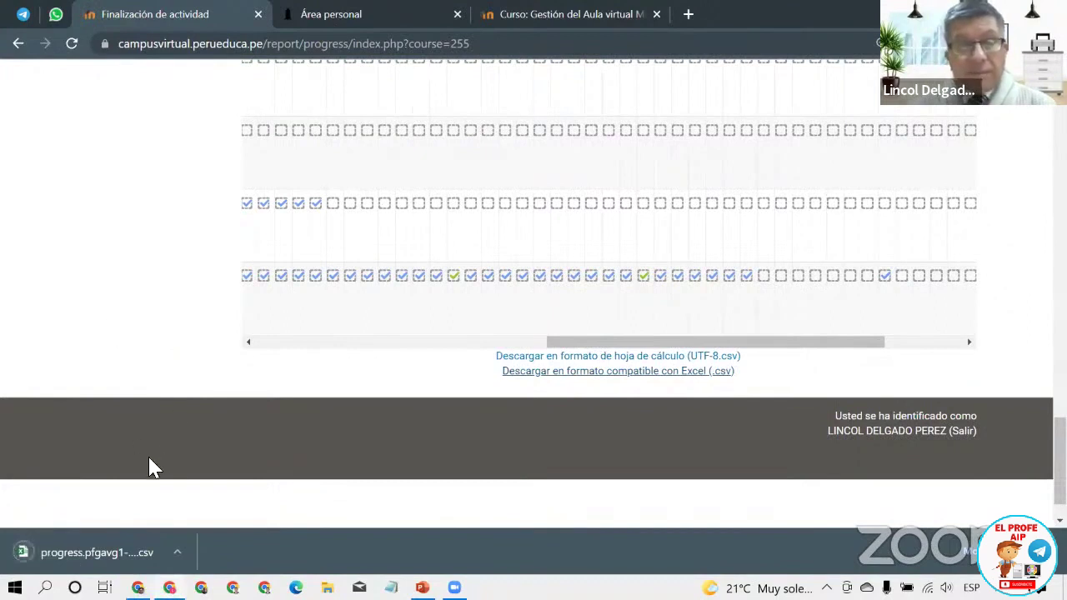
left_click(90, 558)
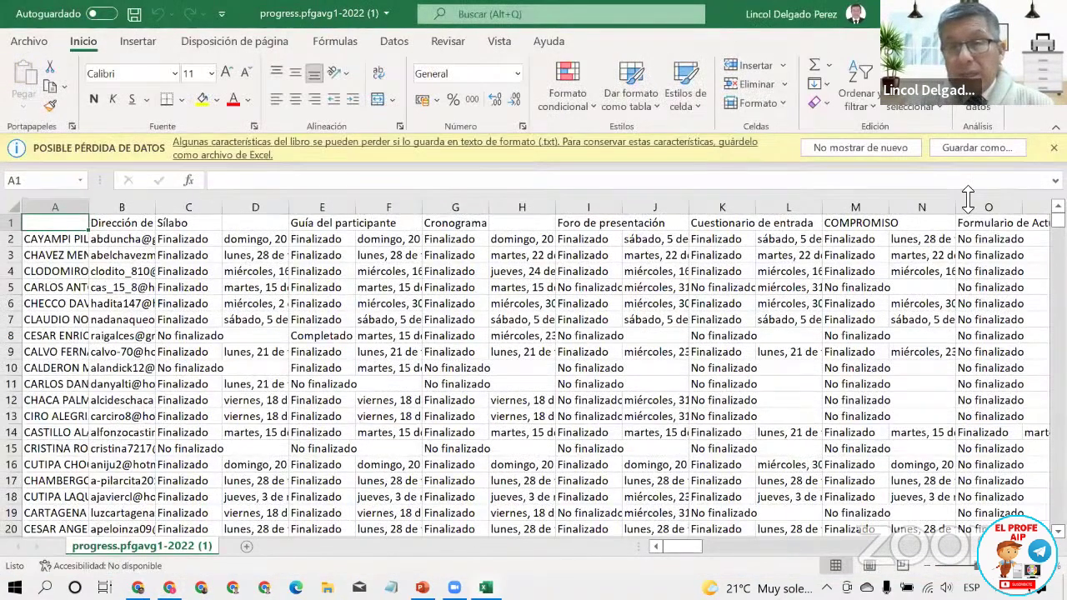
left_click(1053, 148)
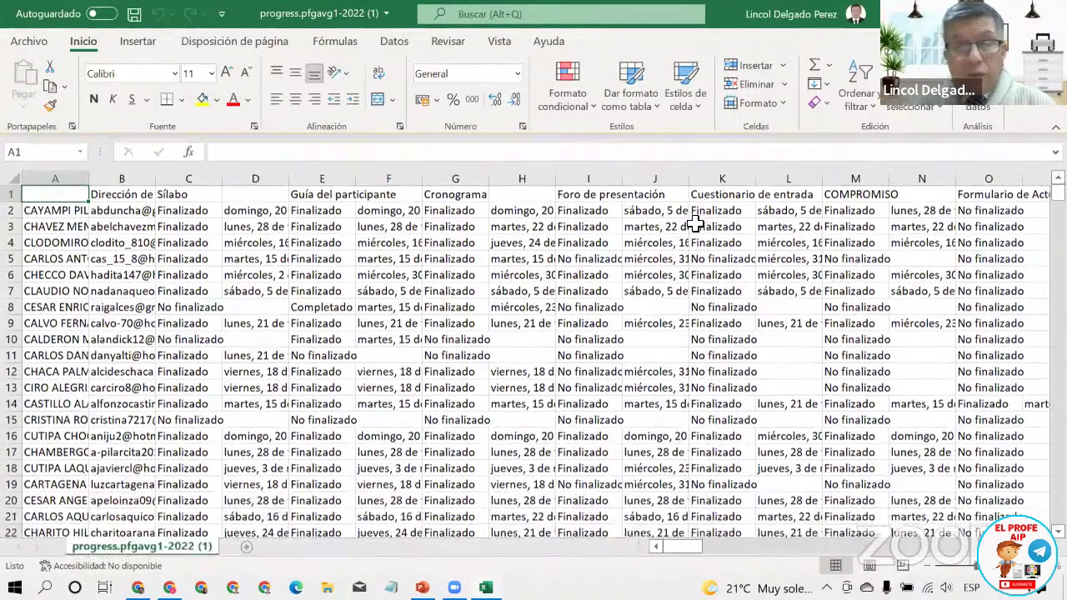
Step: Widen columns A and B to fit the participant names and e-mail addresses, and select each column in turn
left_click_drag(91, 179, 210, 180)
left_click_drag(280, 178, 399, 179)
left_click(159, 176)
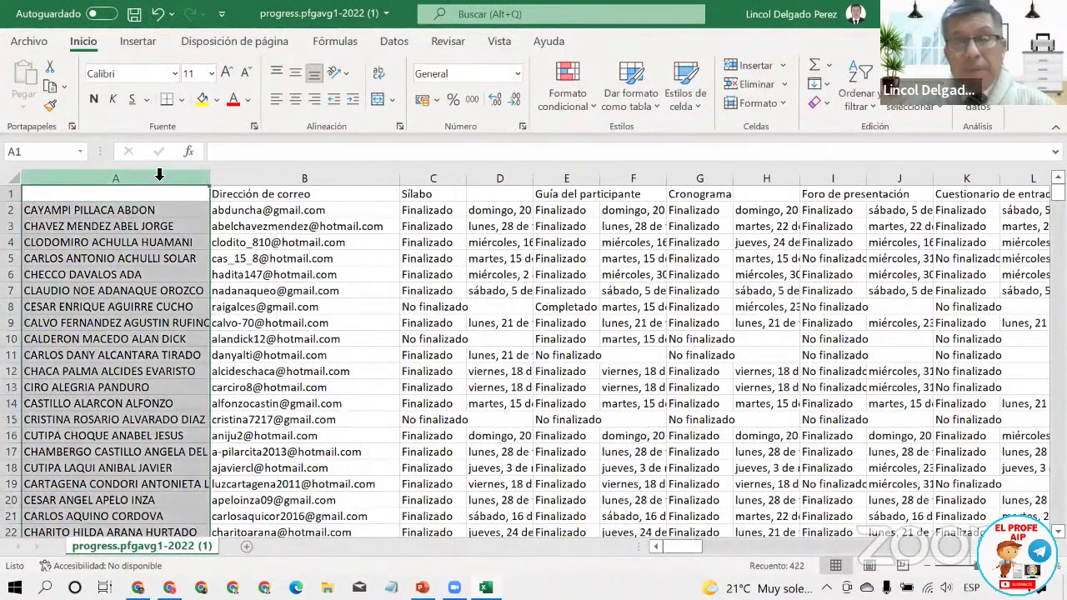
left_click(263, 182)
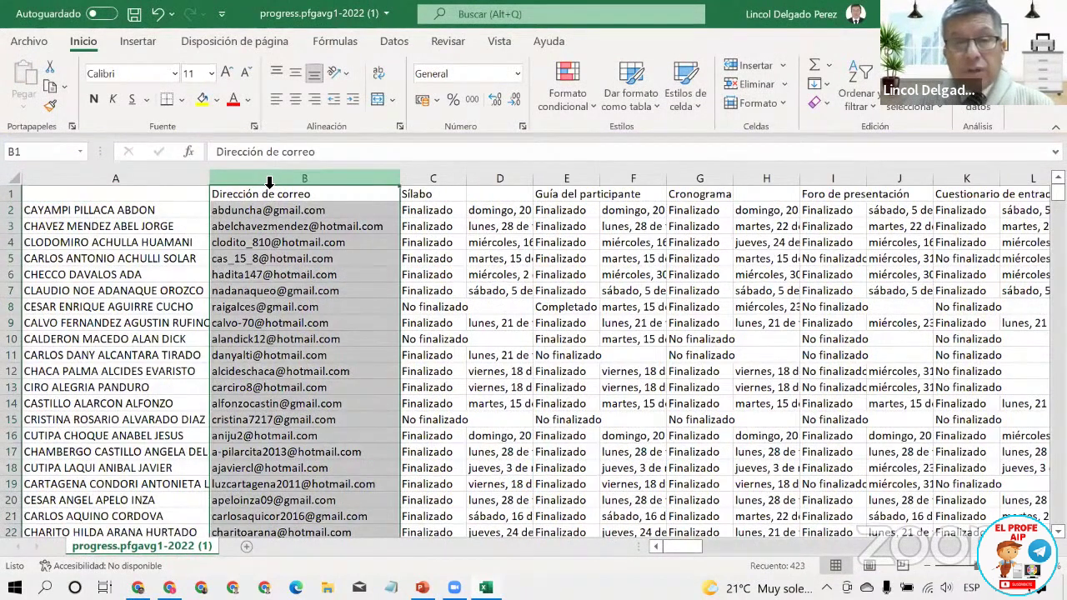
Step: Narrow columns A and B, and select the Sílabo heading and its first completion status
left_click_drag(361, 178, 73, 179)
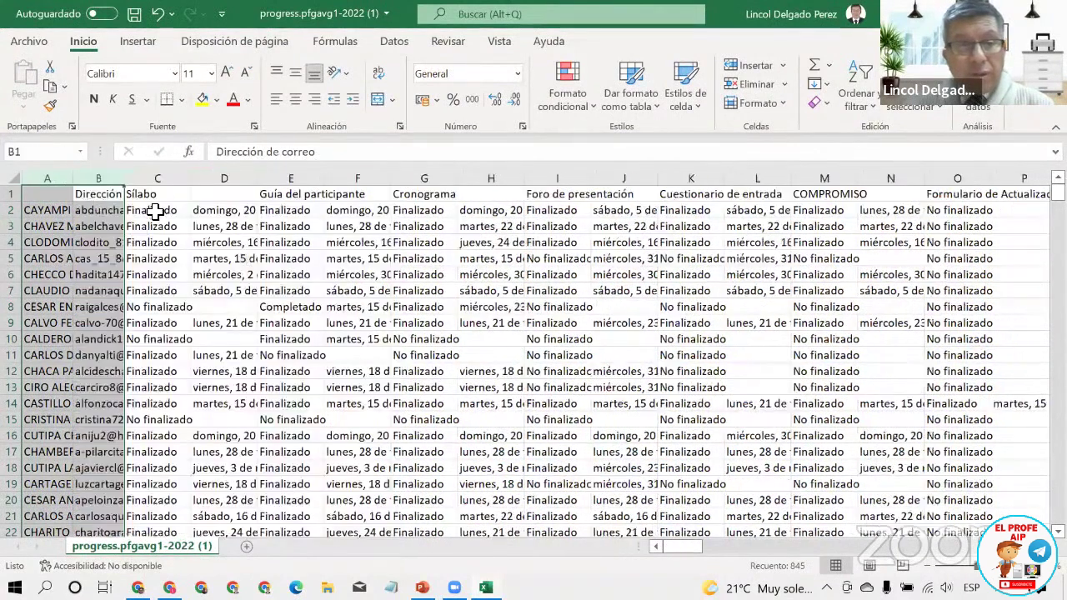
left_click(160, 192)
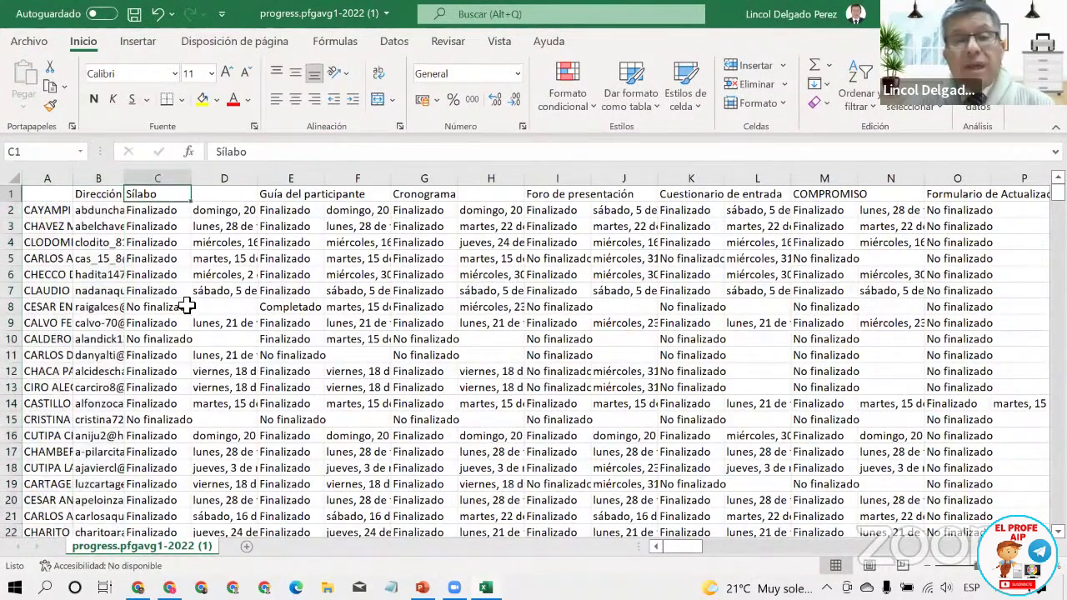
left_click_drag(169, 195, 173, 364)
left_click(167, 216)
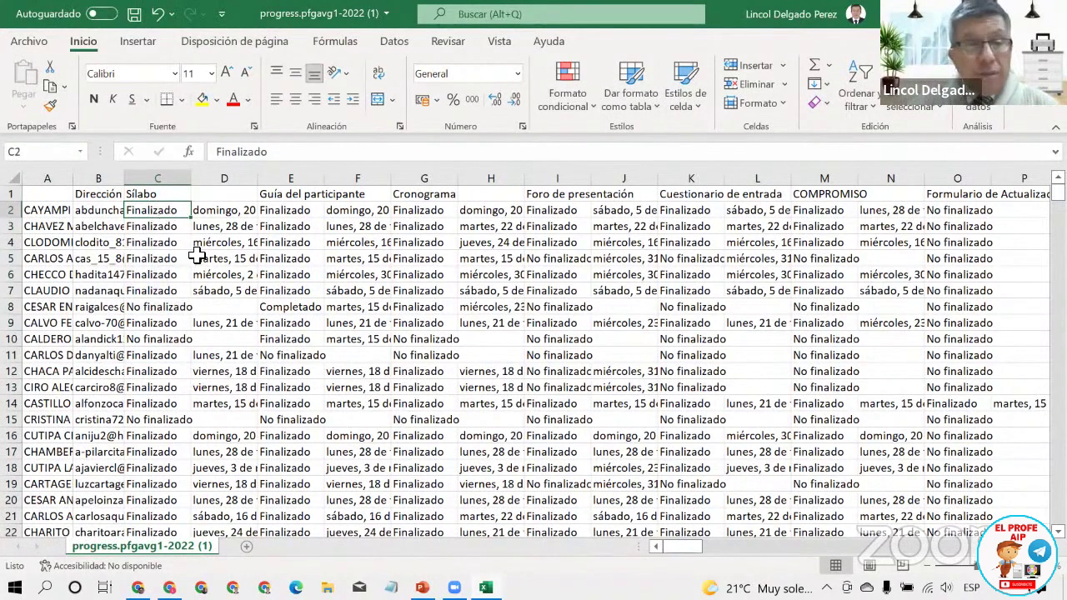
scroll(196, 256, "up", 3)
scroll(248, 266, "left", 1)
scroll(247, 267, "up", 1)
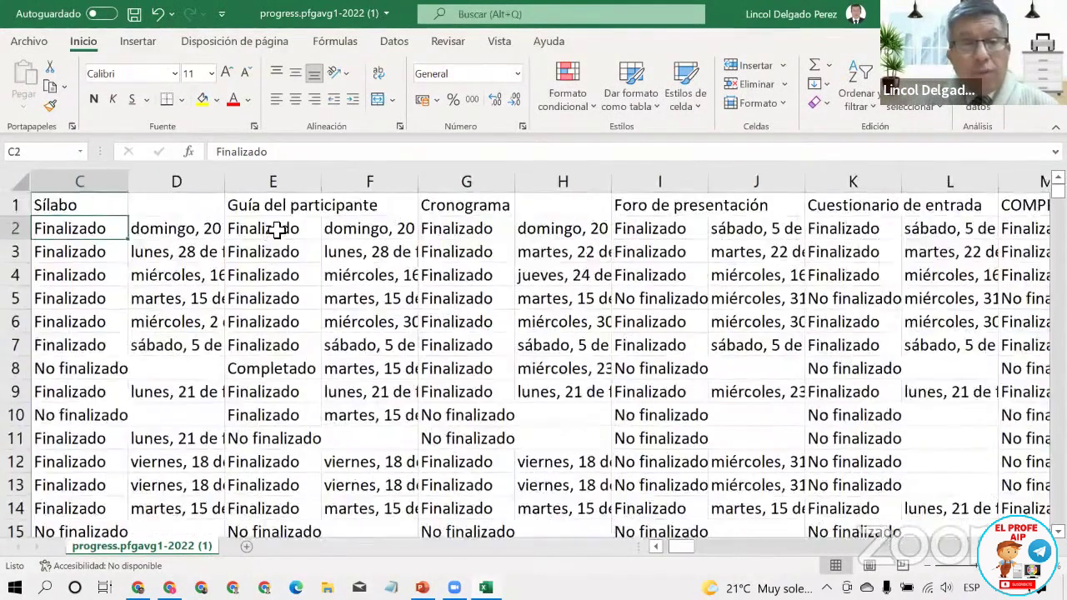
Step: Select the completion statuses E2:E6 under Guía del participante, and return to the first Sílabo status
key("Right")
key("Right")
key("shift+Down")
key("shift+Down")
key("shift+Down")
key("shift+Down")
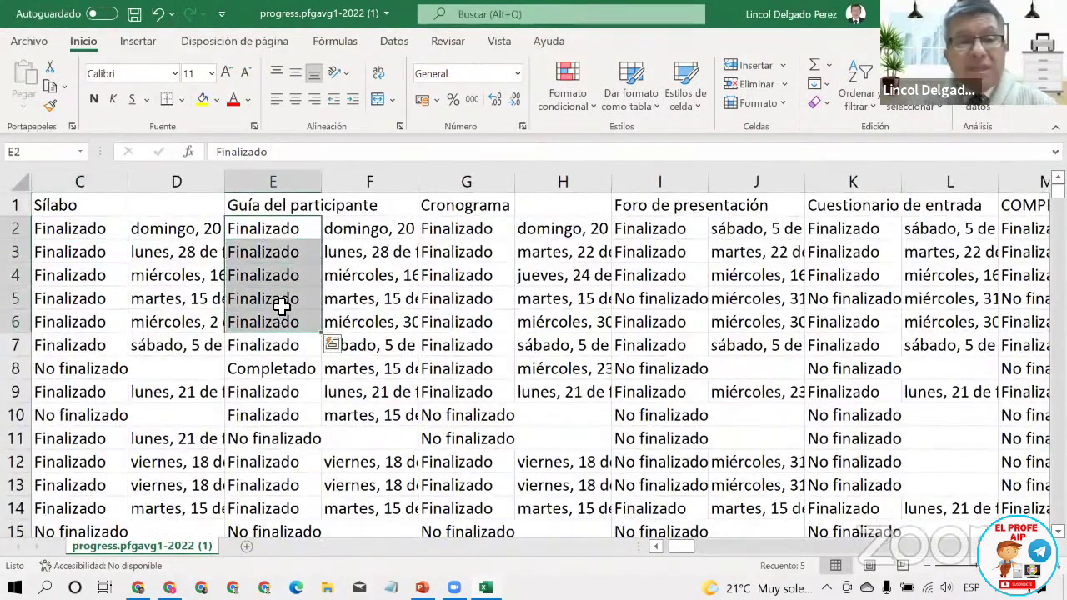
key("Left")
key("Left")
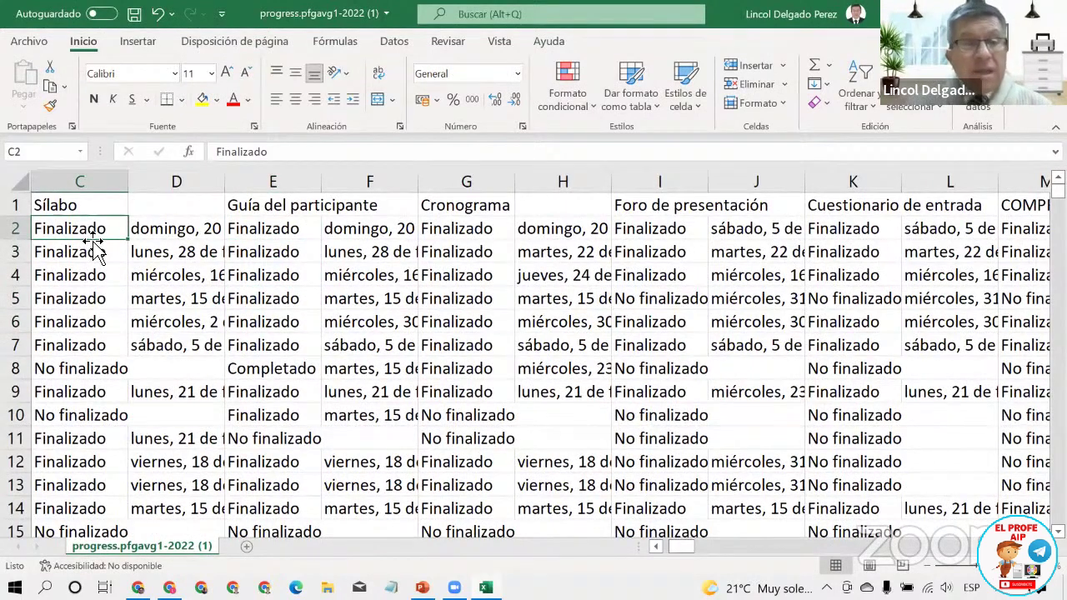
Step: Widen column D to show the Sílabo completion dates and times, and select the status and date in row 3
left_click_drag(88, 208, 90, 224)
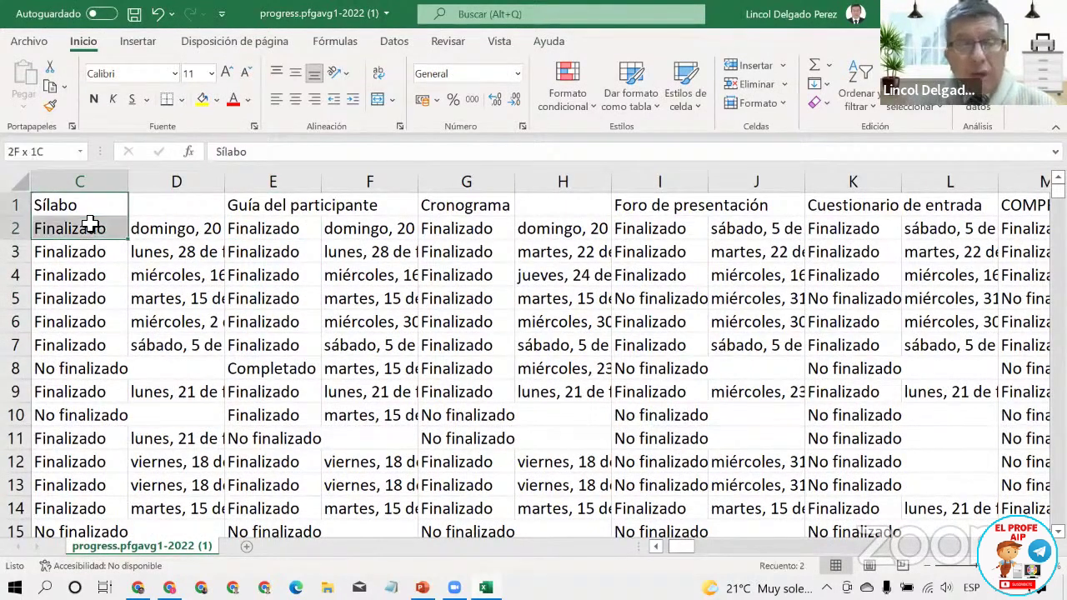
left_click(178, 229)
left_click_drag(225, 182, 402, 183)
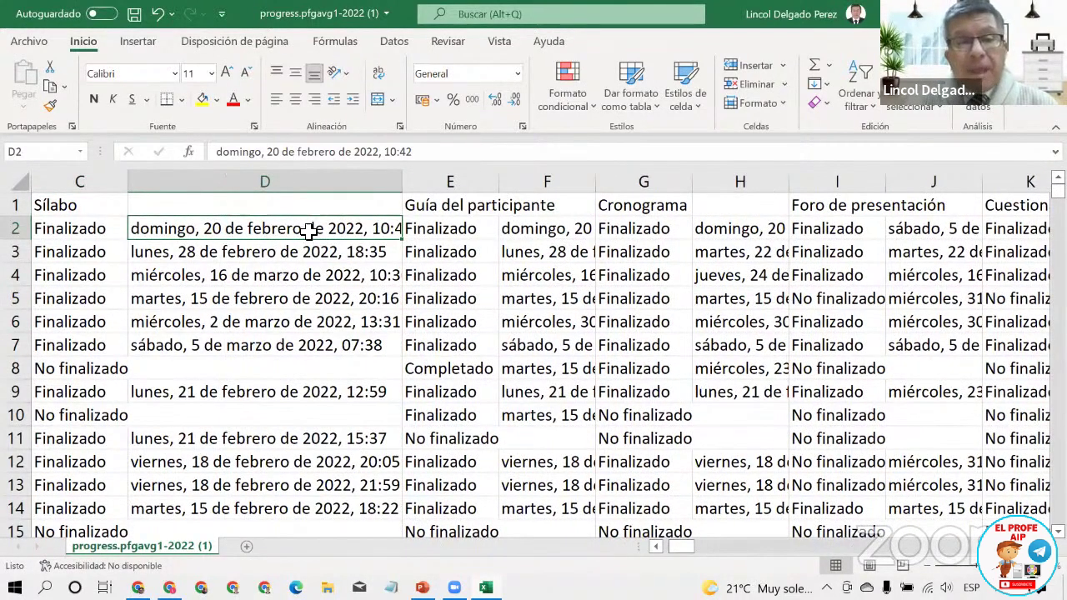
left_click(95, 255)
left_click(150, 260)
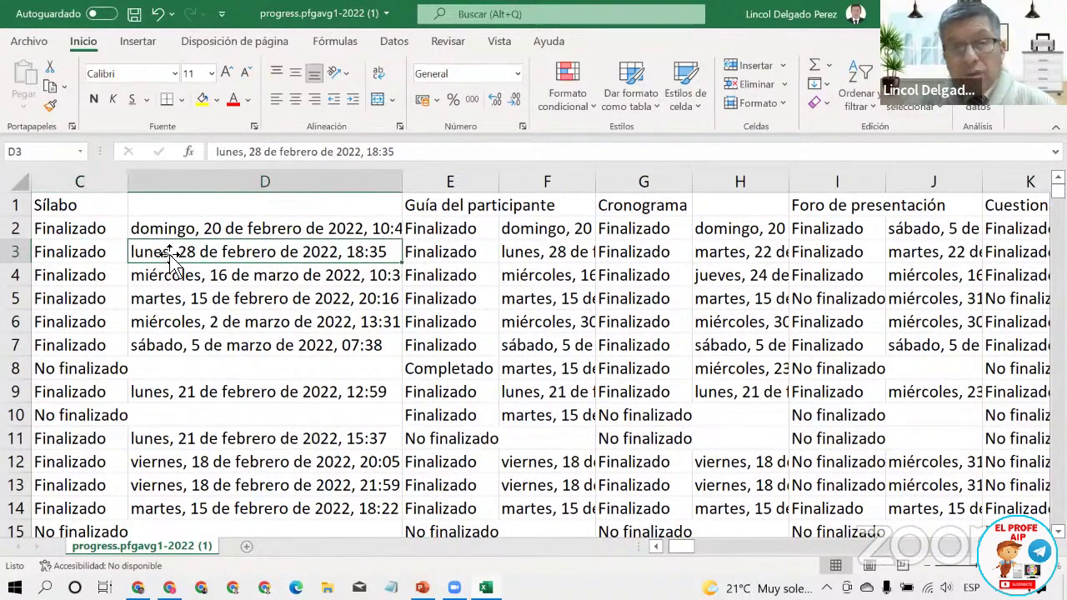
Step: Examine the status and date column pairs from Sílabo and Guía del participante across to Formulario de Actualización de datos
left_click_drag(90, 182, 190, 188)
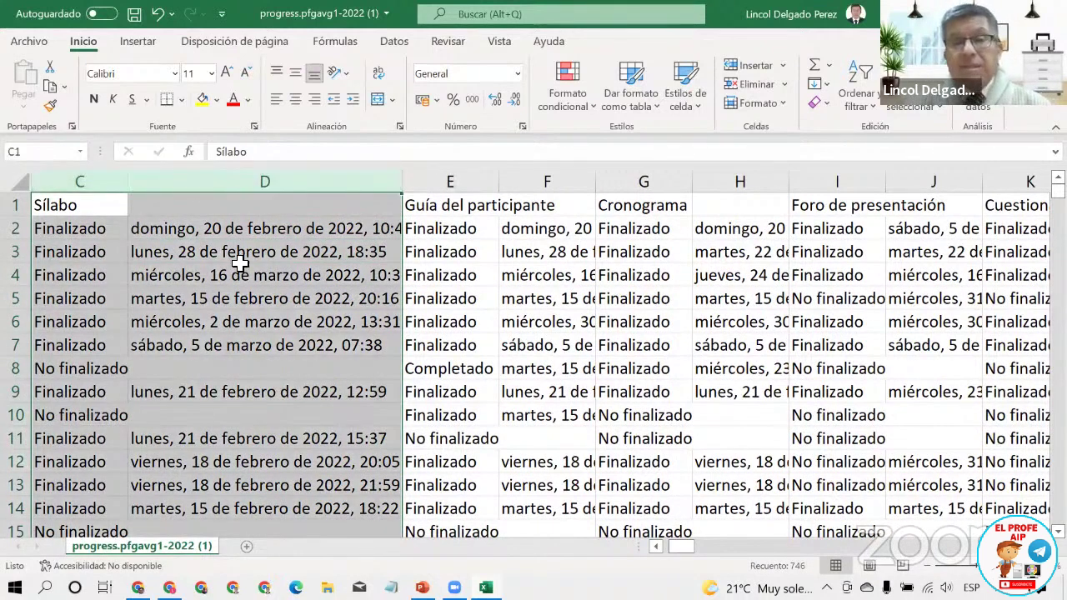
left_click_drag(450, 185, 543, 188)
left_click(638, 210)
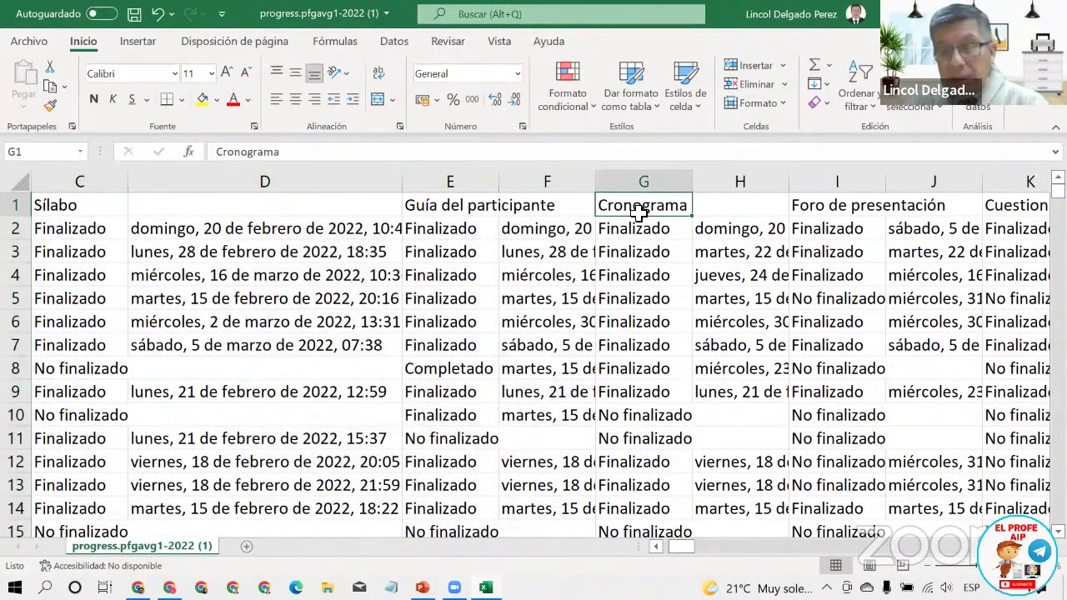
key("Right")
key("Right")
key("Right")
key("Right")
key("Right")
key("Right")
key("Right")
key("Right")
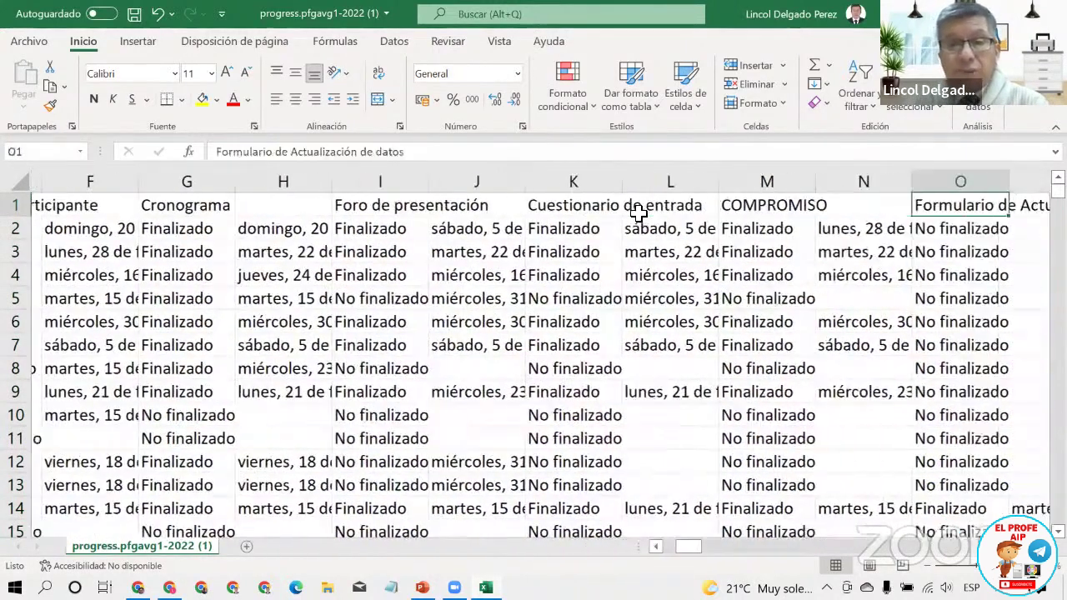
key("Right")
Step: Widen the Cuestionario de entrada columns K and L, and fill both with yellow
left_click_drag(513, 181, 582, 182)
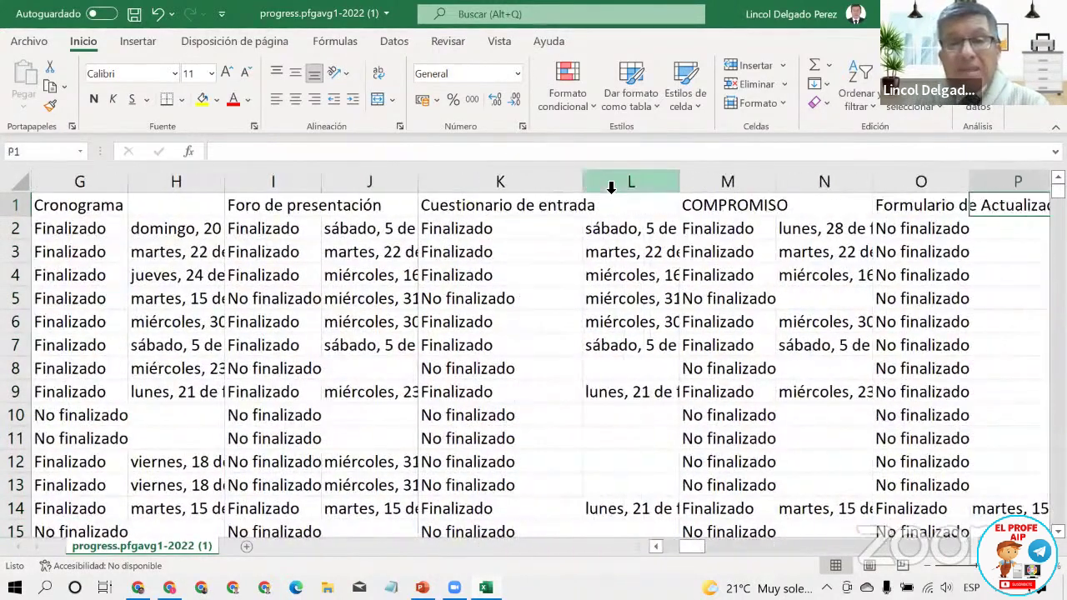
left_click_drag(681, 182, 785, 185)
left_click_drag(490, 182, 610, 180)
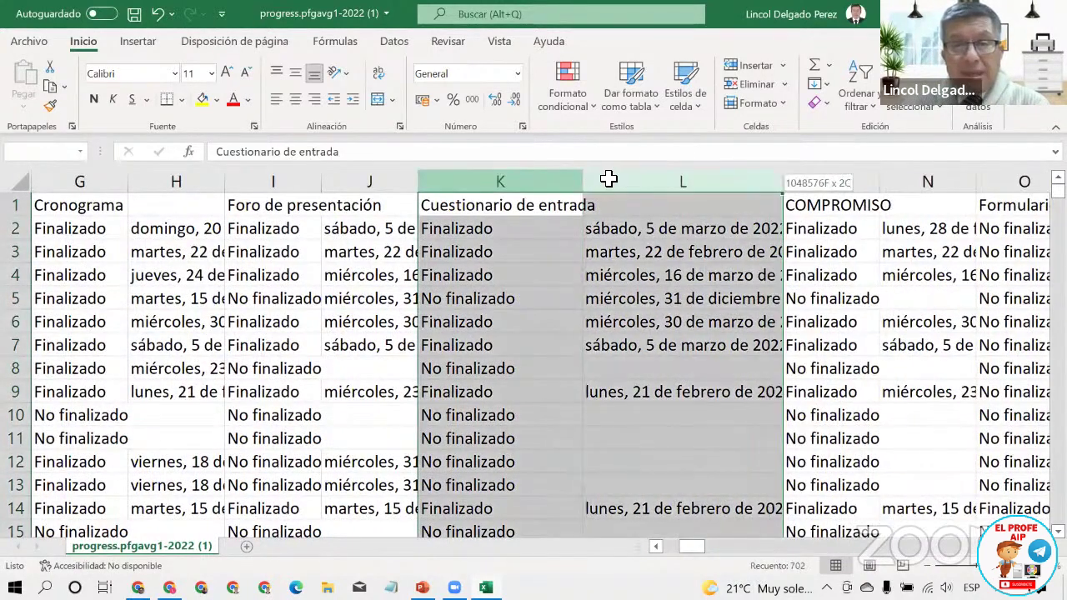
left_click(202, 99)
left_click(515, 258)
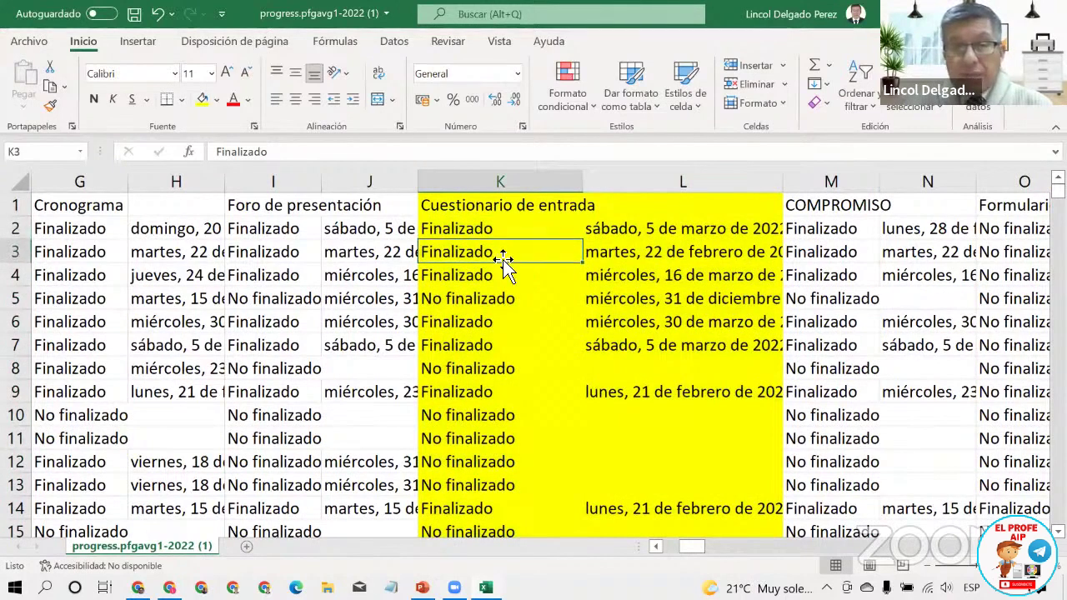
Step: Check the Cuestionario de entrada completion dates, including the blank ones beside No finalizado in rows 8 and 10 to 13
left_click(614, 235)
left_click(611, 251)
left_click(614, 276)
left_click(615, 300)
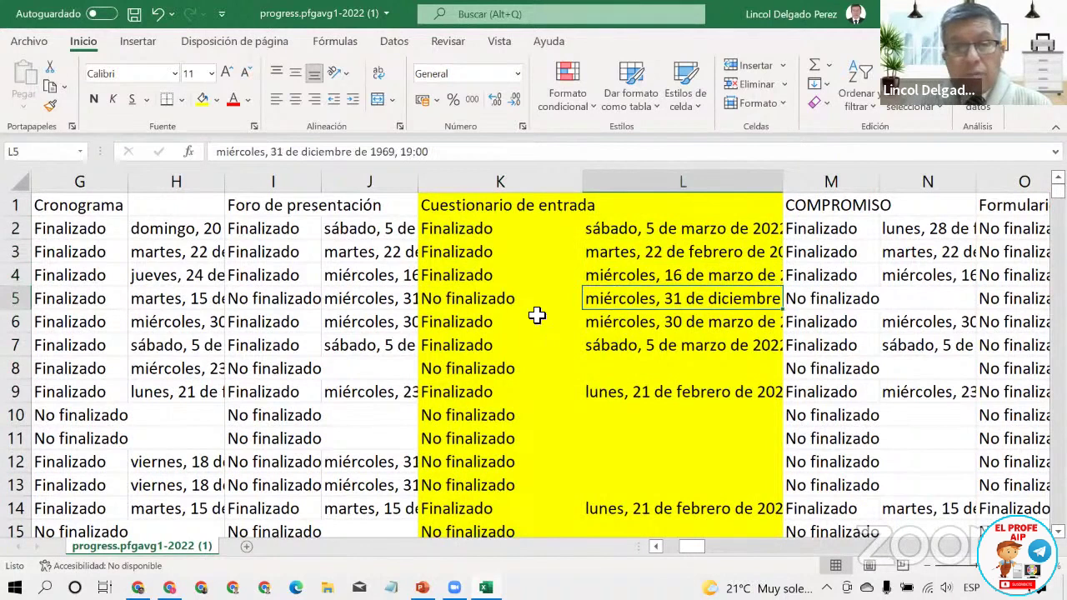
scroll(537, 315, "down", 2)
left_click(460, 231)
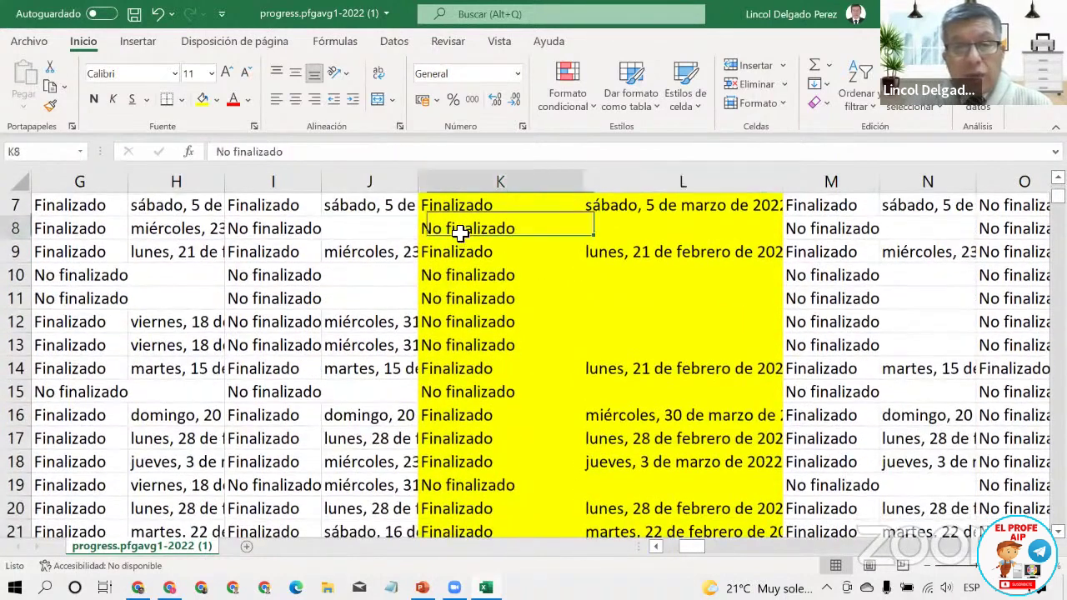
left_click(625, 234)
left_click_drag(628, 275, 624, 336)
scroll(519, 305, "up", 2)
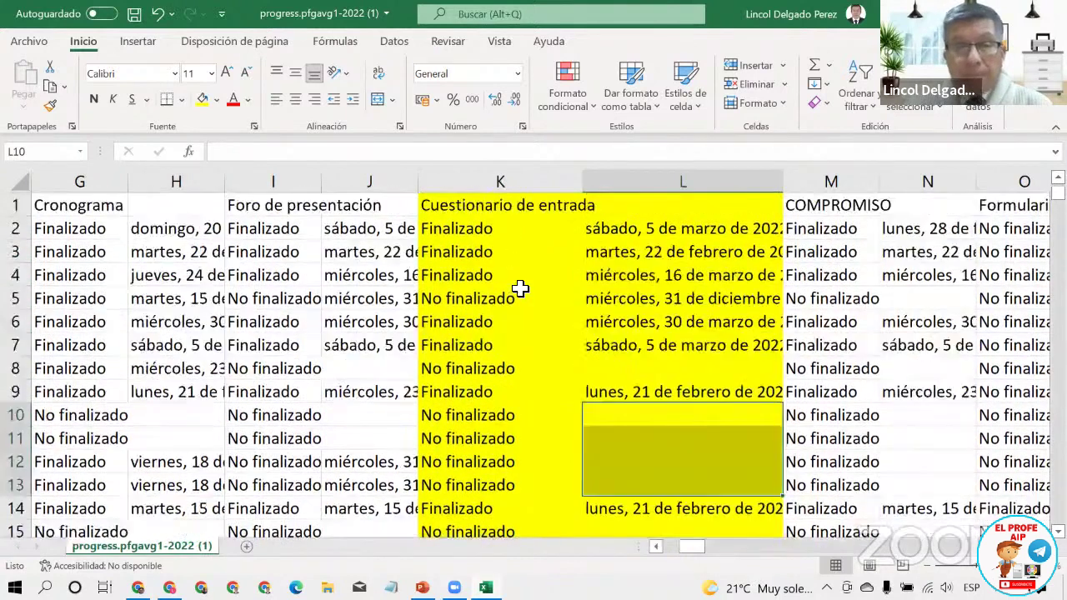
left_click(530, 208)
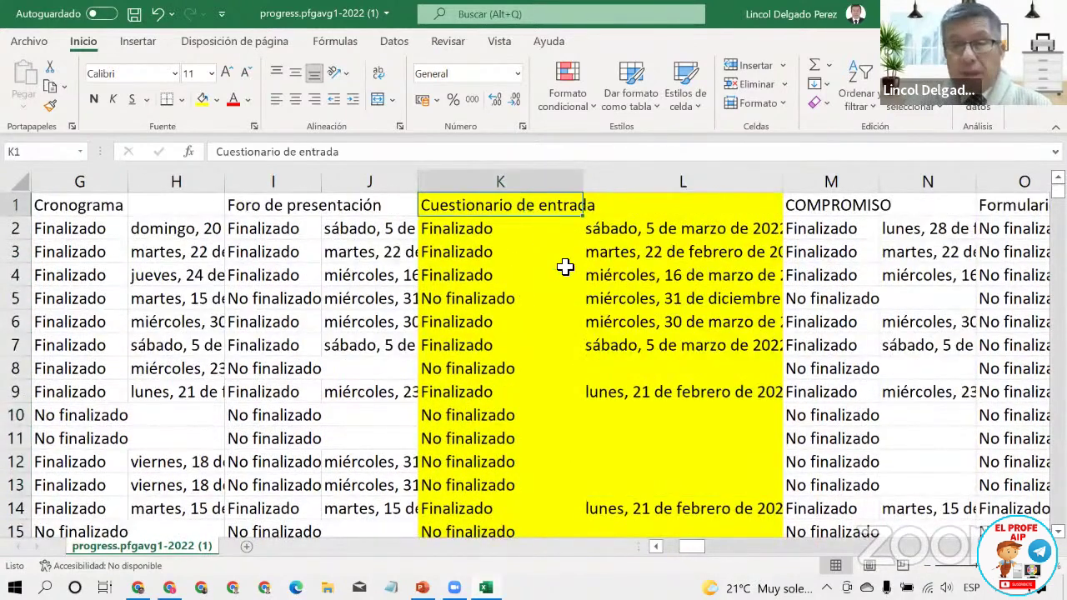
Step: Examine the row 3 activity results from Cuestionario de entrada across to Registro de Asistencia
left_click(645, 261)
key("Right")
key("Right")
key("Right")
key("Right")
key("Right")
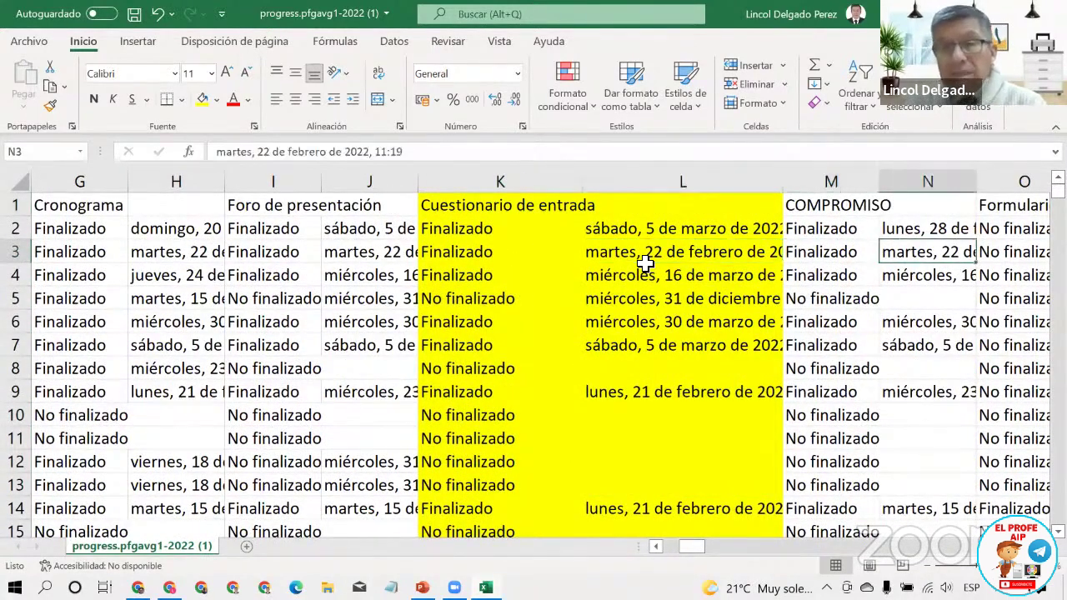
key("Right")
key("Right")
key("Right")
key("Right")
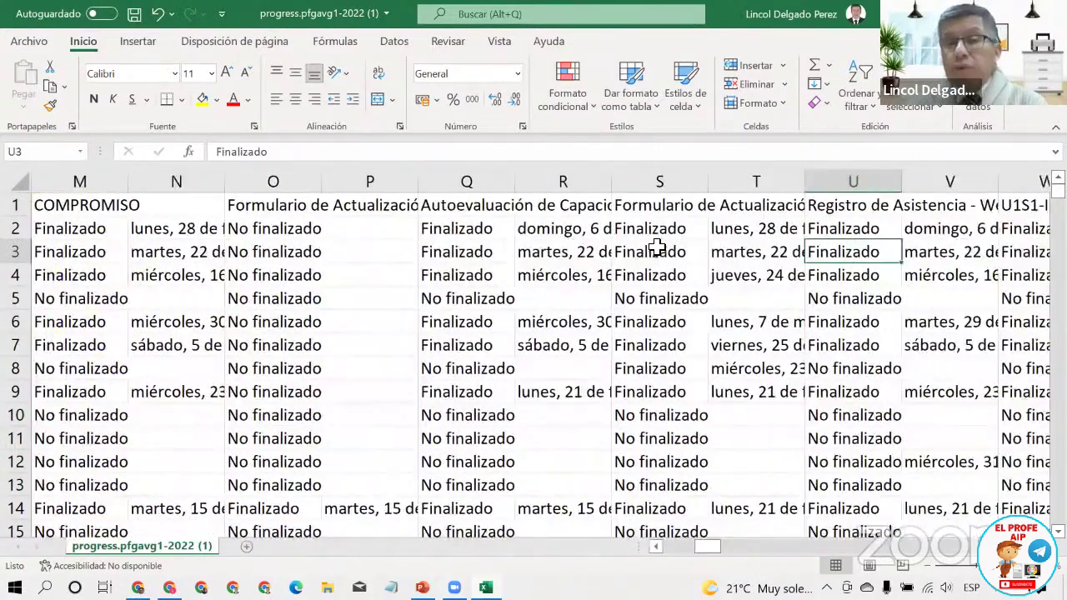
Step: Select the completed COMPROMISO entries M1:N4, and the unfinished entry M5:N5
left_click(204, 298)
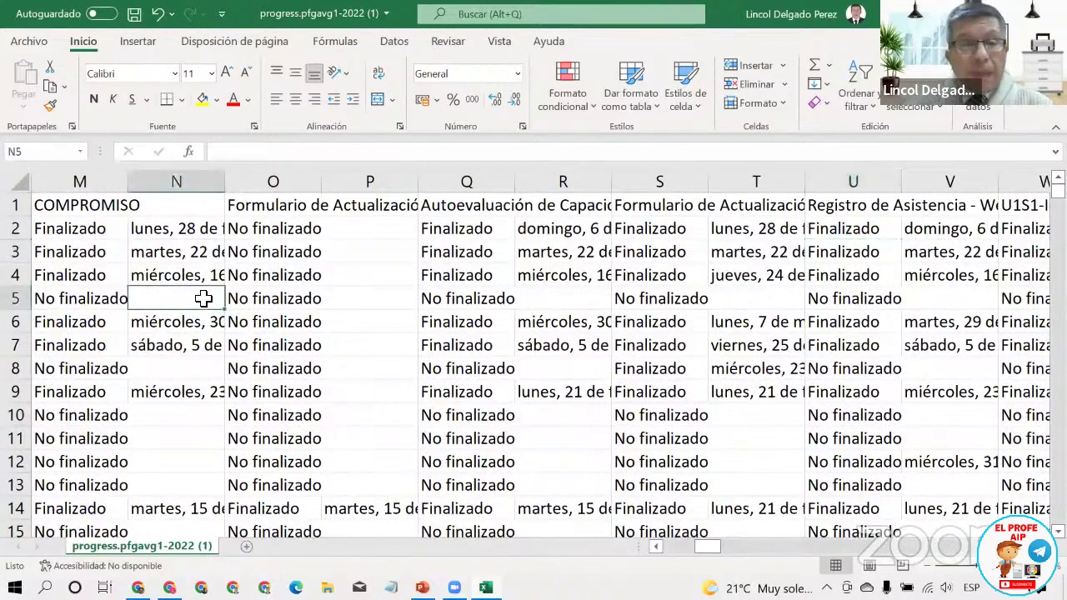
left_click_drag(94, 207, 178, 276)
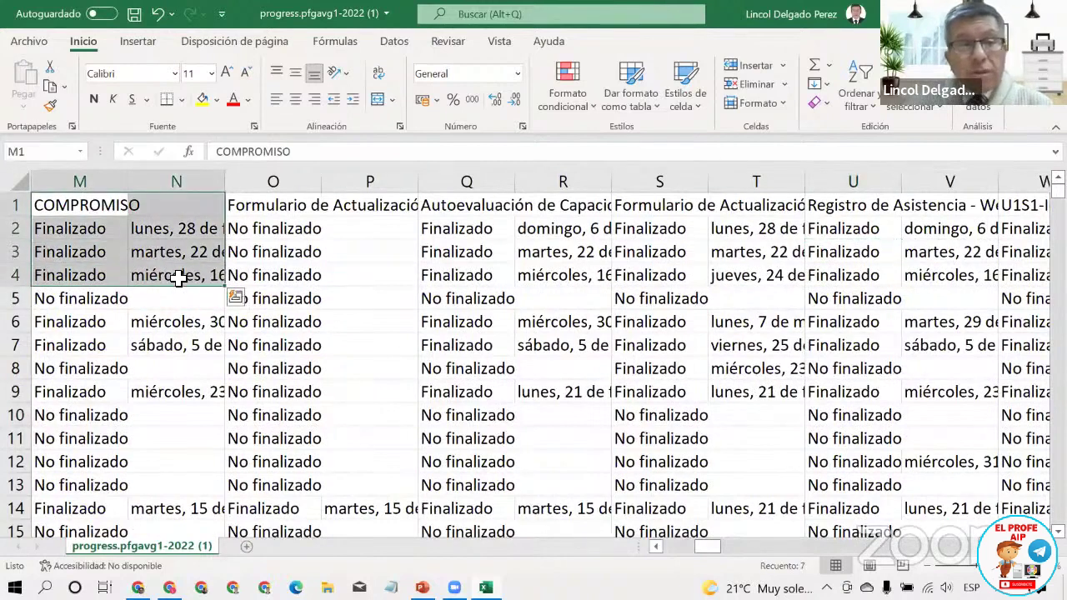
left_click(150, 299)
left_click_drag(65, 301, 158, 291)
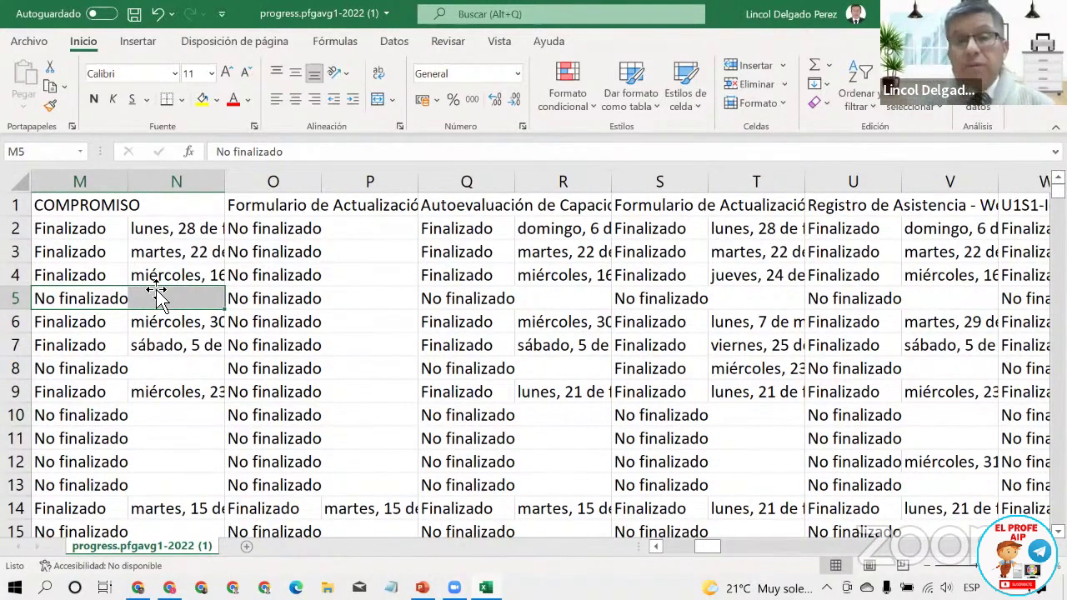
Step: Examine the activity headings in row 1 from Formulario de Actualización across to U1S2-Identifica
left_click(416, 215)
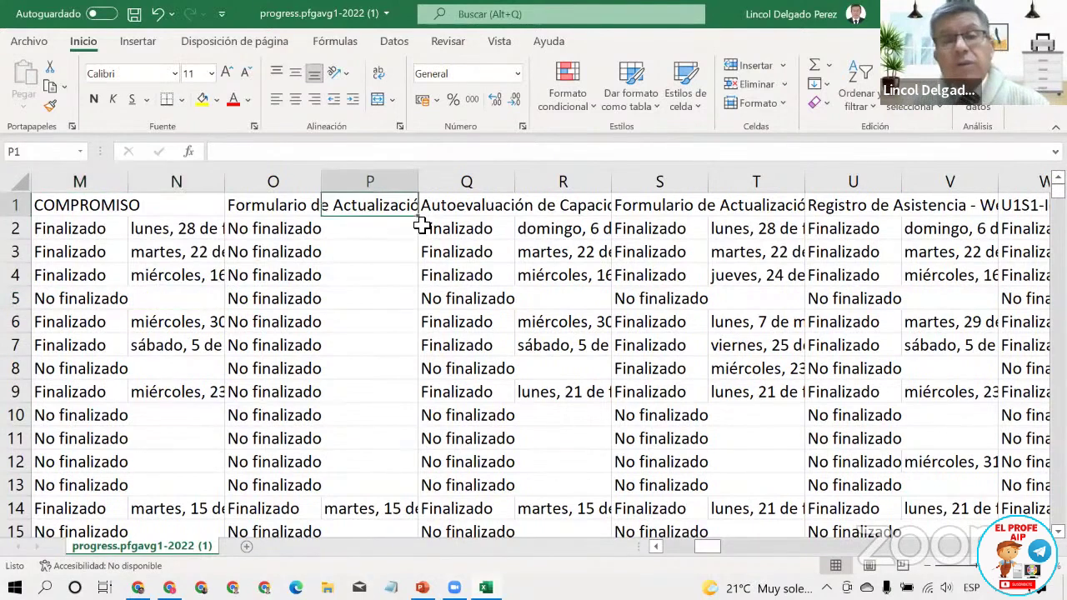
key("Right")
key("Right")
key("Right")
key("Right")
key("Right")
key("Right")
key("Right")
key("Right")
key("Right")
key("Right")
key("Right")
key("Right")
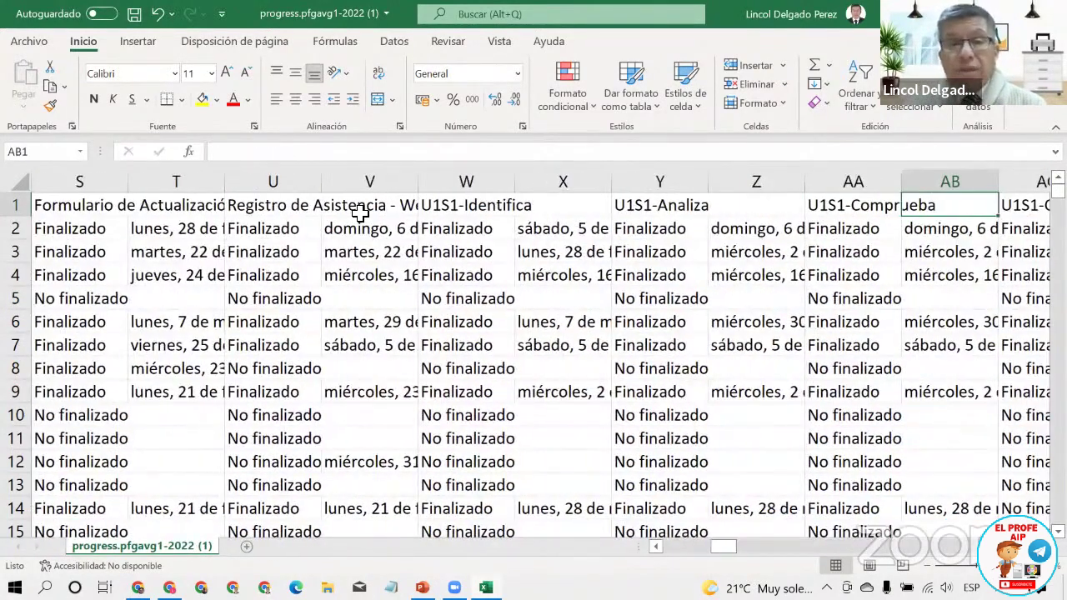
key("Right")
key("Right")
key("Right")
key("Right")
key("Right")
key("Right")
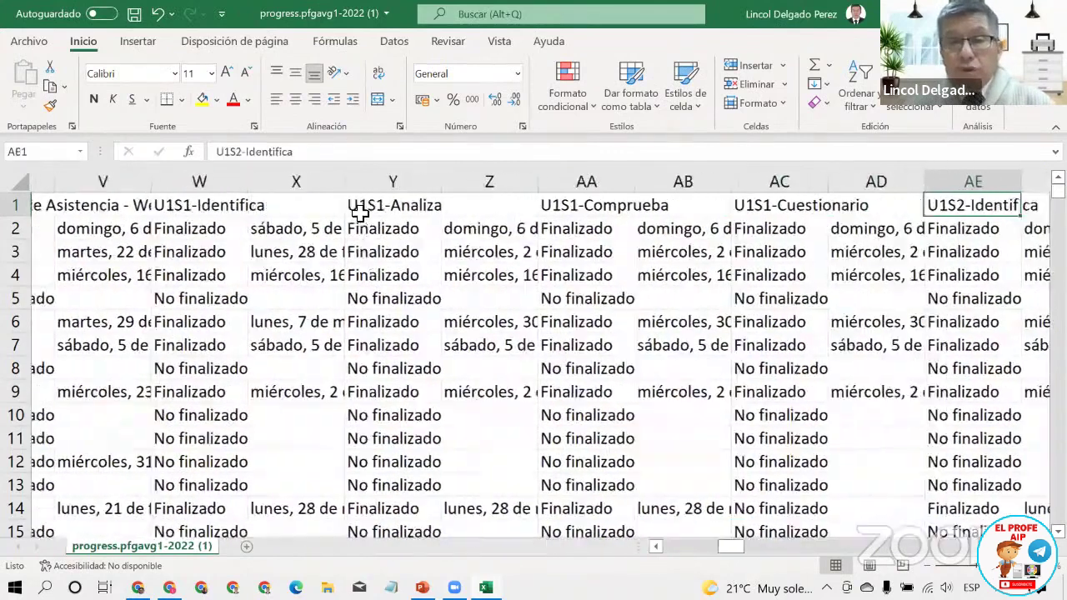
Step: Widen the U1S1-Cuestionario columns AC and AD, and fill both with yellow
left_click_drag(515, 182, 579, 183)
left_click_drag(672, 182, 719, 182)
left_click(514, 185)
left_click_drag(495, 186, 608, 186)
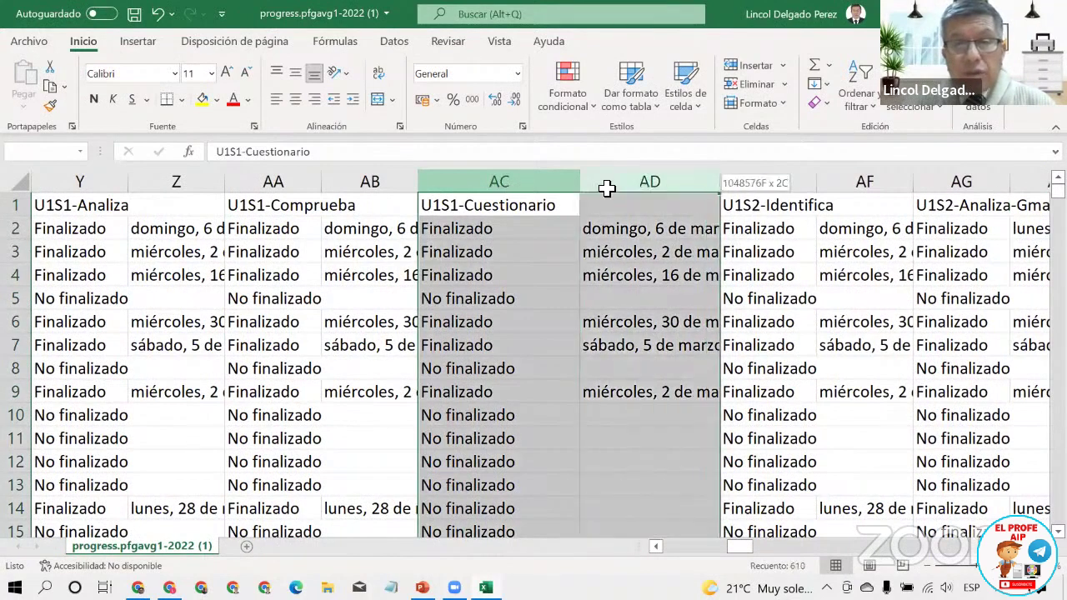
left_click(202, 99)
left_click(437, 233)
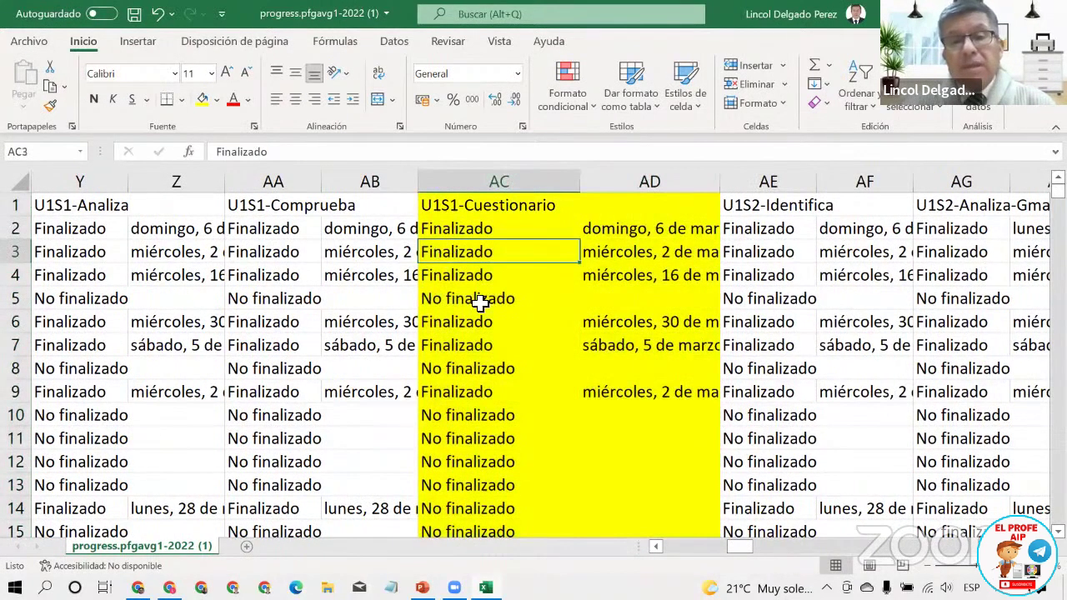
Step: Select the U1S1-Cuestionario statuses and dates in rows 2 to 9, a few rows at a time
left_click_drag(487, 236, 650, 300)
left_click_drag(483, 326, 672, 345)
left_click_drag(507, 367, 630, 369)
left_click_drag(497, 400, 634, 369)
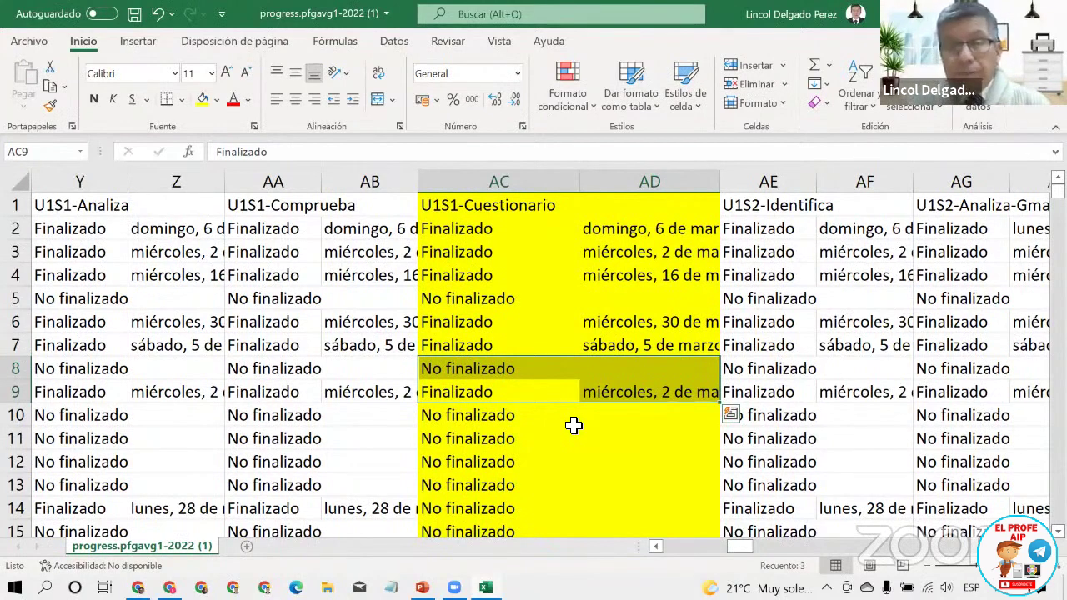
Step: Examine the remaining Unit I headings in row 1, from U1S2-Identifica to Asistencia Taller N° 1
left_click(628, 218)
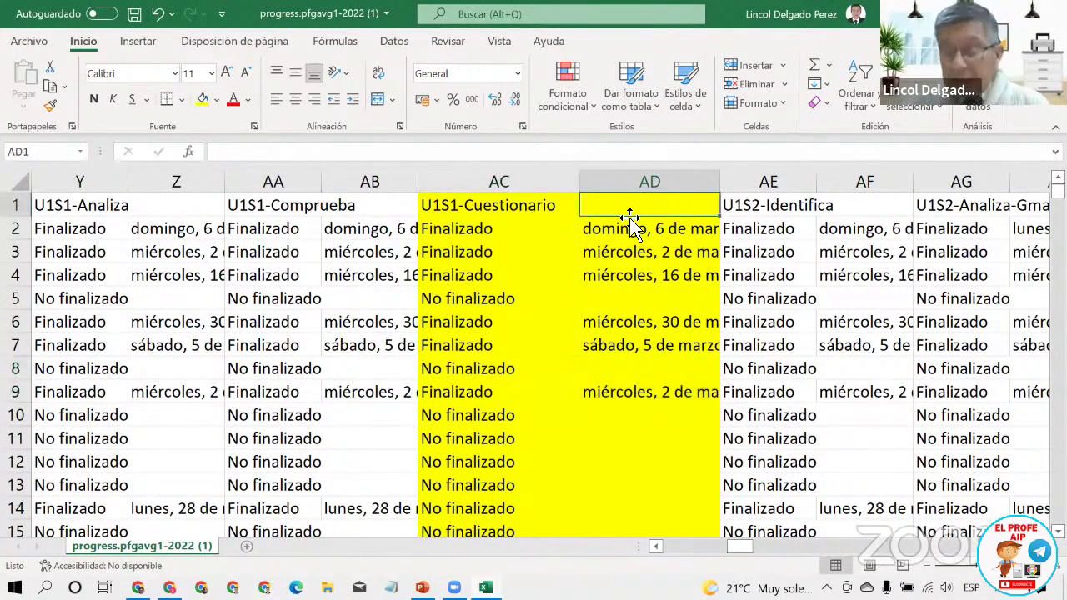
key("Right")
key("Right")
key("Right")
key("Right")
key("Right")
key("Right")
key("Right")
key("Right")
key("Right")
key("Right")
key("Right")
key("Right")
key("Right")
key("Right")
key("Right")
key("Right")
key("Right")
key("Right")
key("Right")
key("Right")
key("Right")
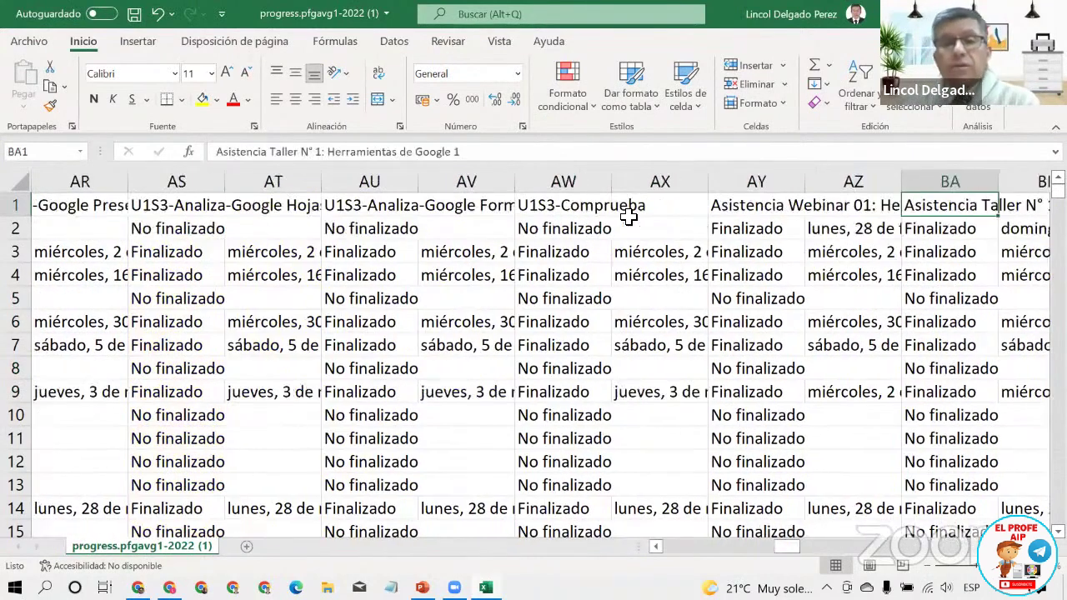
Step: Examine the headings in row 1 from Asistencia Webinar 02 through the Unit II activities to U3S1-comprueba
key("Right")
key("Right")
key("Right")
key("Right")
key("Right")
key("Right")
key("Right")
key("Right")
key("Right")
key("Right")
key("Right")
key("Right")
key("Right")
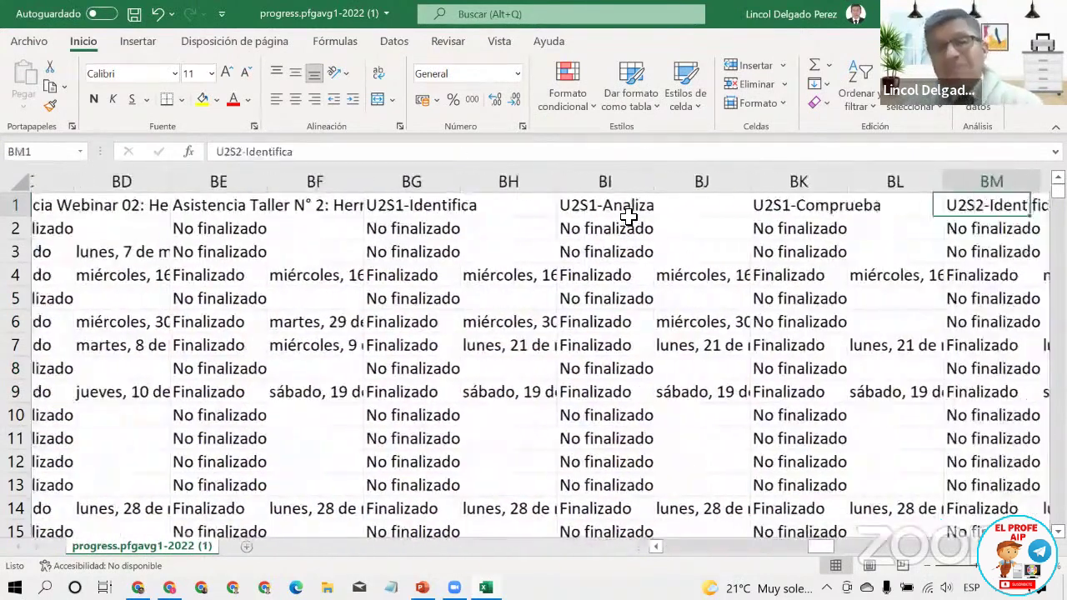
key("Right")
key("Right")
key("Right")
key("Right")
key("Right")
key("Right")
key("Right")
key("Right")
key("Right")
key("Right")
key("Right")
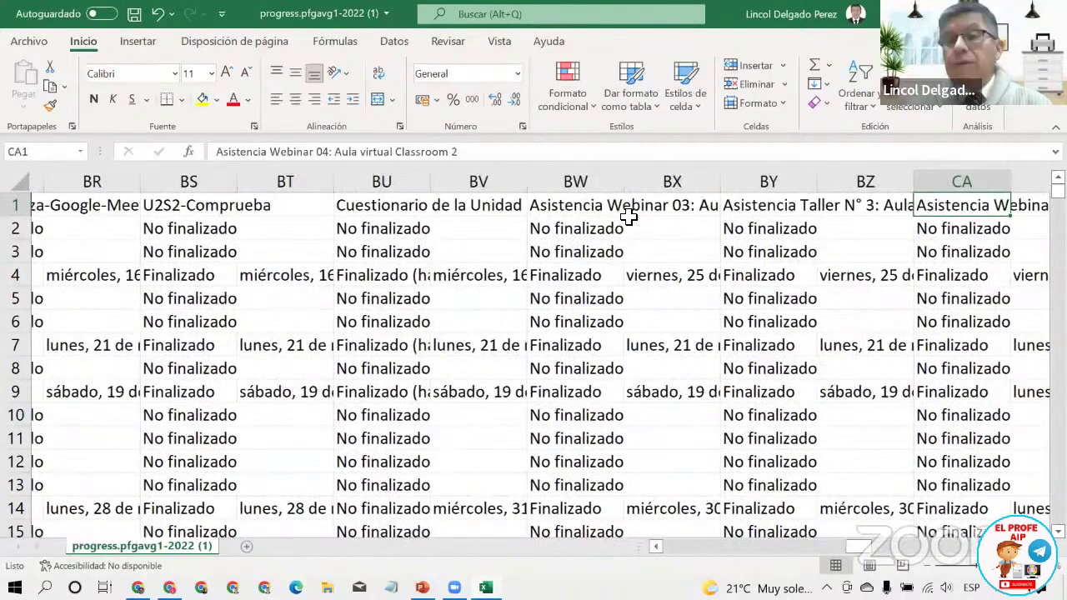
key("Right")
key("Right")
key("Right")
key("Right")
key("Right")
key("Right")
key("Right")
key("Right")
key("Right")
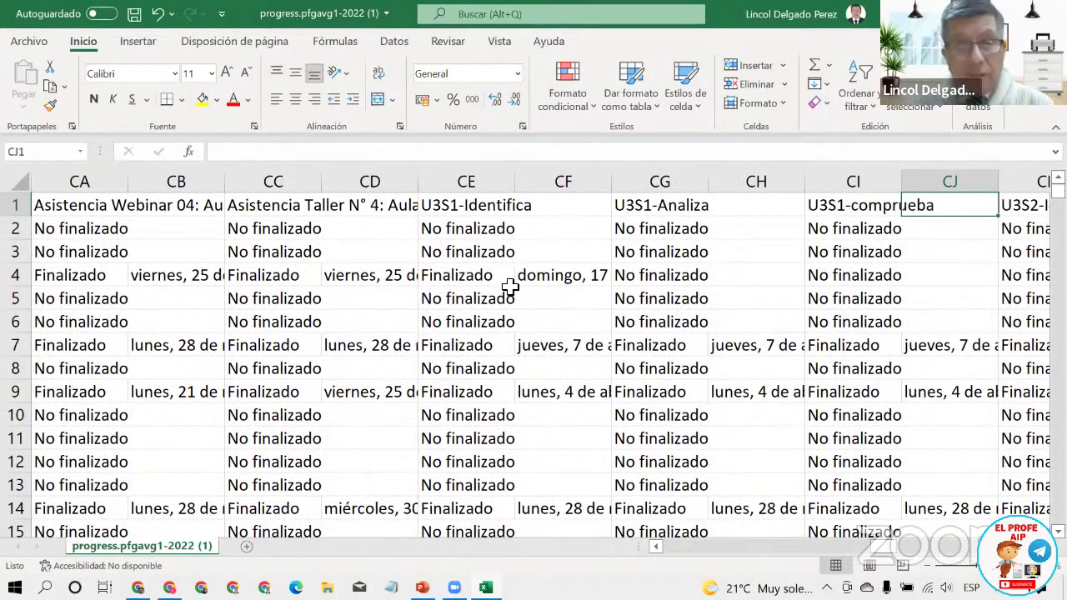
Step: Switch to Chrome, open the PFGAVG1-2022 course page from the completion report and find its Administración block
key("alt+Tab")
scroll(152, 288, "up", 10)
scroll(157, 288, "up", 8)
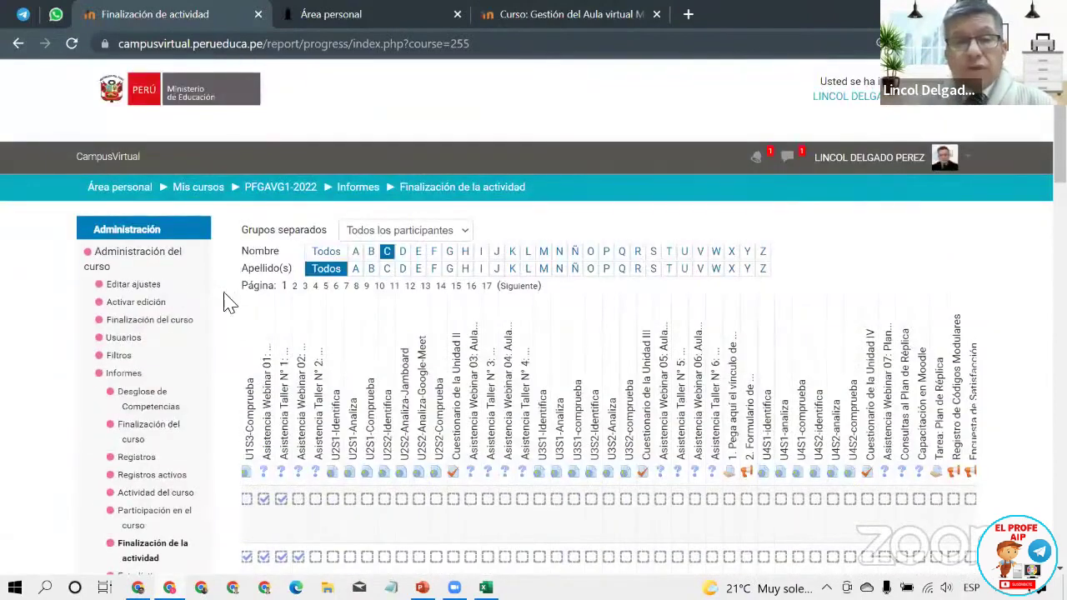
scroll(237, 284, "up", 1)
left_click(275, 203)
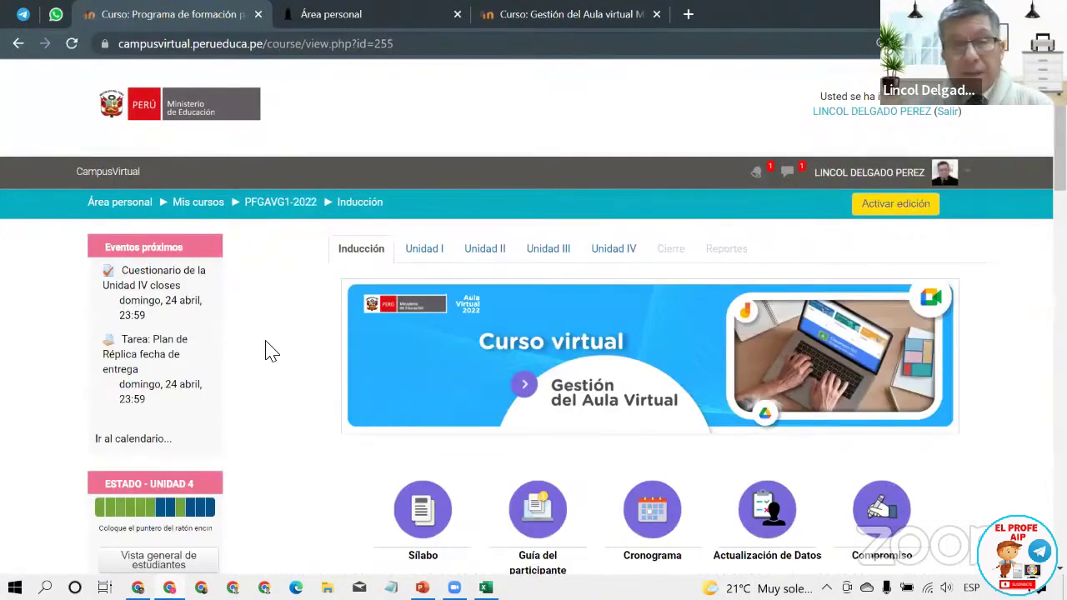
scroll(269, 359, "down", 4)
scroll(270, 359, "down", 10)
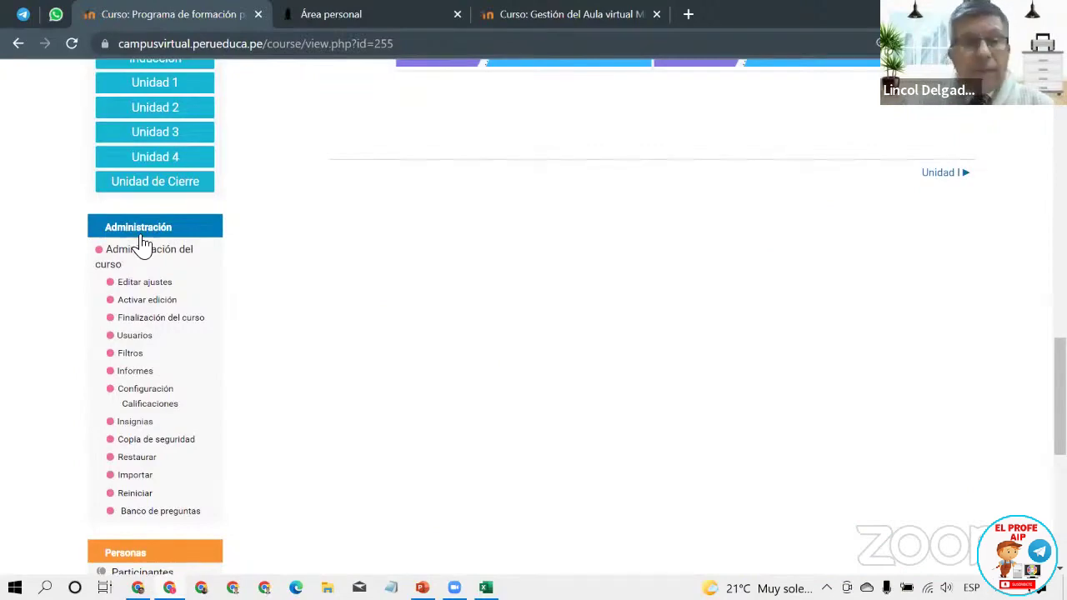
Step: Capture the Administración block on screen, frame the Informes entry with a red rectangle, and close the capture
key("Print")
mouse_move(58, 223)
left_mouse_down()
mouse_move(416, 519)
mouse_move(608, 519)
mouse_move(618, 551)
left_mouse_up()
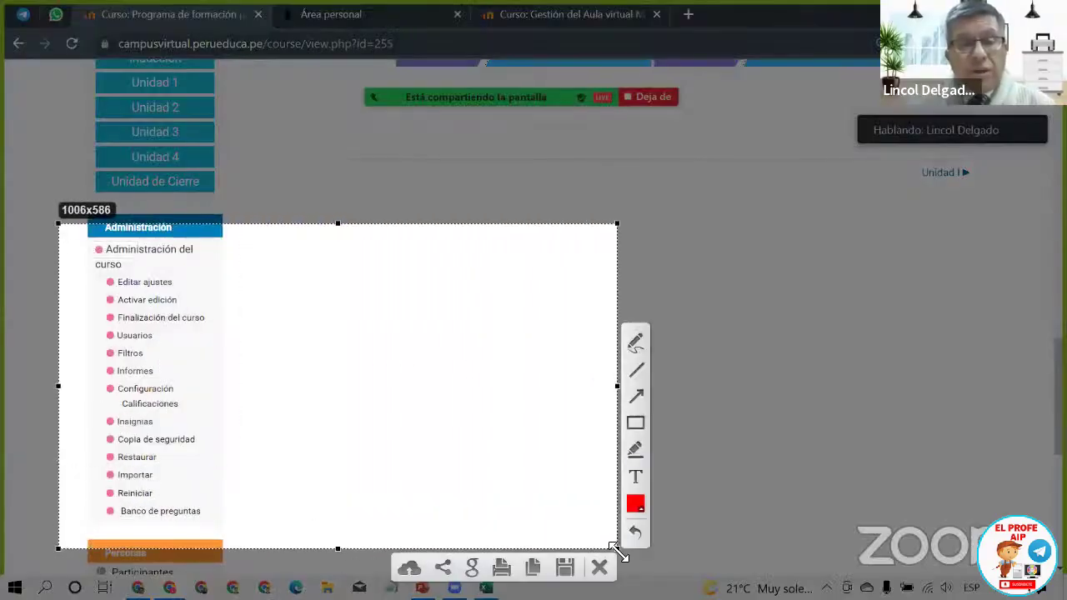
left_click(636, 425)
left_click_drag(86, 360, 194, 387)
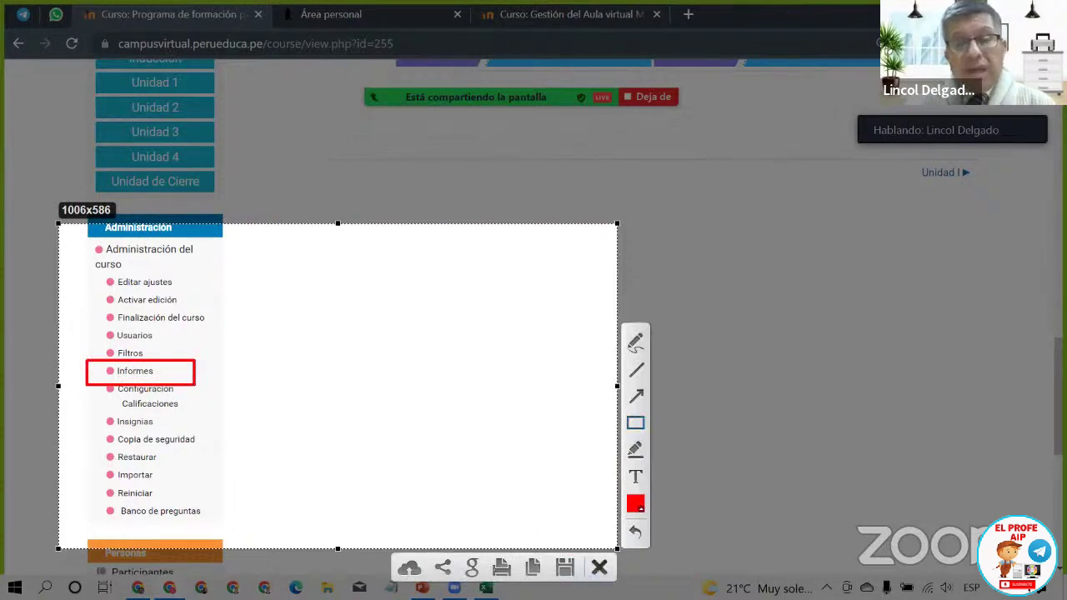
left_click(533, 568)
Step: Expand Informes and point a red arrow at Finalización de la actividad in a temporary screen capture
left_click(144, 371)
scroll(325, 399, "down", 2)
key("Print")
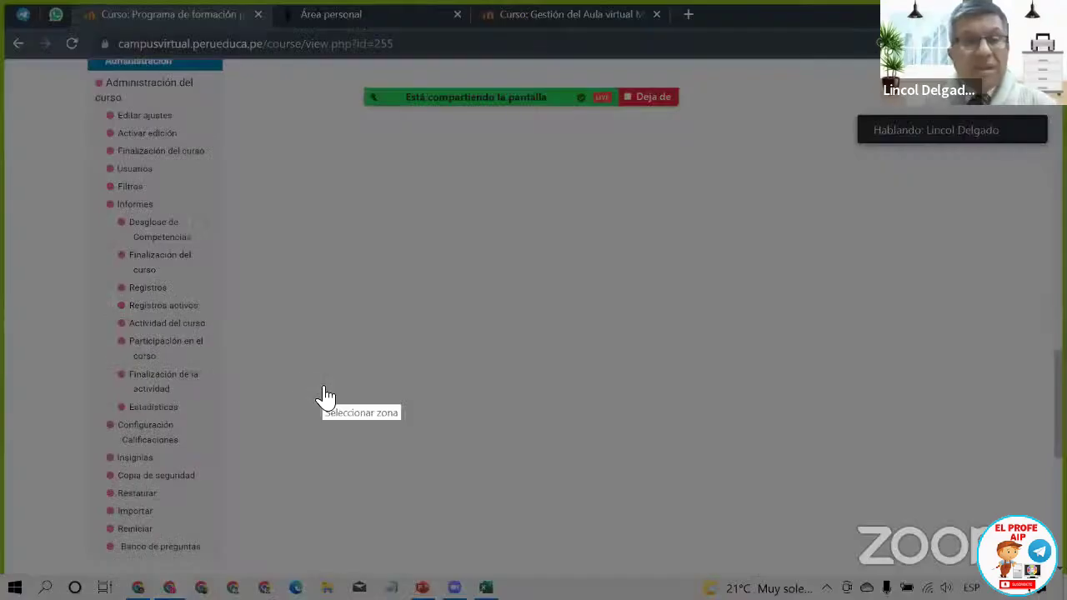
left_click_drag(86, 190, 303, 342)
mouse_move(383, 367)
left_mouse_down()
mouse_move(512, 476)
mouse_move(614, 469)
mouse_move(612, 458)
left_mouse_up()
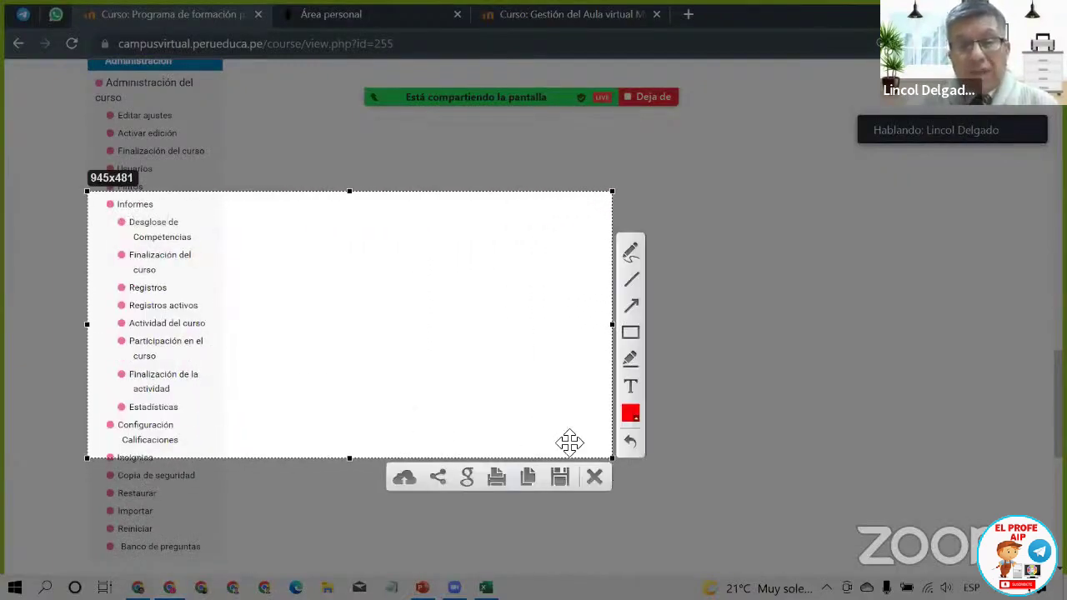
left_click(631, 305)
left_click_drag(368, 403, 192, 385)
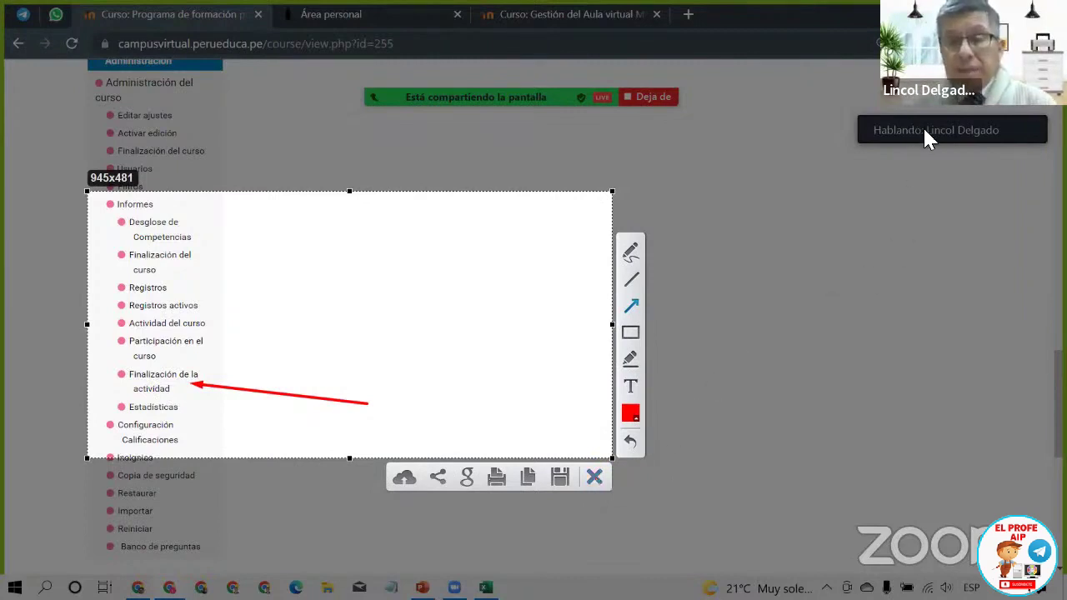
left_click(594, 477)
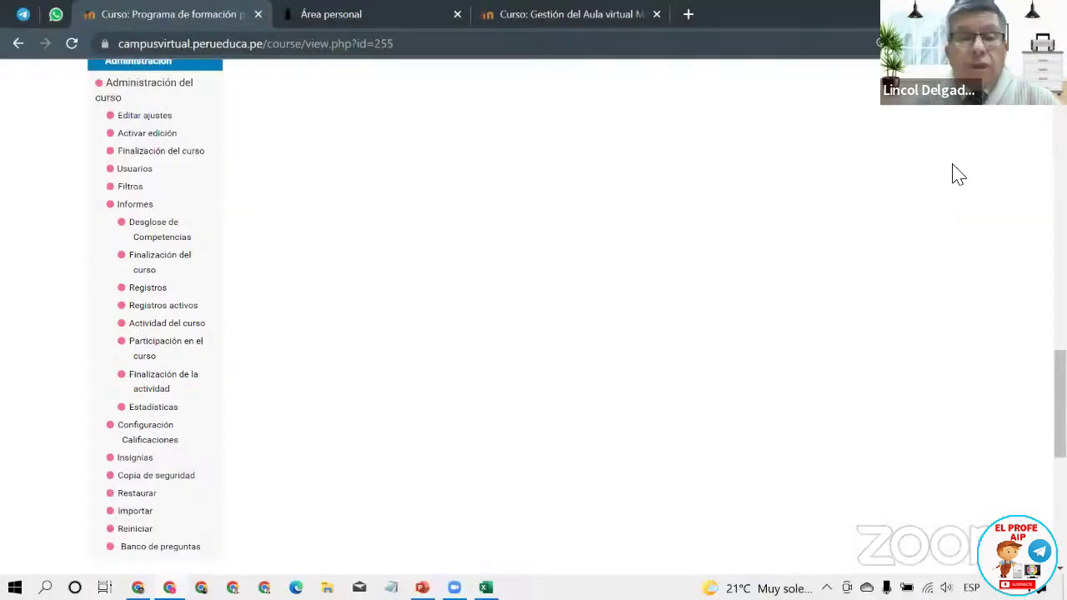
Step: Capture the Personas block on screen, point red arrows at Personas and Participantes, and discard the capture
scroll(240, 267, "up", 1)
scroll(240, 266, "up", 4)
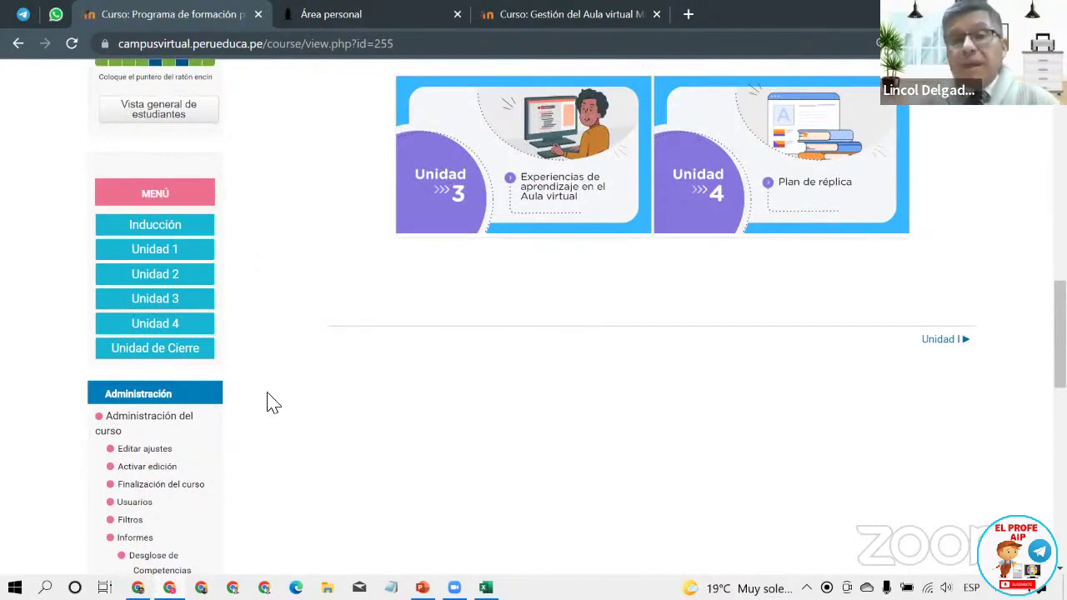
scroll(267, 404, "up", 3)
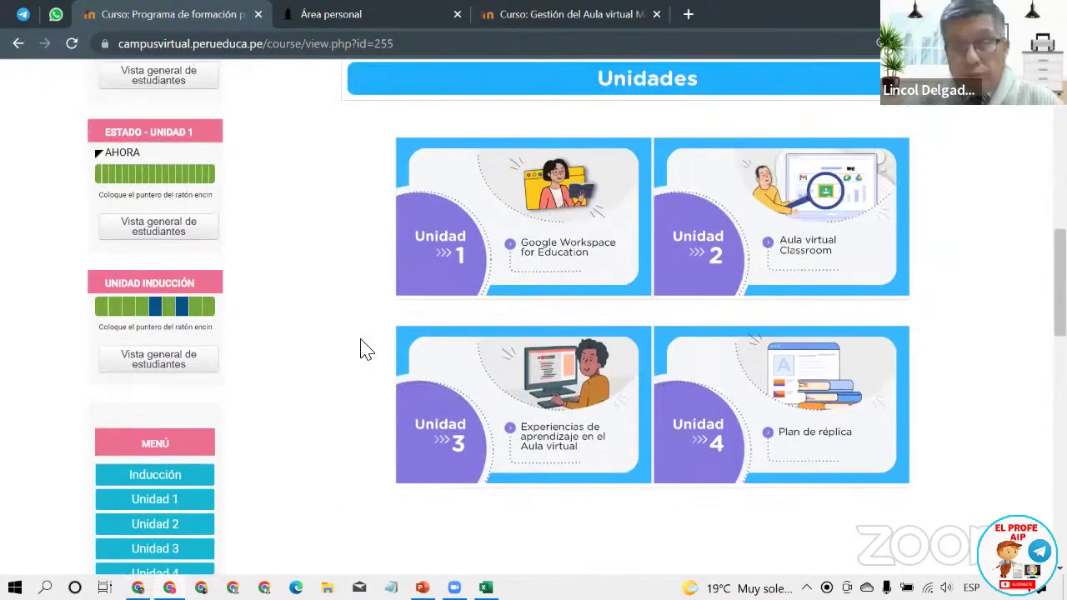
scroll(364, 349, "down", 10)
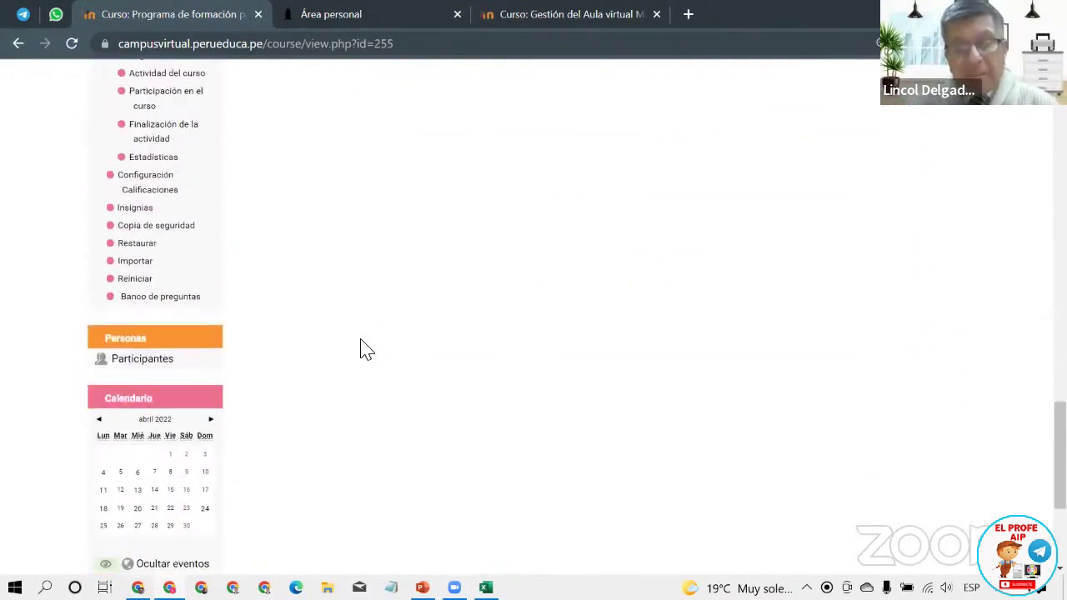
key("Print")
mouse_move(55, 226)
left_mouse_down()
mouse_move(231, 405)
mouse_move(427, 451)
left_mouse_up()
left_click(446, 299)
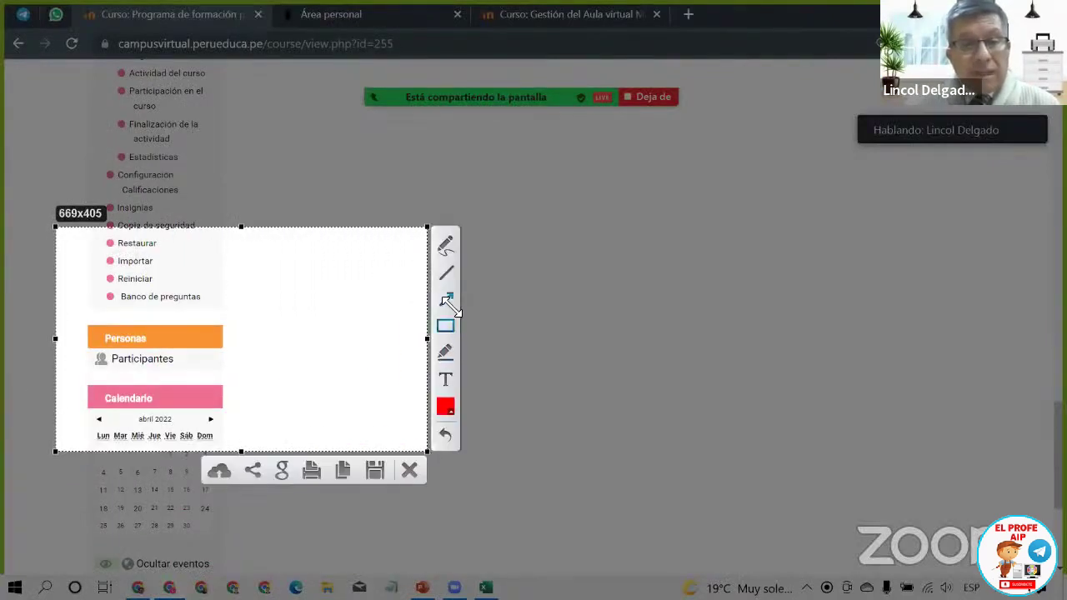
left_click_drag(296, 300, 218, 335)
left_click_drag(286, 362, 182, 358)
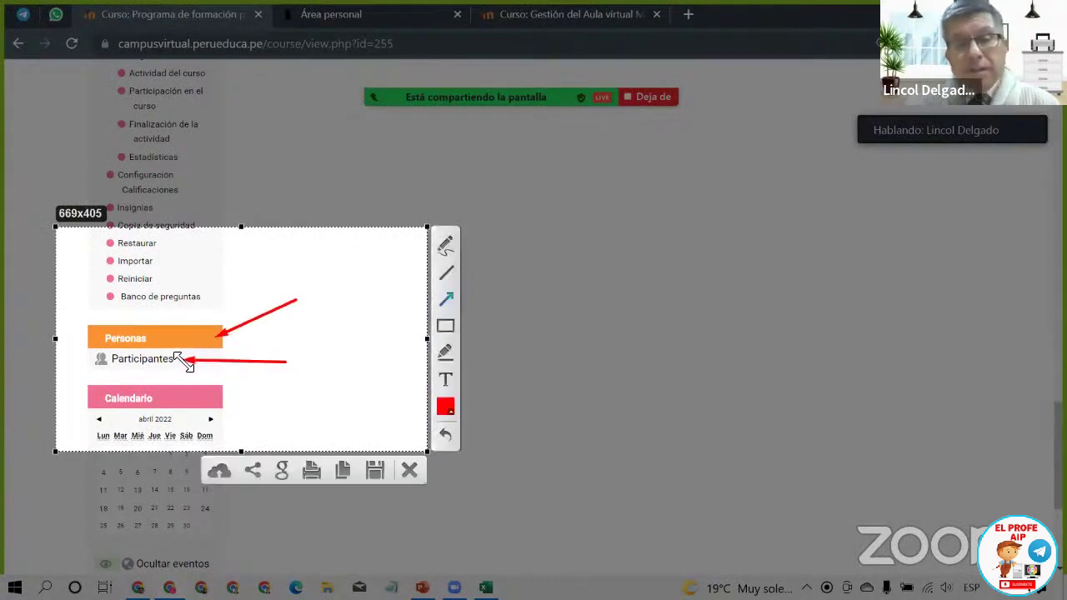
left_click(412, 470)
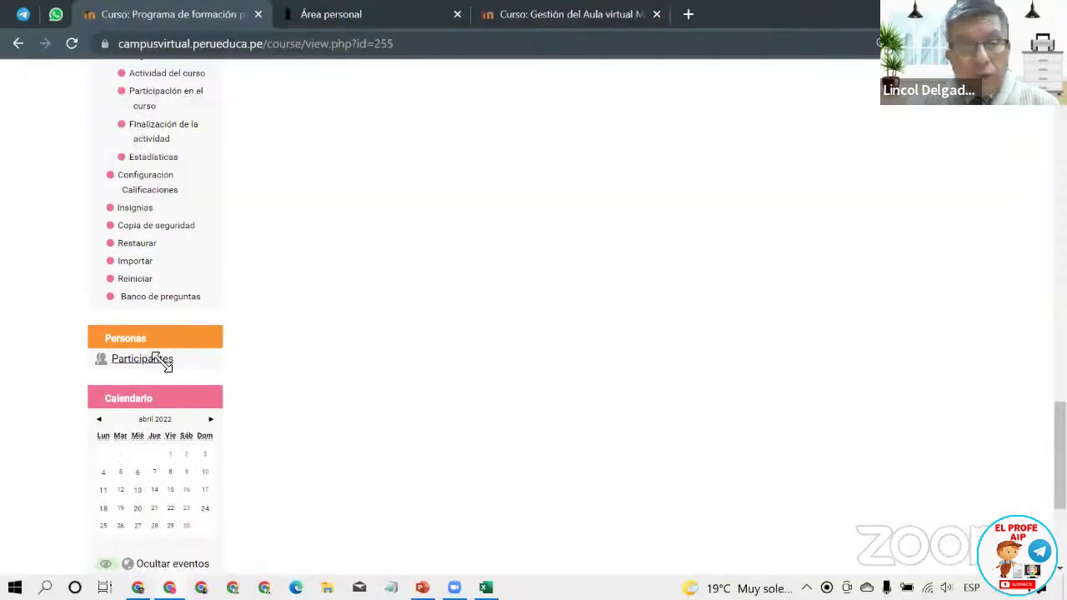
Step: Open the course's participant list and filter it by the group MACROREGION 1
left_click(160, 360)
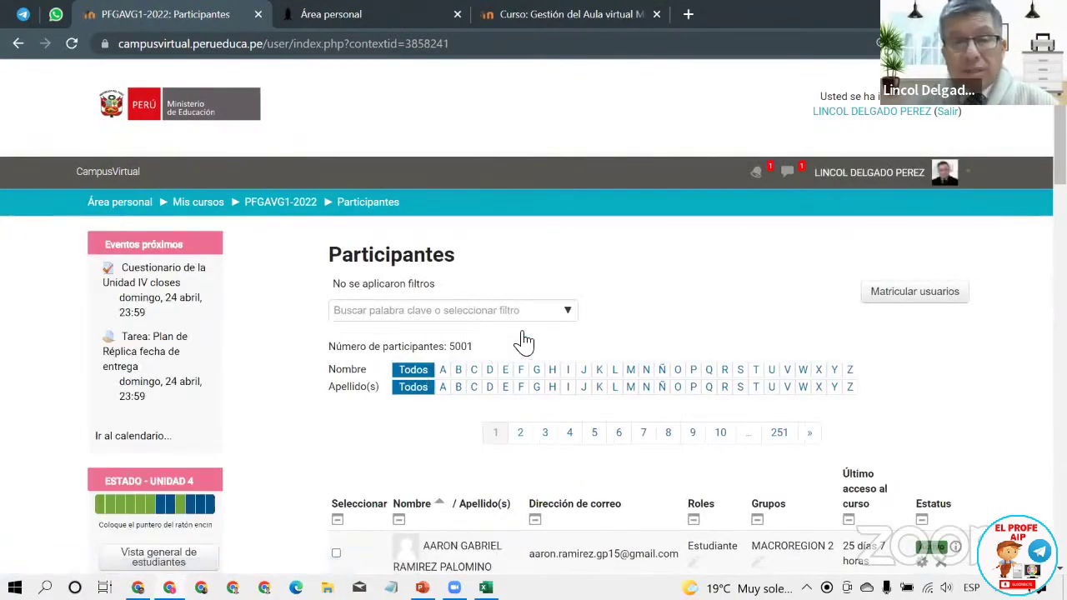
left_click(564, 313)
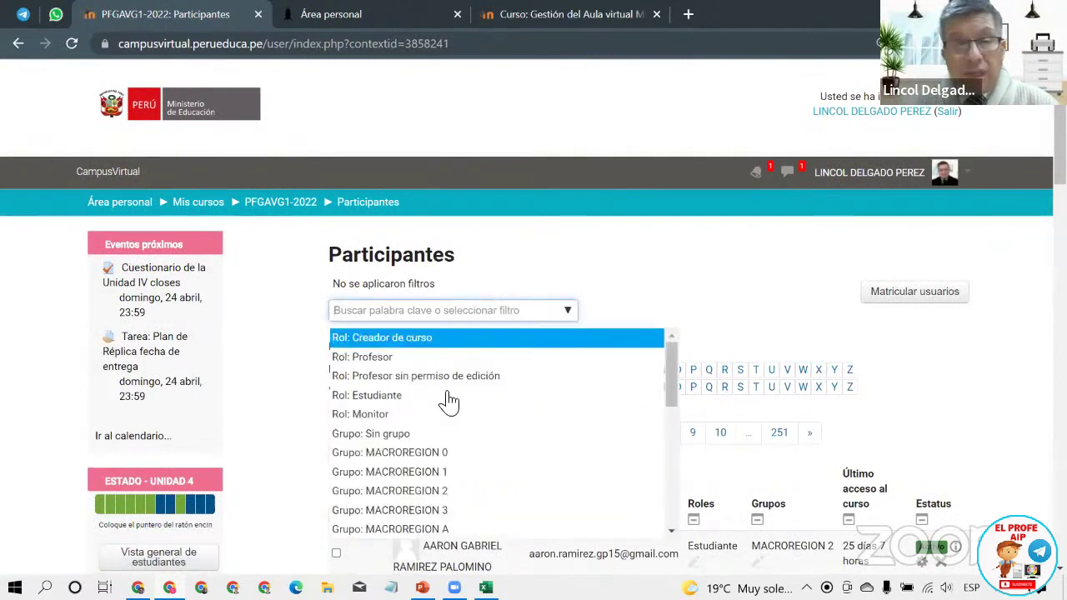
left_click(472, 474)
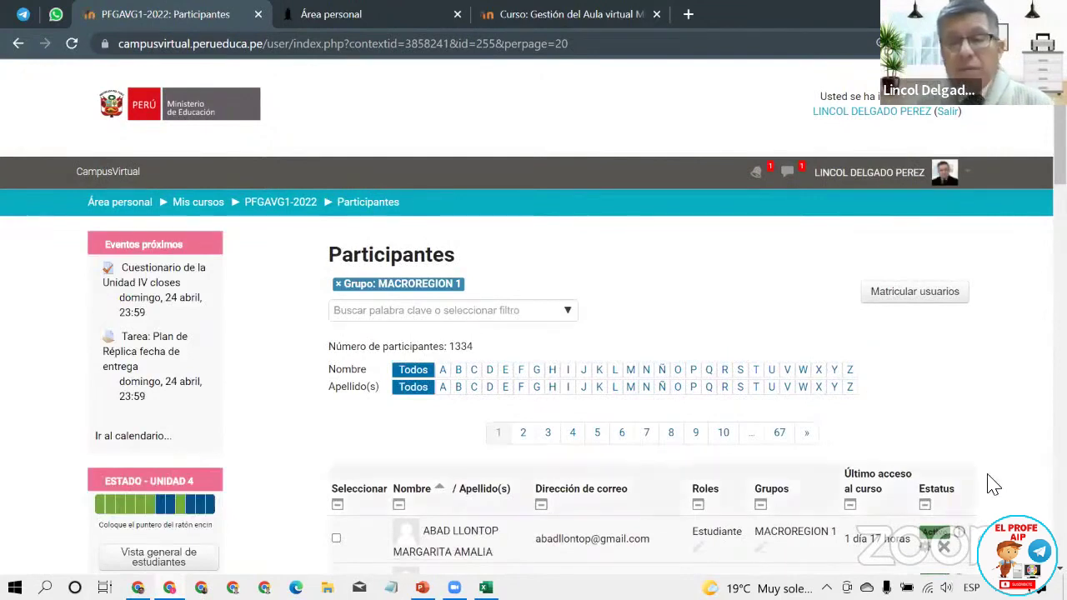
Step: Open the first listed participant's profile and highlight the Ciudad value in the user details
scroll(990, 428, "down", 4)
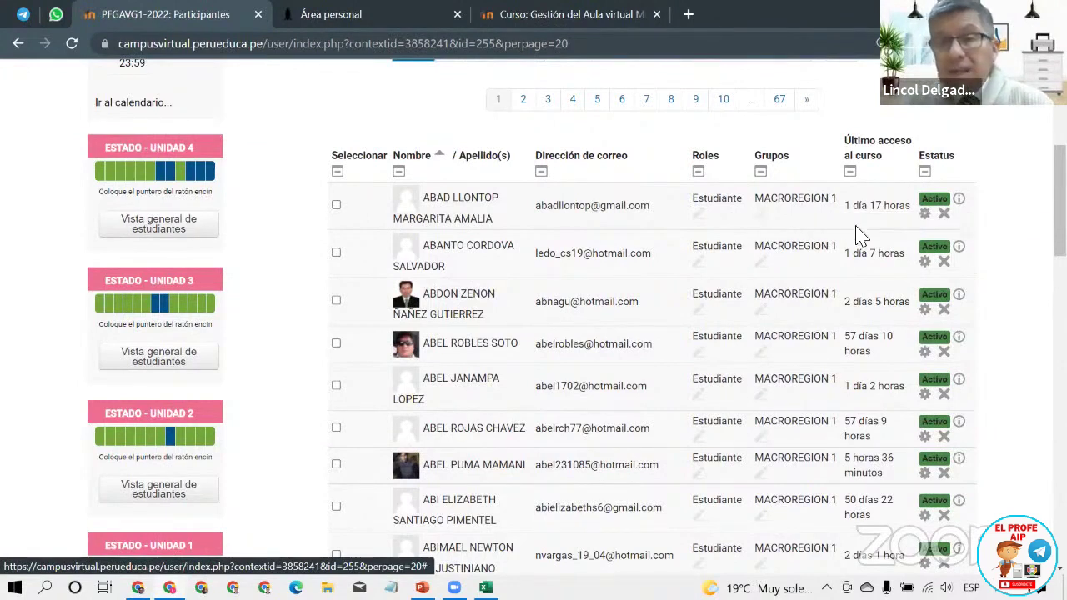
left_click_drag(842, 207, 912, 215)
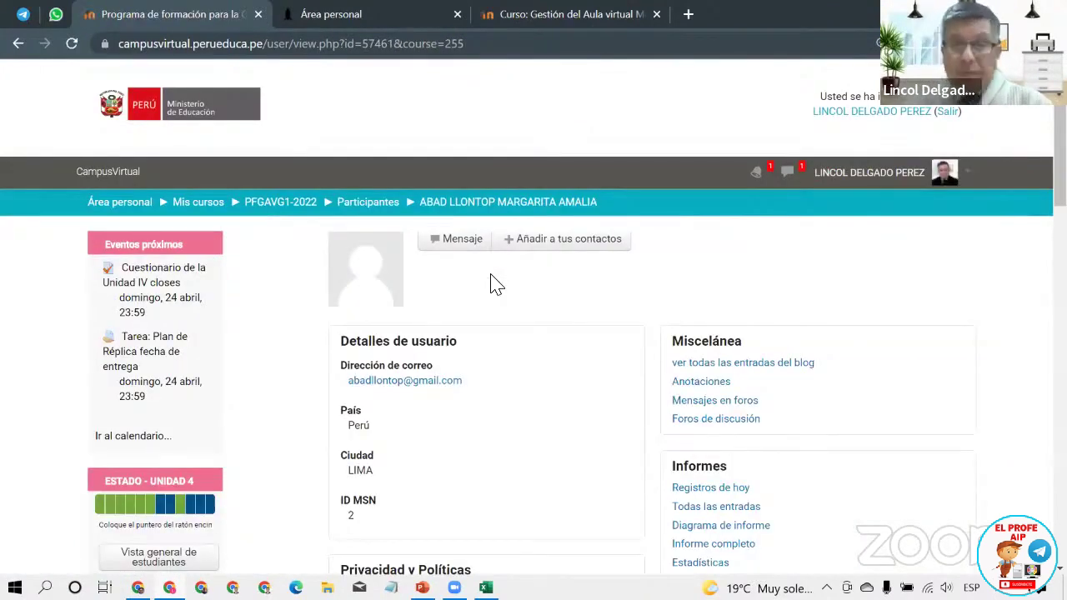
scroll(506, 288, "down", 2)
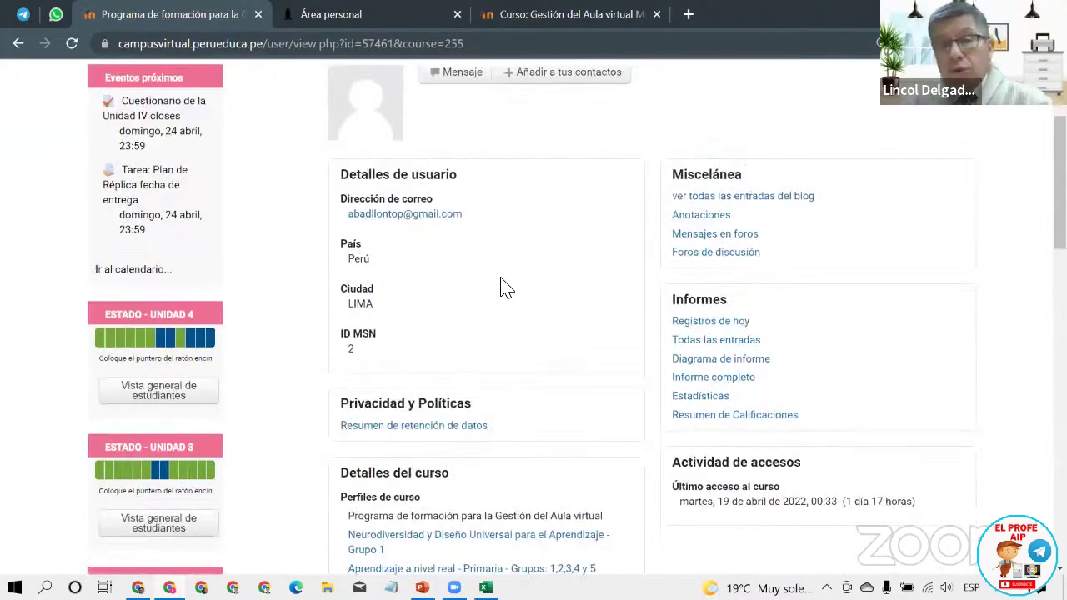
scroll(538, 302, "down", 1)
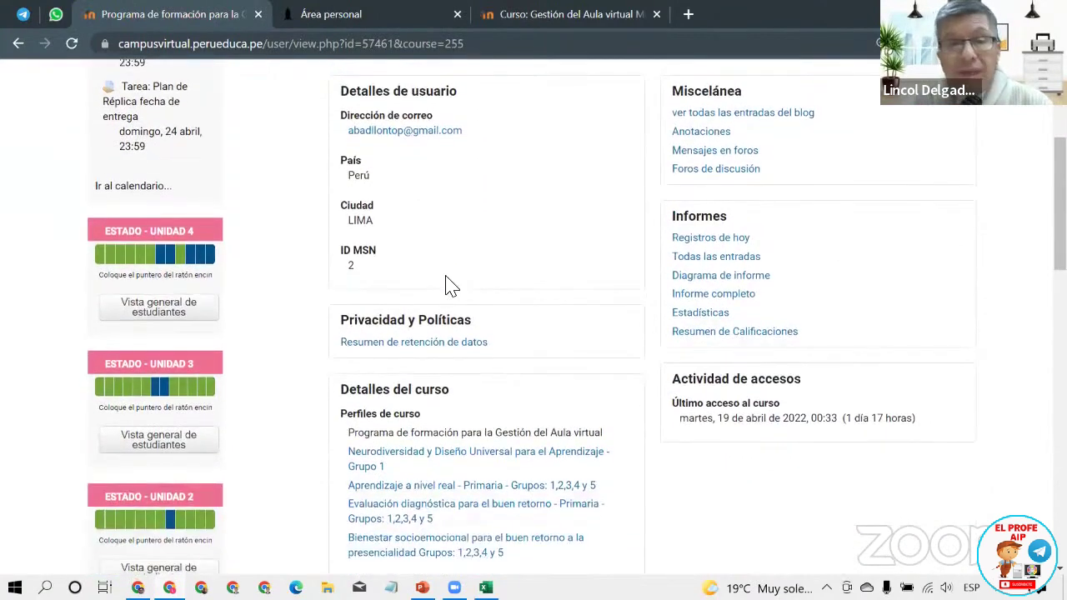
double_click(355, 222)
scroll(484, 333, "down", 1)
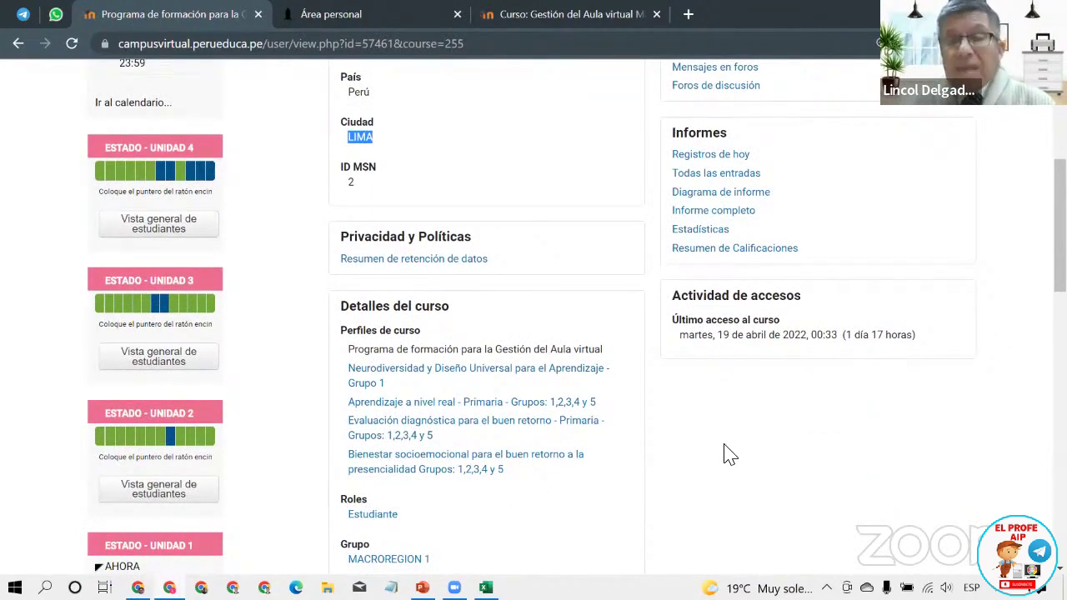
scroll(725, 454, "up", 2)
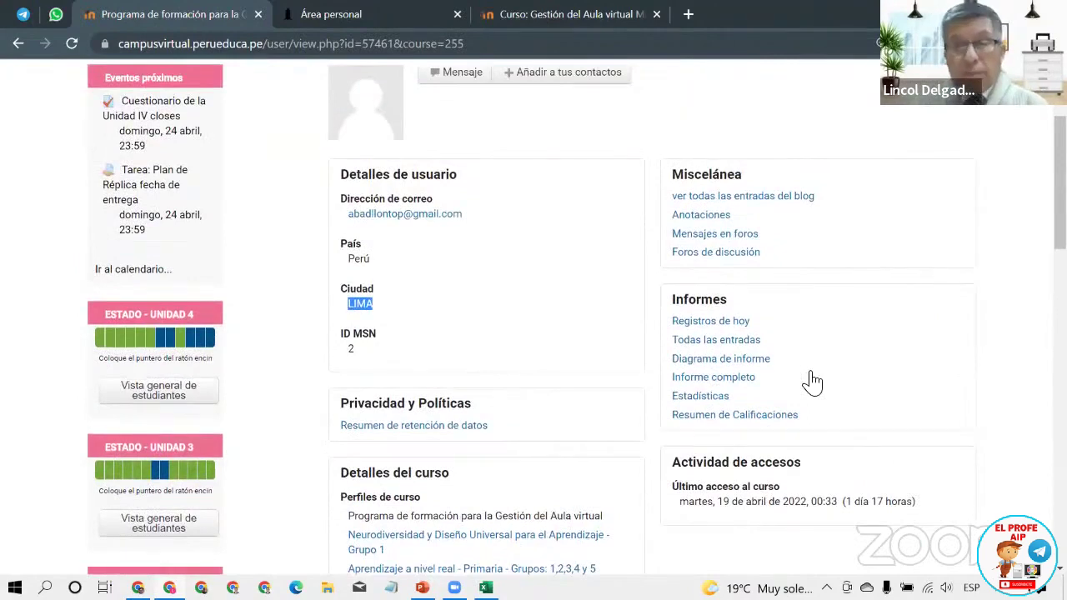
Step: Capture the profile's Informes block, point red arrows at its six links from Registros de hoy to Resumen de Calificaciones, and discard the capture
key("Print")
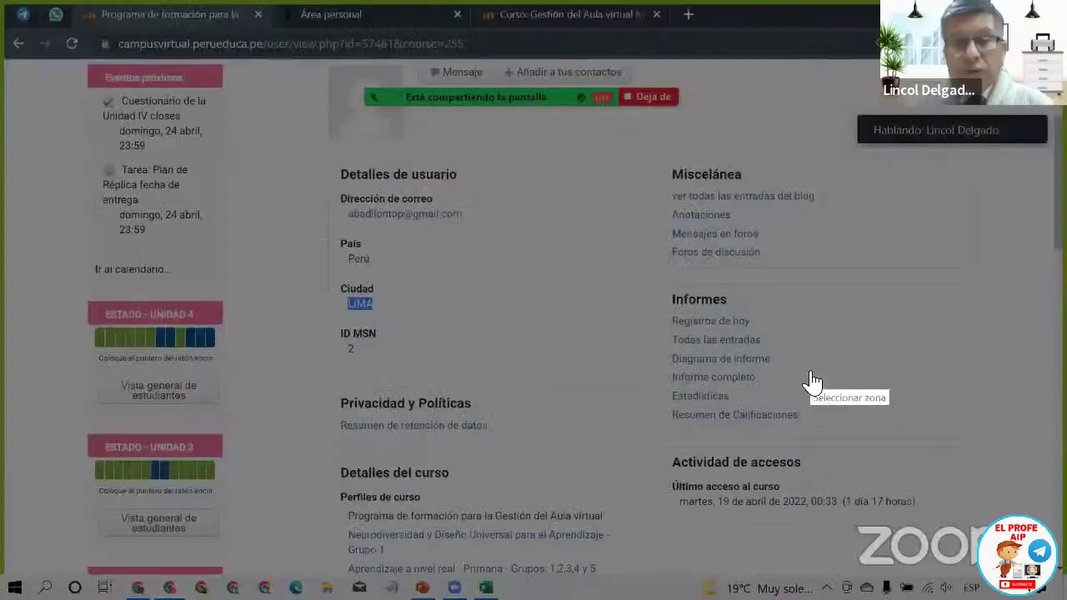
left_click_drag(667, 346, 1000, 453)
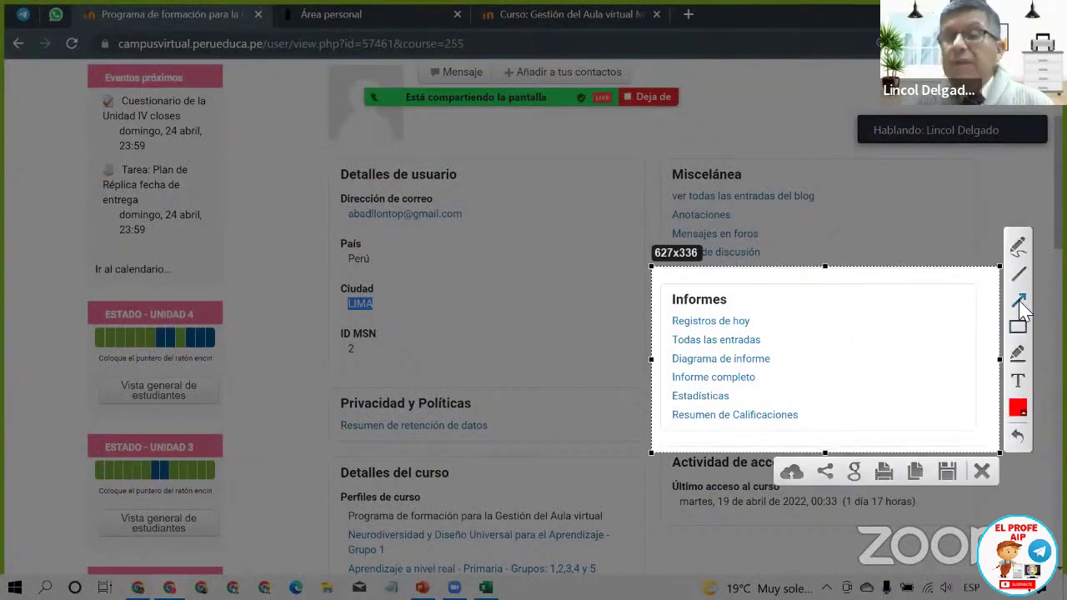
left_click_drag(821, 320, 753, 322)
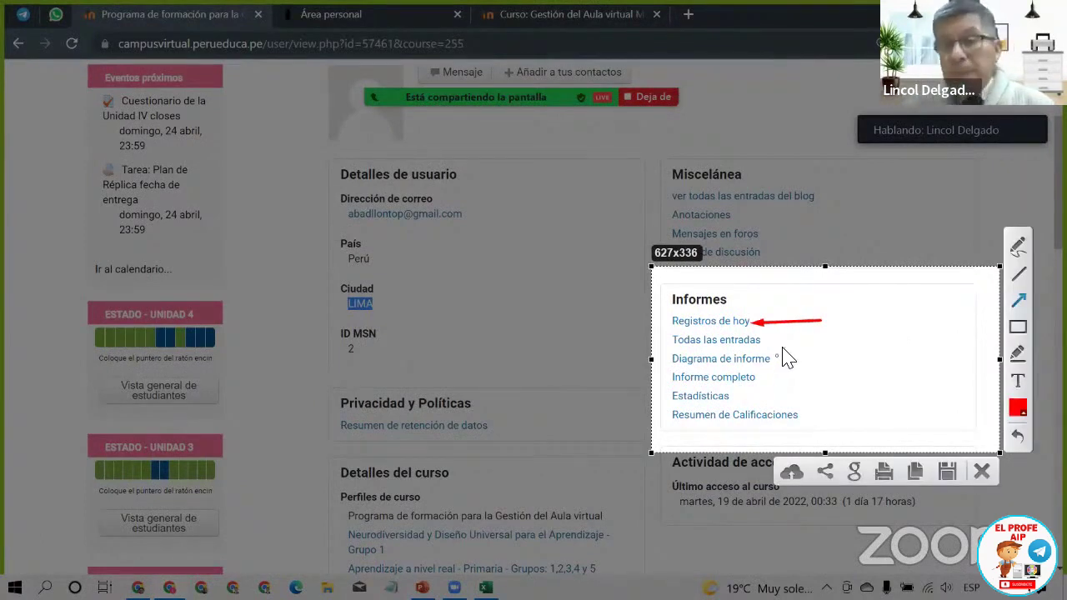
left_click_drag(813, 337, 765, 339)
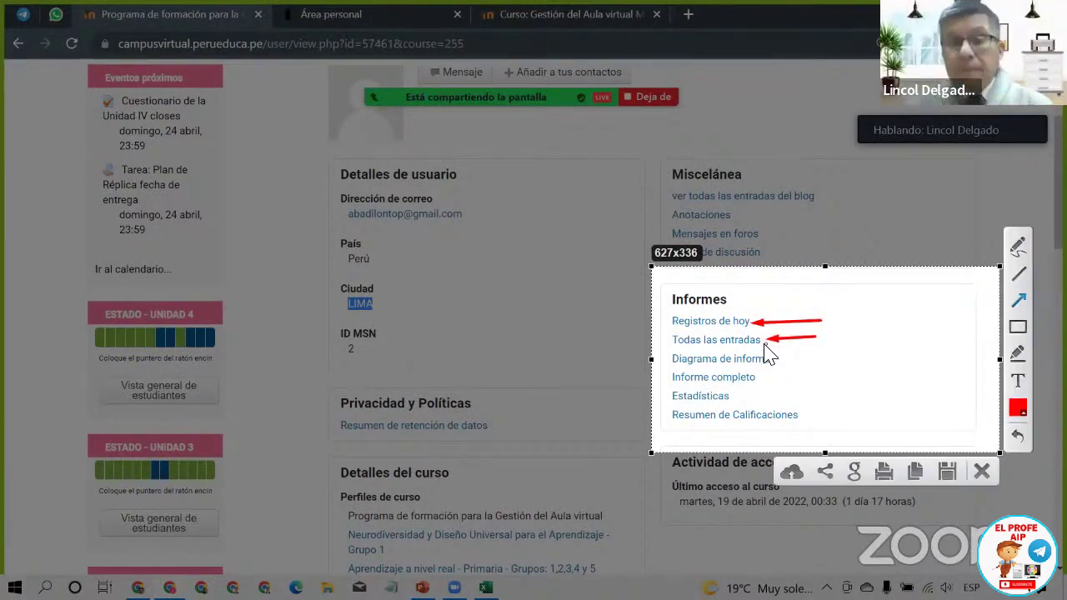
mouse_move(831, 353)
left_mouse_down()
mouse_move(786, 363)
mouse_move(785, 376)
left_mouse_up()
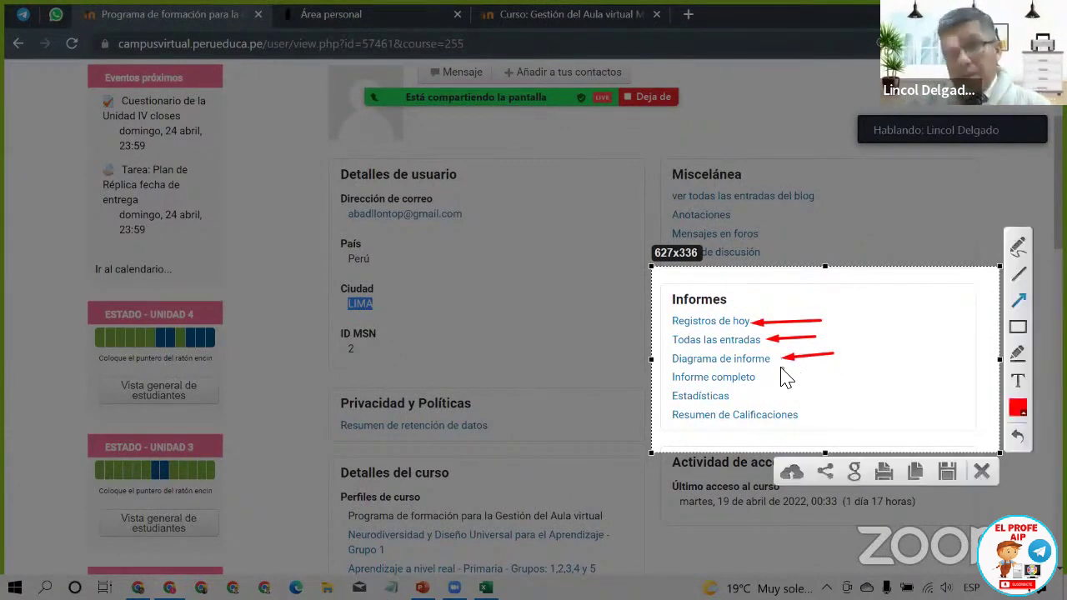
left_click_drag(814, 375, 725, 403)
left_click_drag(867, 416, 796, 421)
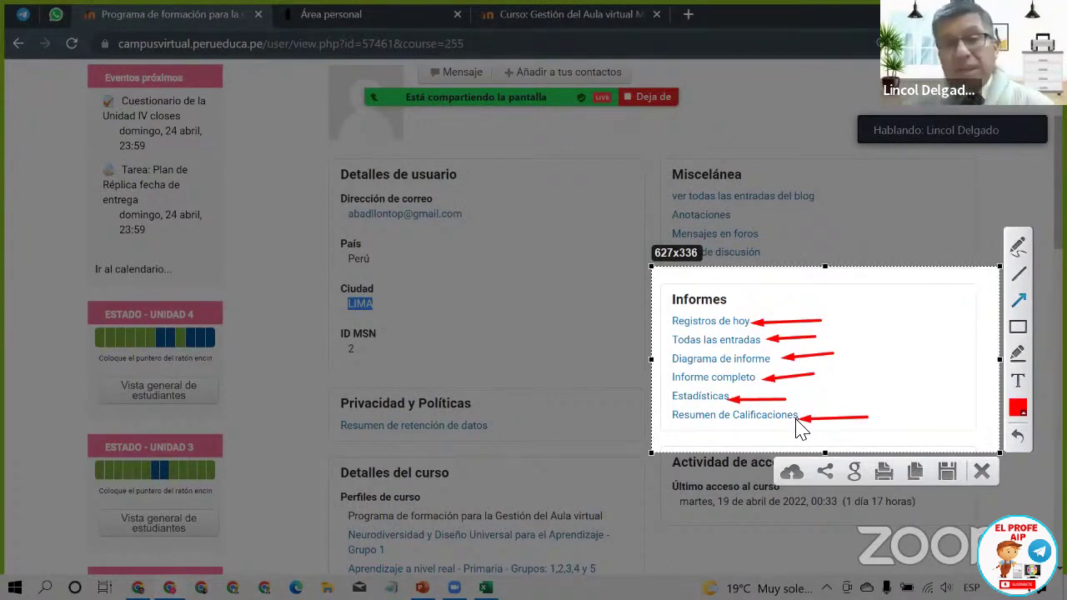
left_click(982, 472)
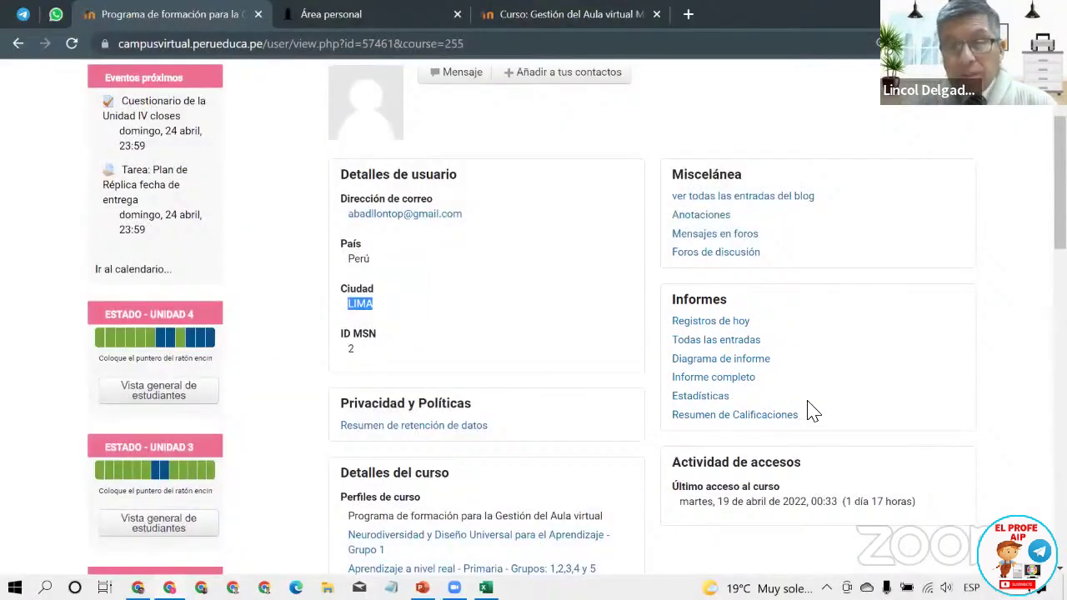
Step: Open the participant's Diagrama de informe and highlight the view and message counts of the Inducción activities
left_click(725, 365)
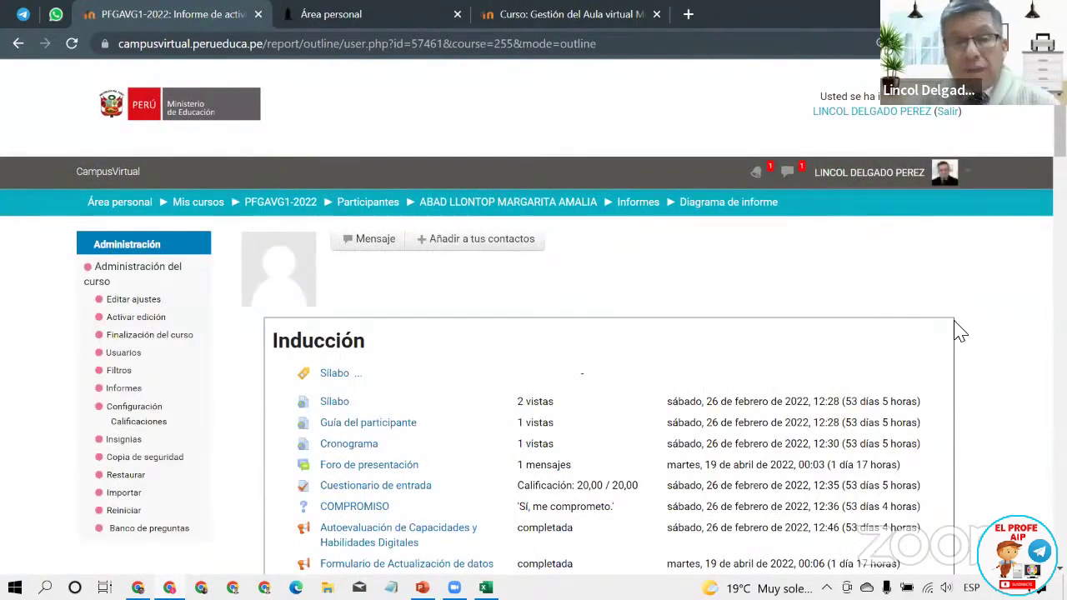
scroll(954, 328, "down", 2)
scroll(960, 332, "down", 1)
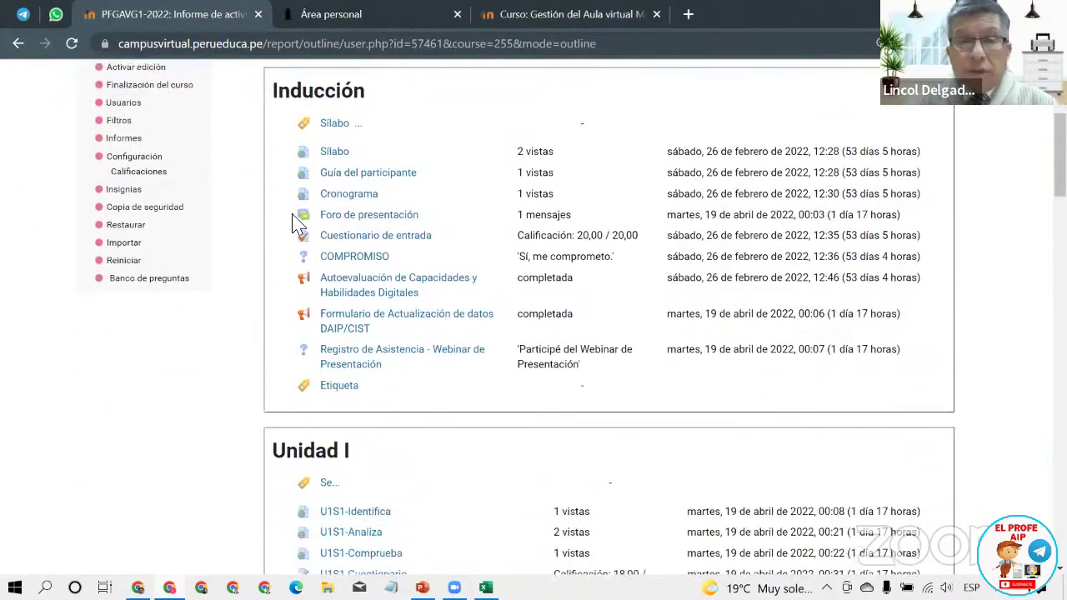
left_click_drag(555, 161, 525, 177)
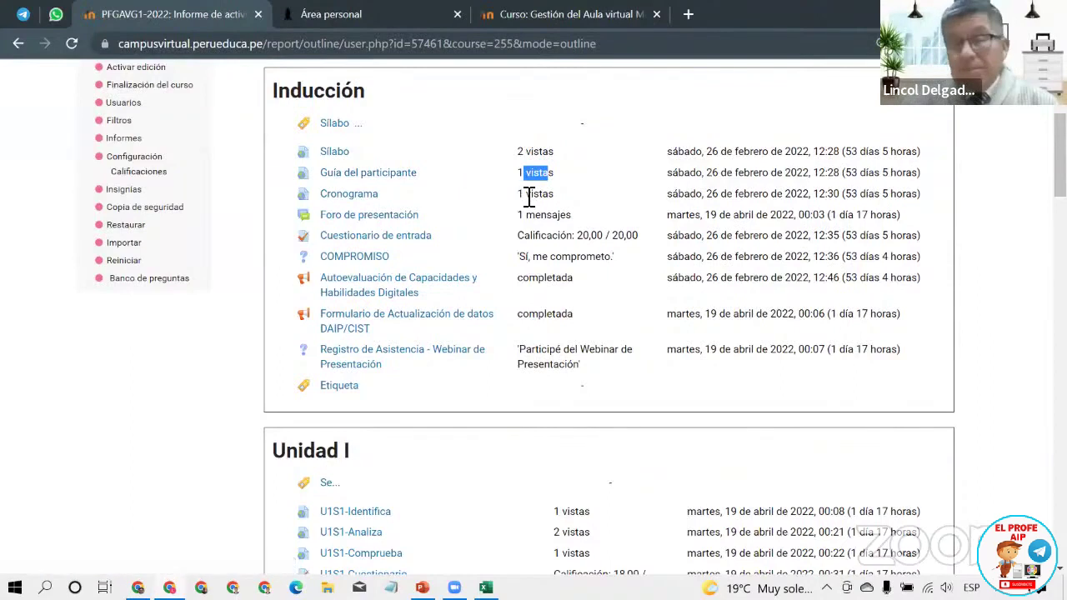
left_click_drag(553, 193, 522, 215)
left_click(572, 215)
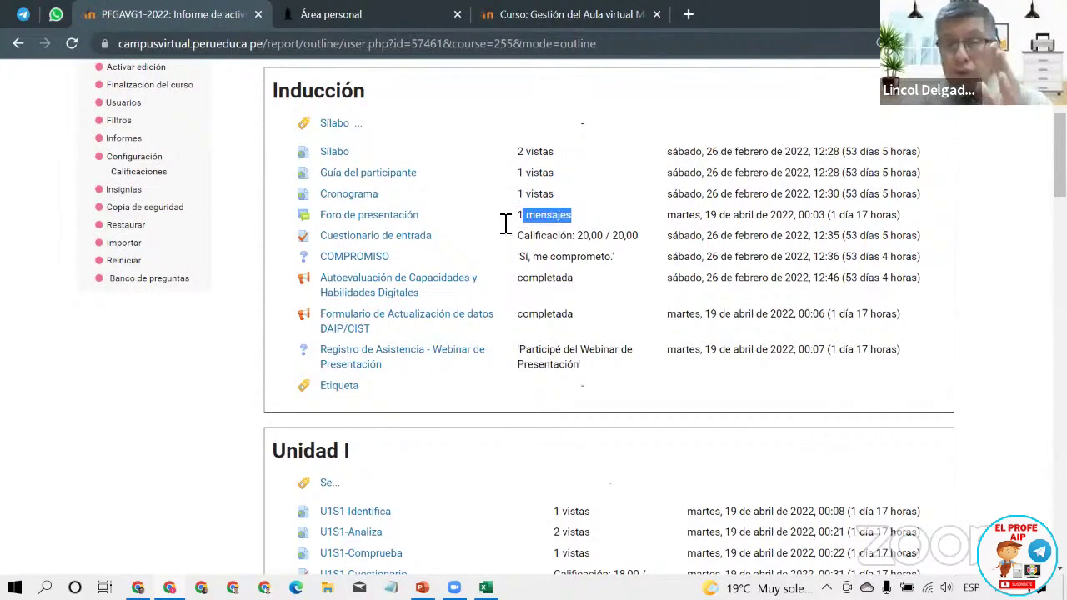
Step: Highlight the Cuestionario de entrada grade and the COMPROMISO answer in the participant's Inducción activity report
left_click(527, 242)
left_click_drag(526, 237, 630, 238)
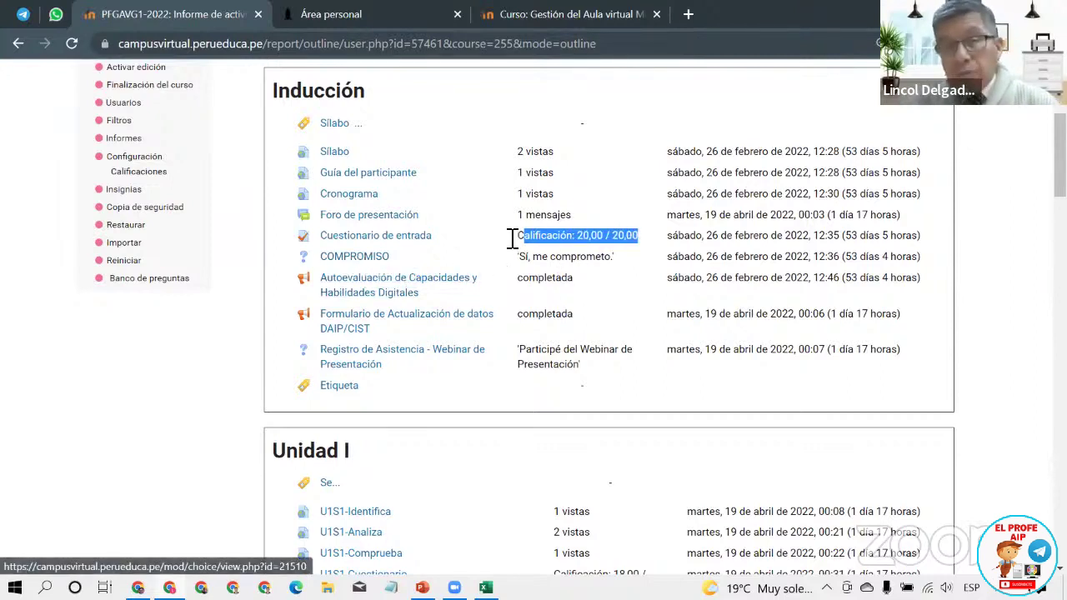
left_click_drag(519, 257, 619, 262)
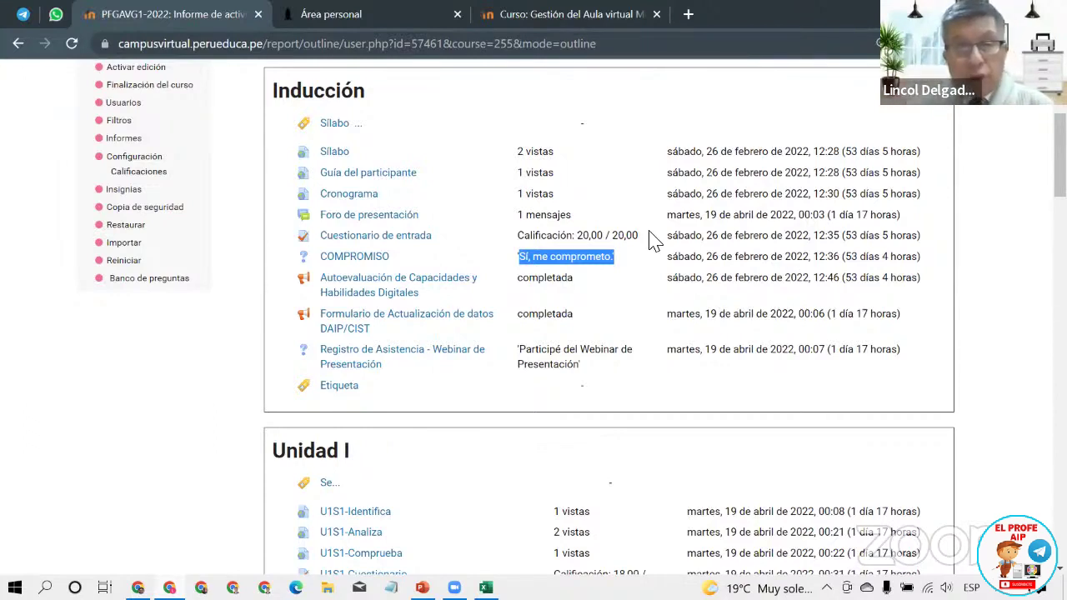
Step: Find the U1S1-Cuestionario entry in the report's Unidad I section and highlight its grade
scroll(683, 280, "down", 4)
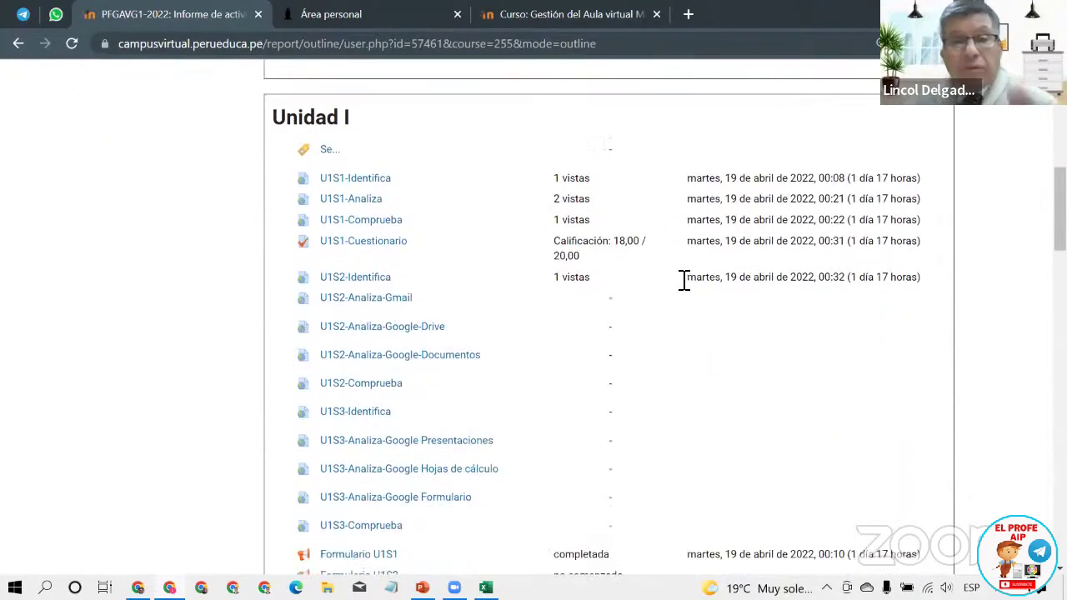
scroll(659, 306, "down", 2)
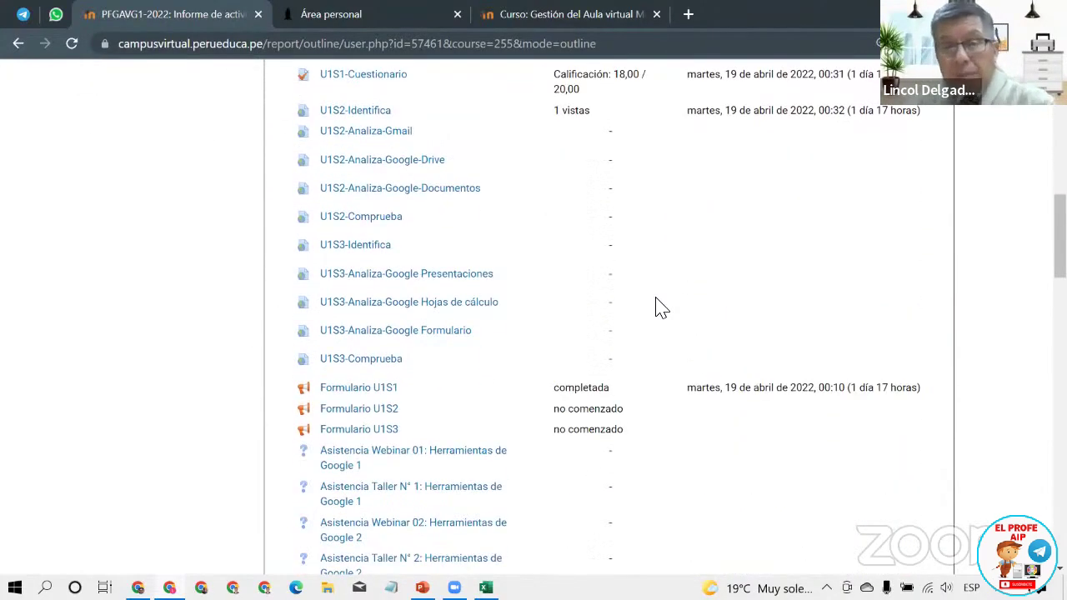
scroll(665, 333, "up", 1)
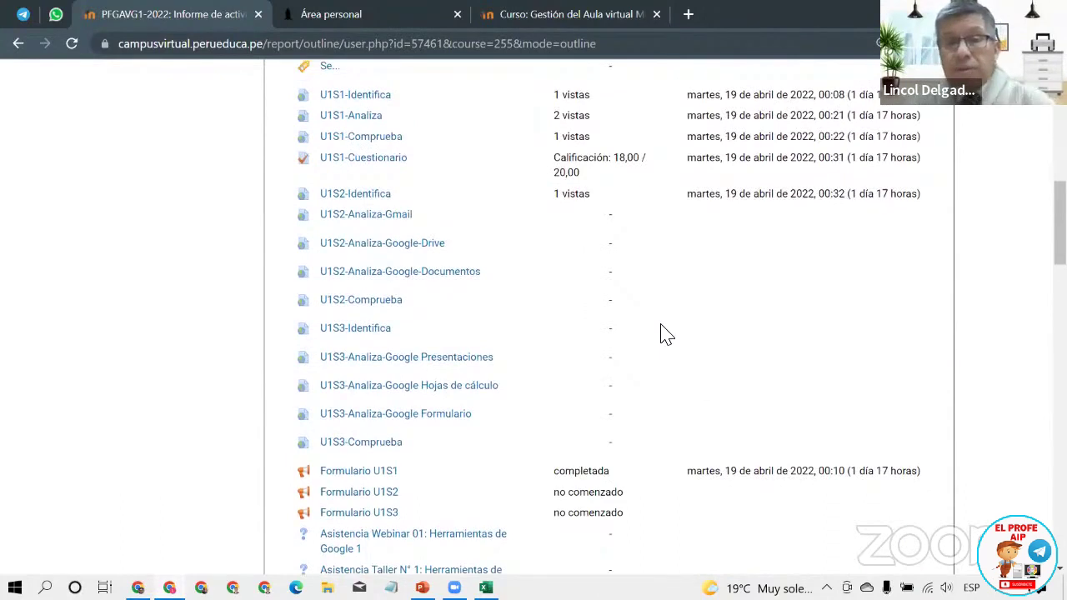
left_click_drag(555, 158, 619, 160)
left_click(631, 159)
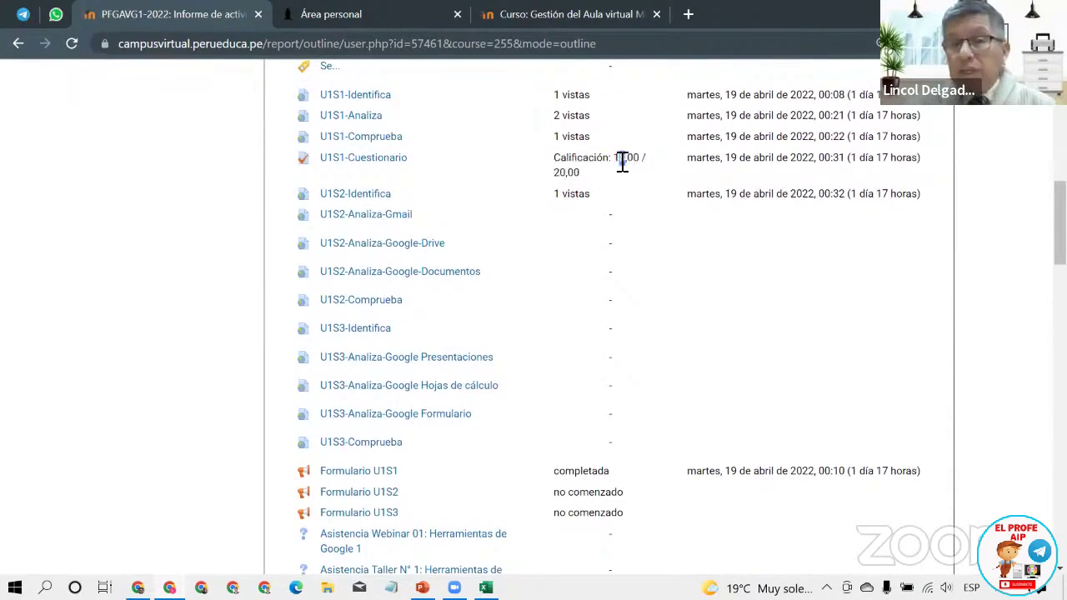
Step: Review the participant's remaining activity records from Unidad I through Unidad III, including forms, questionnaires and attendance entries
scroll(598, 255, "down", 4)
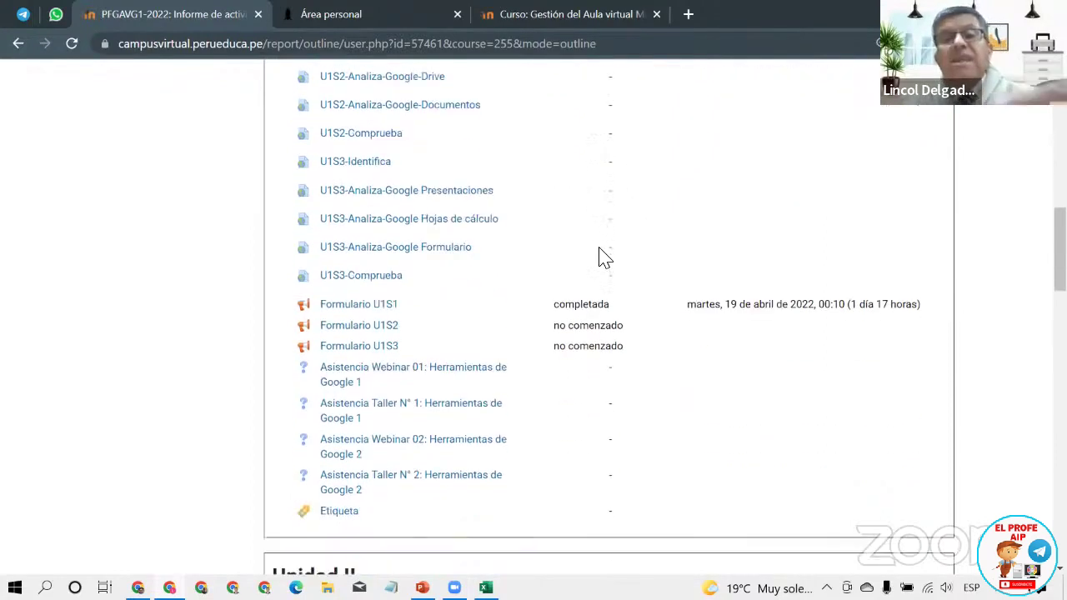
scroll(598, 277, "down", 4)
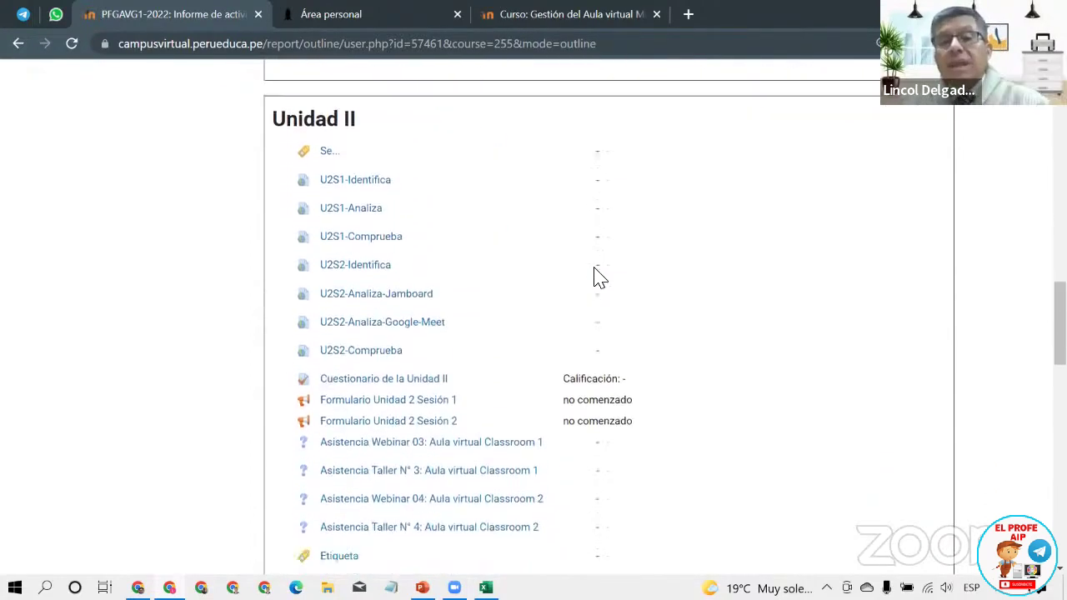
scroll(598, 277, "down", 7)
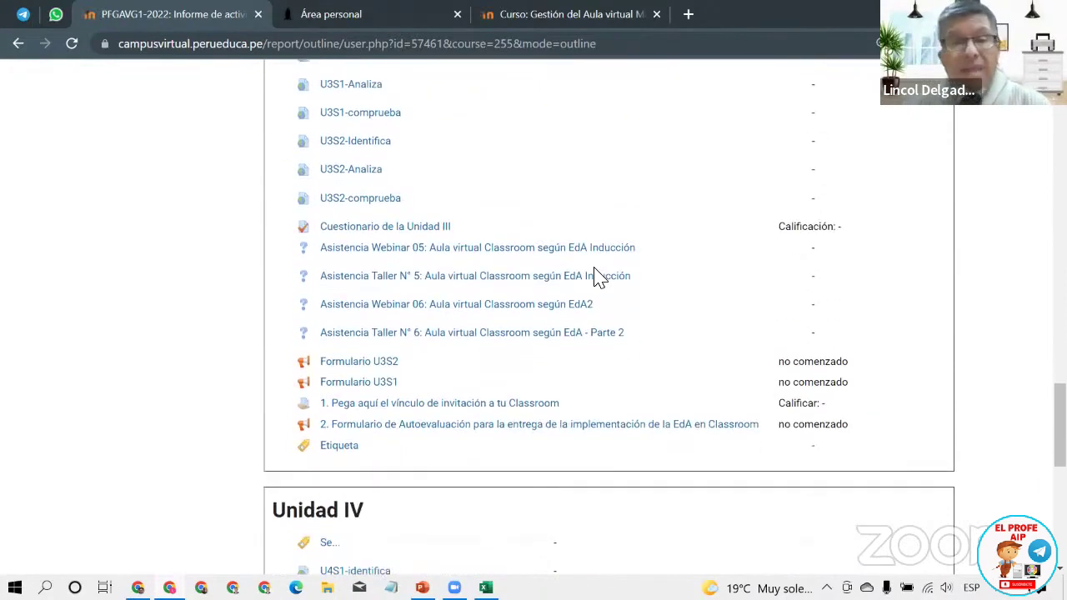
scroll(599, 276, "up", 7)
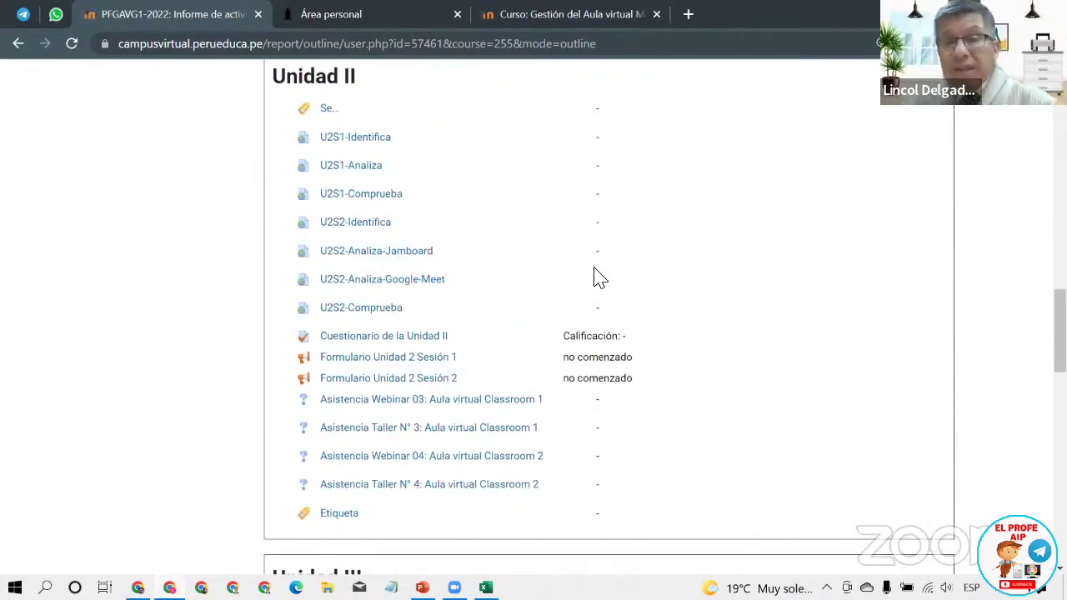
scroll(599, 277, "down", 5)
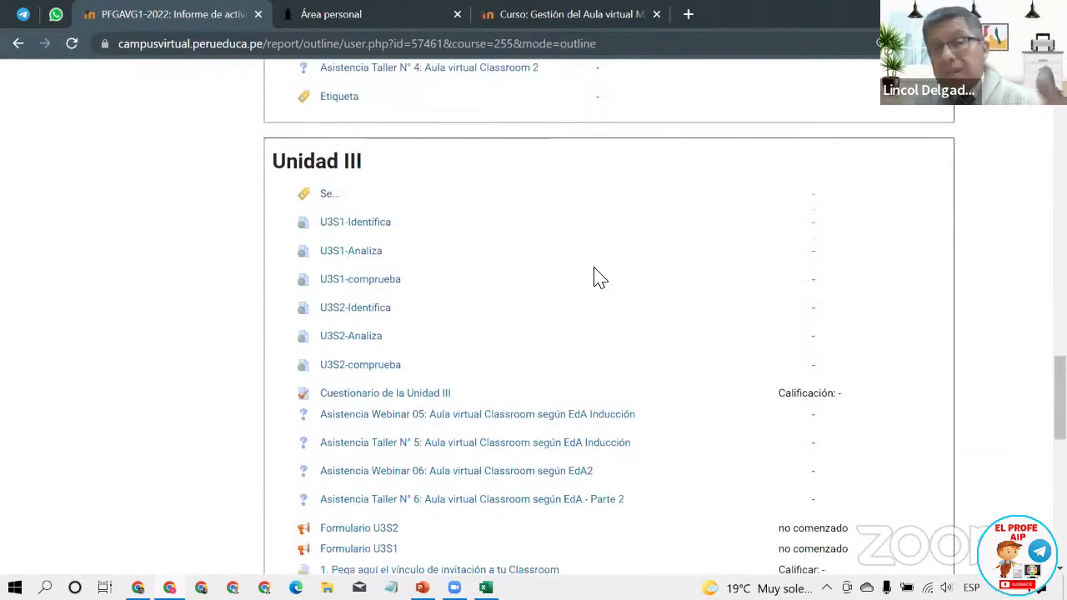
scroll(599, 277, "down", 2)
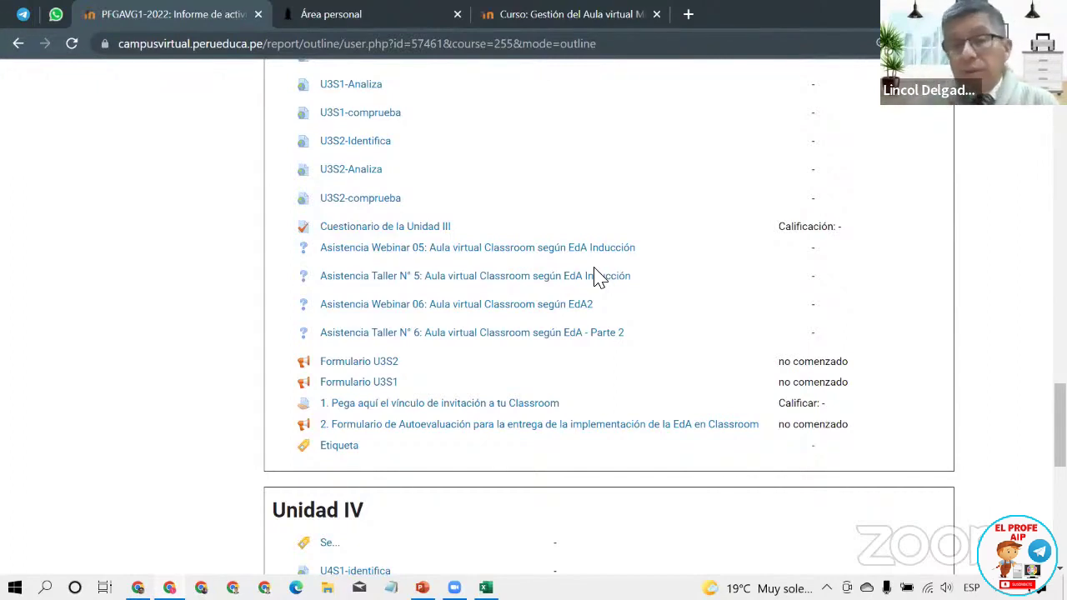
scroll(731, 295, "up", 15)
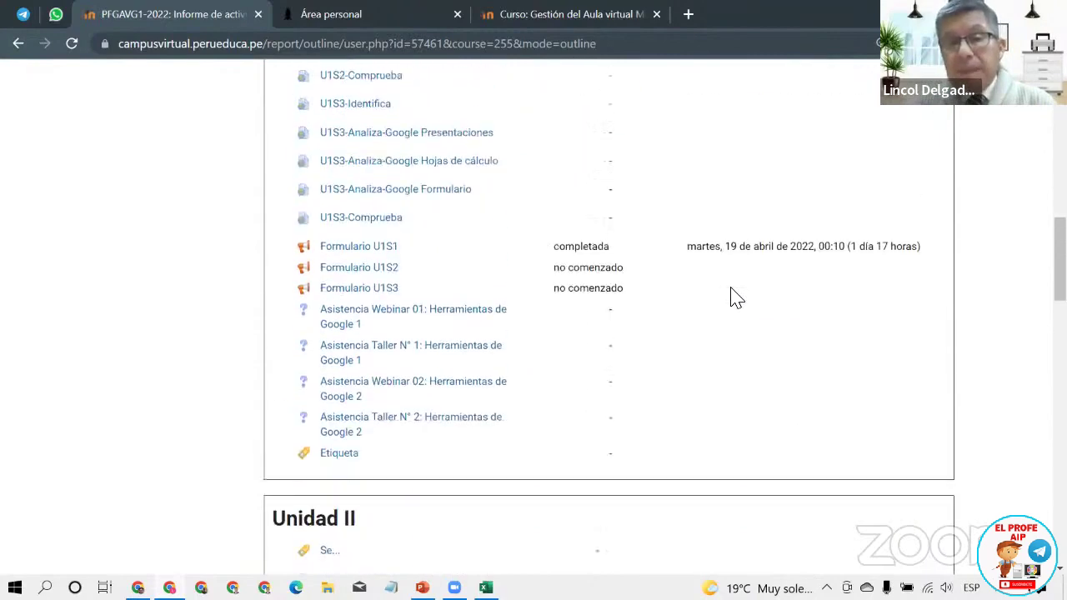
scroll(731, 295, "up", 5)
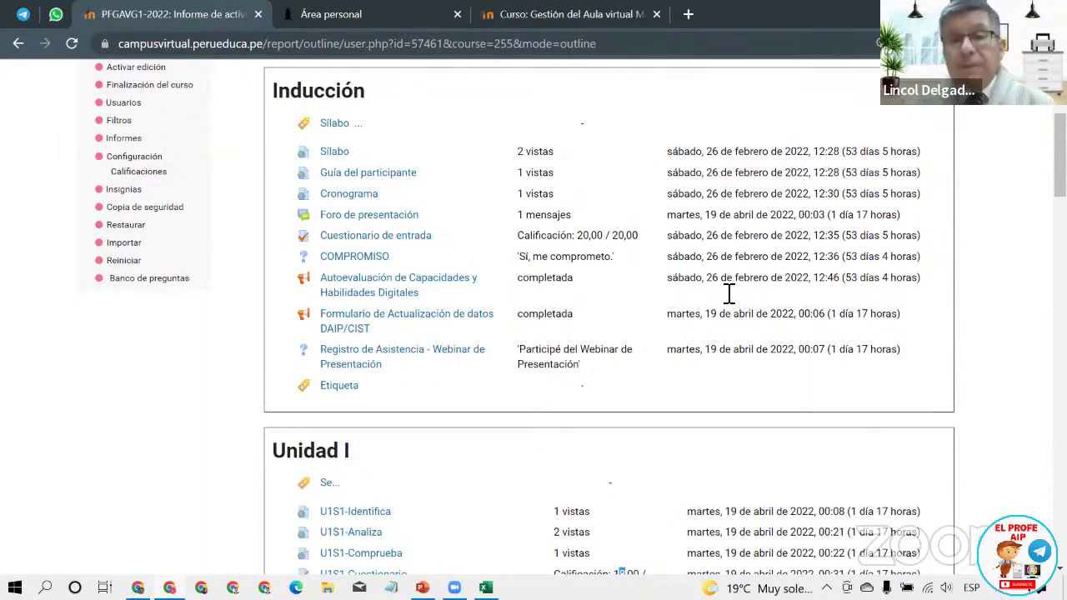
Step: Return to the PFGAVG1-2022 course page and switch to the already open Gestión del Aula Virtual course
scroll(729, 292, "up", 3)
left_click(287, 204)
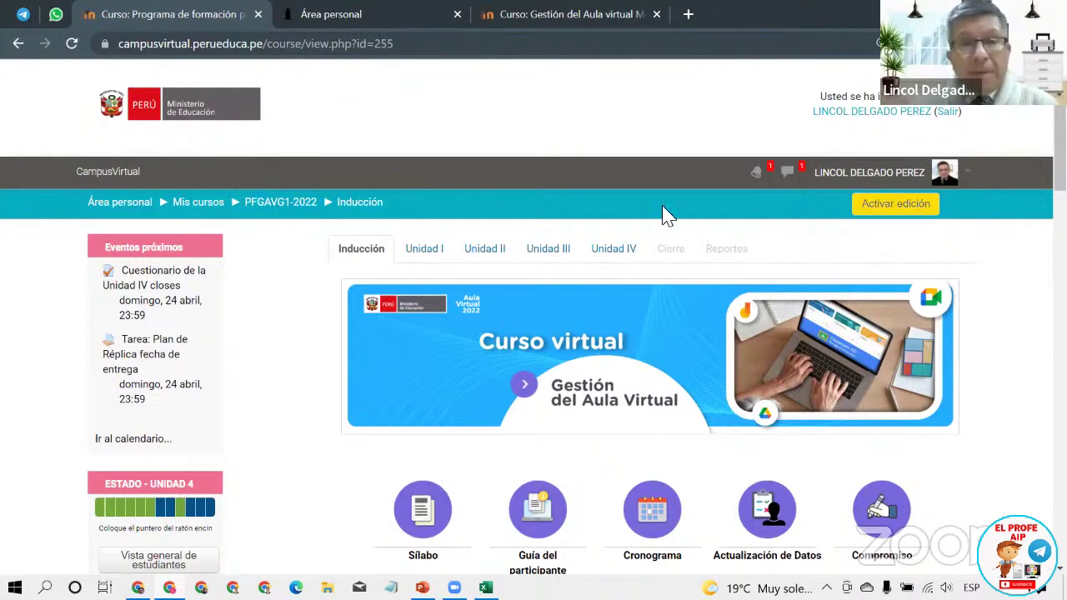
left_click(602, 14)
Step: Capture the Inducción activity icons and draw red arrows at seven of them, from Sílabo to Cuestionario de entrada
scroll(1000, 288, "down", 5)
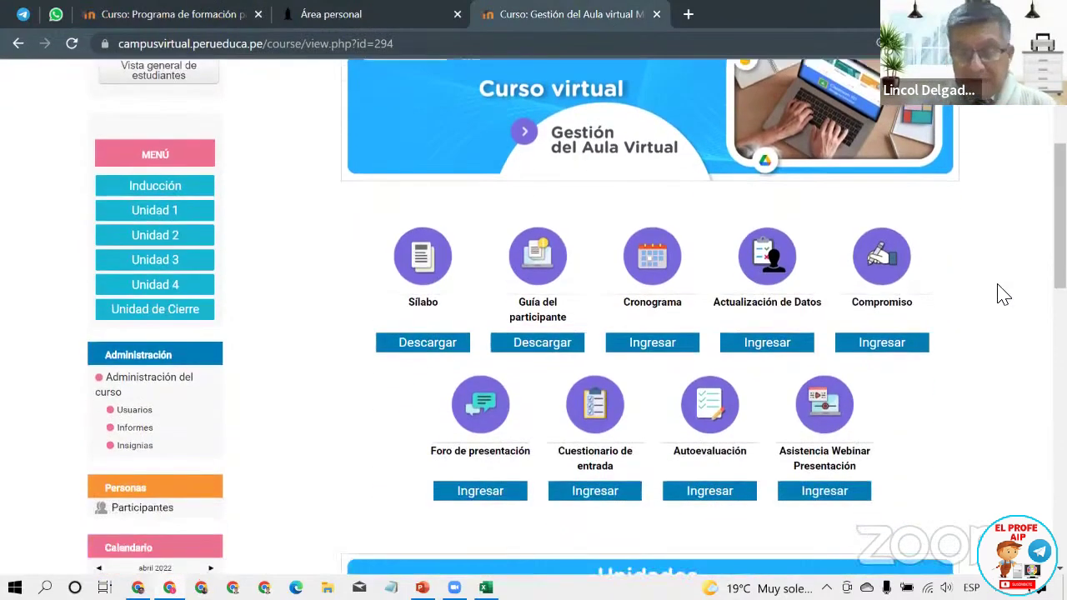
key("Print")
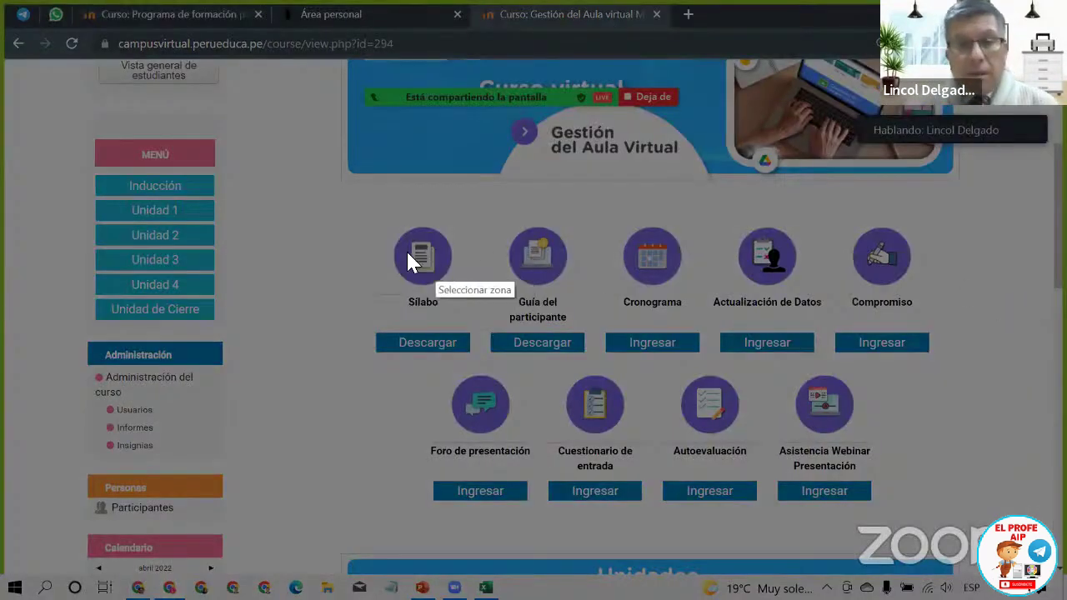
mouse_move(302, 197)
left_mouse_down()
mouse_move(679, 404)
mouse_move(1001, 526)
left_mouse_up()
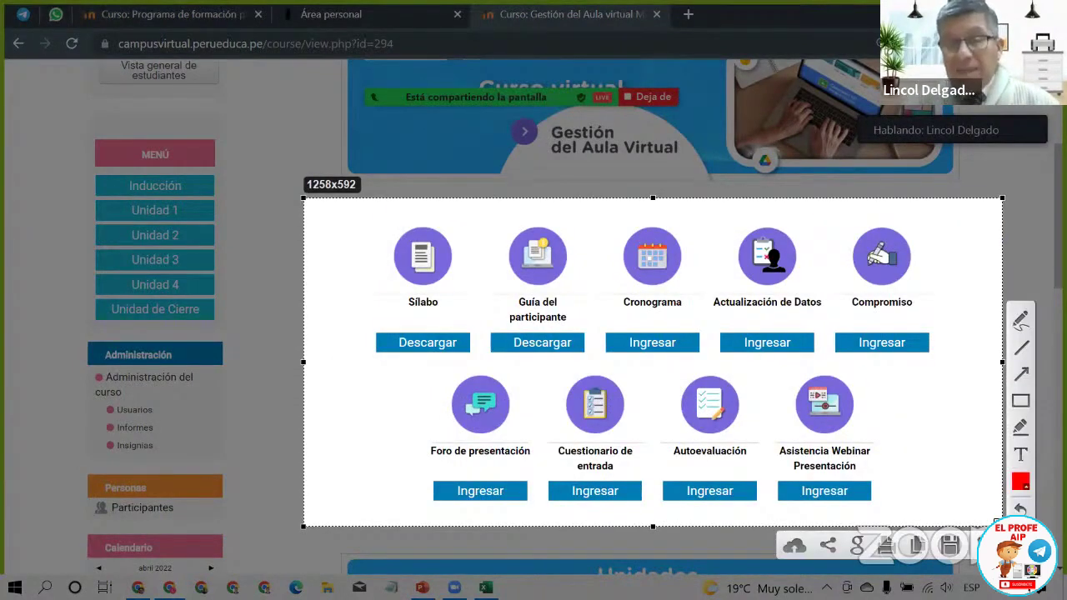
left_click(1022, 377)
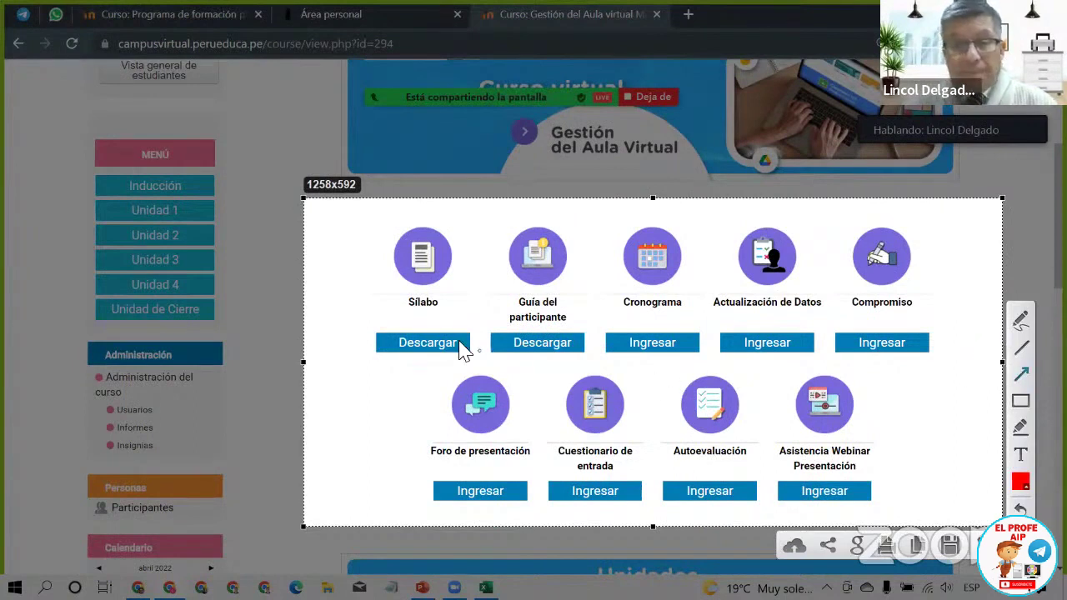
left_click_drag(486, 234, 442, 267)
left_click_drag(617, 225, 546, 262)
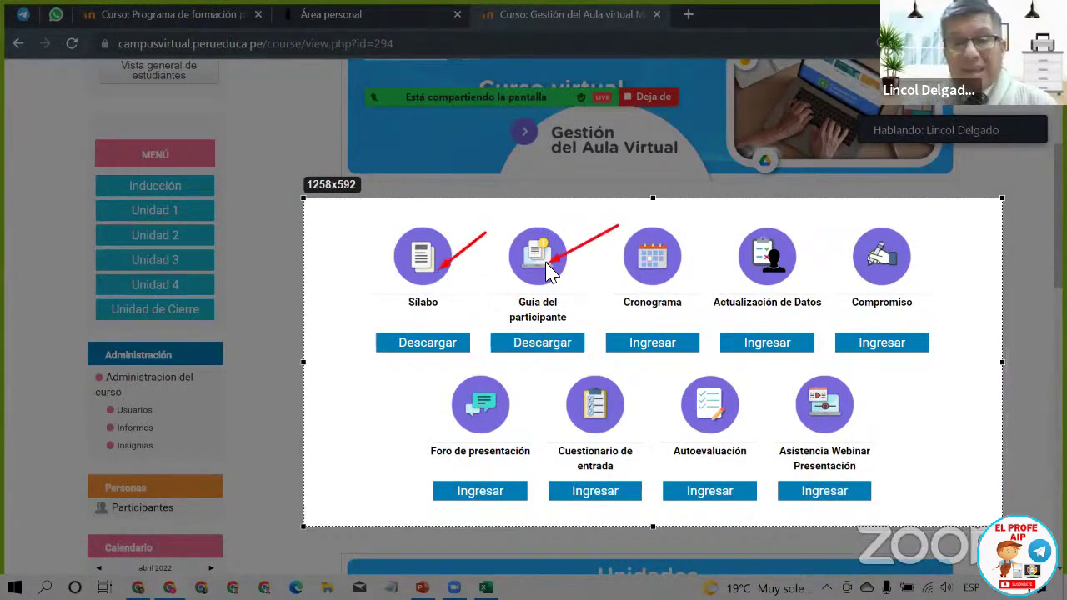
left_click_drag(705, 223, 659, 261)
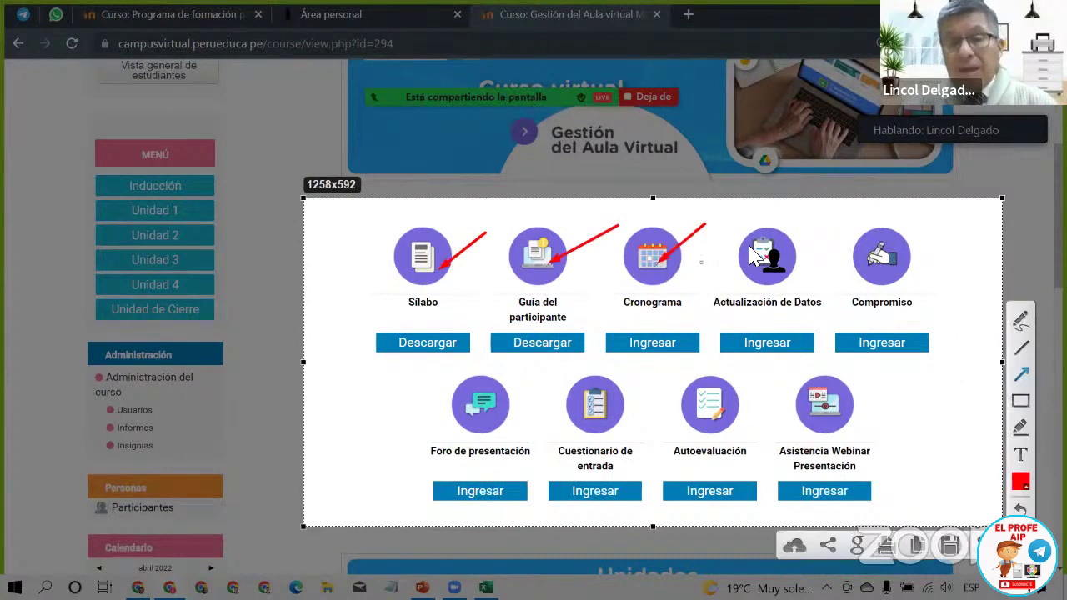
left_click_drag(822, 222, 783, 261)
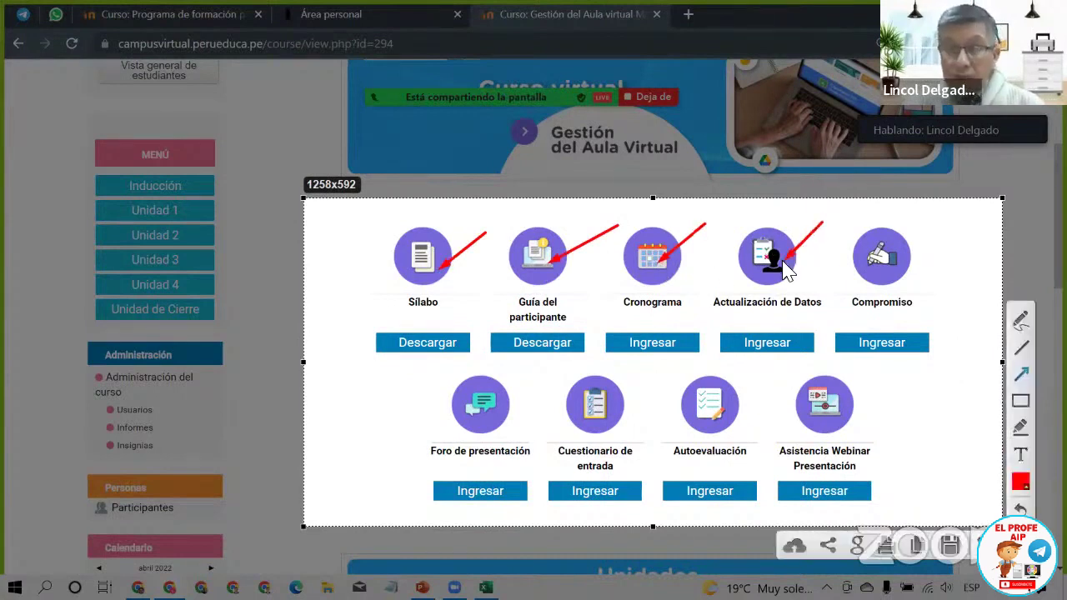
left_click_drag(948, 236, 903, 273)
left_click_drag(536, 390, 497, 428)
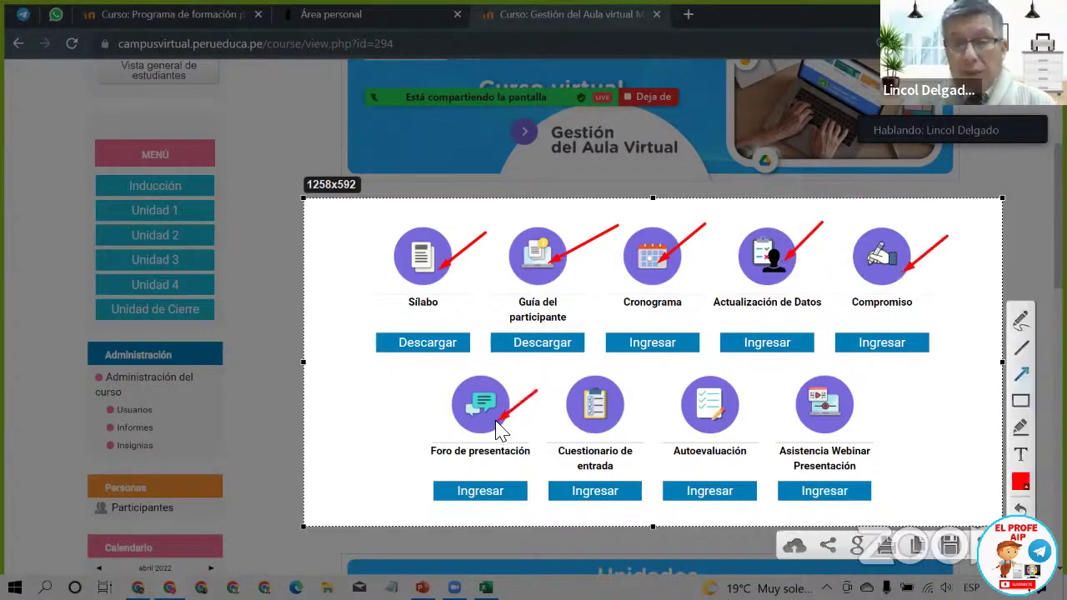
left_click_drag(650, 365, 599, 427)
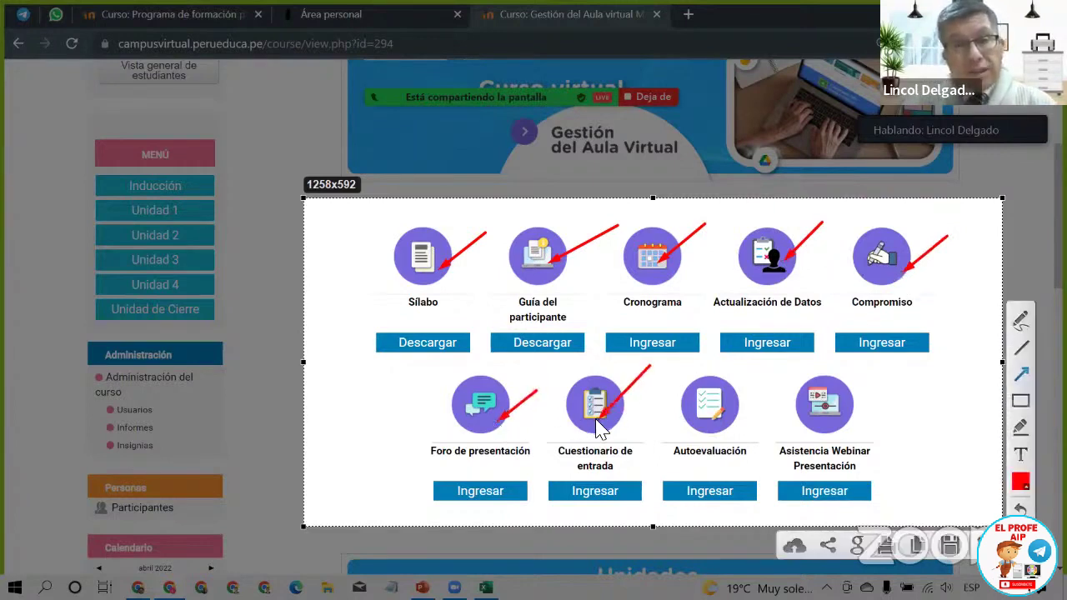
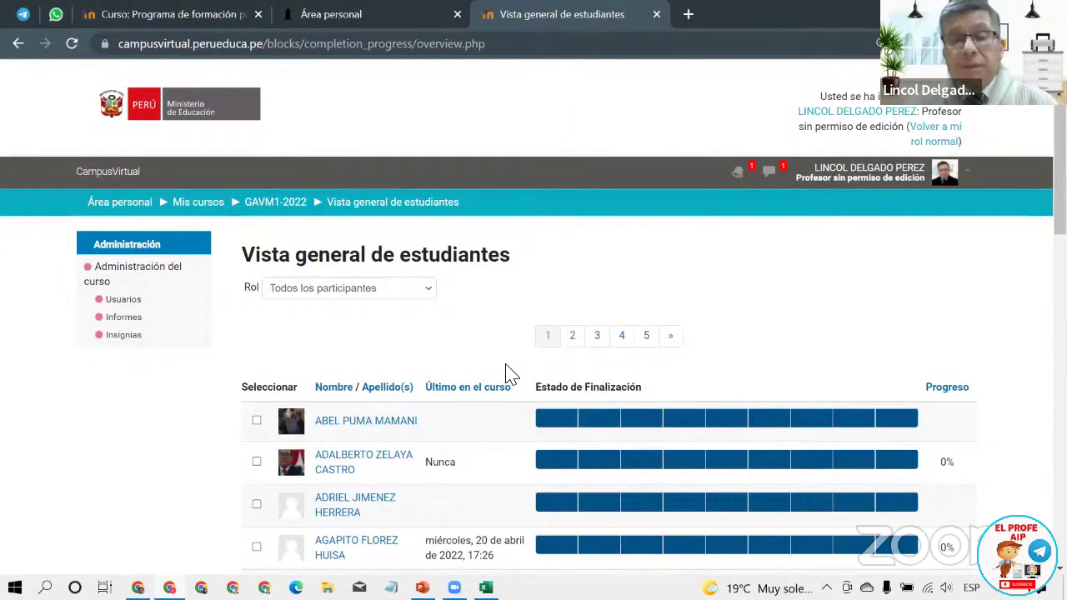
Step: Enlarge the Vista general de estudiantes page and inspect the activity details in the first two participants' completion bars
scroll(507, 374, "down", 1)
mouse_move(553, 347)
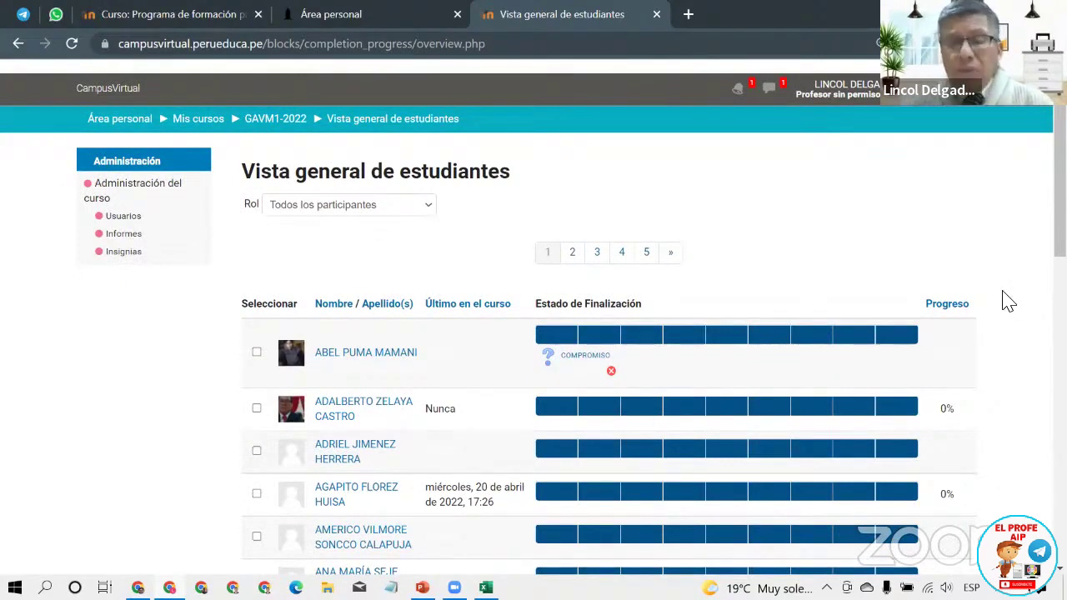
key("ctrl+plus")
key("ctrl+plus")
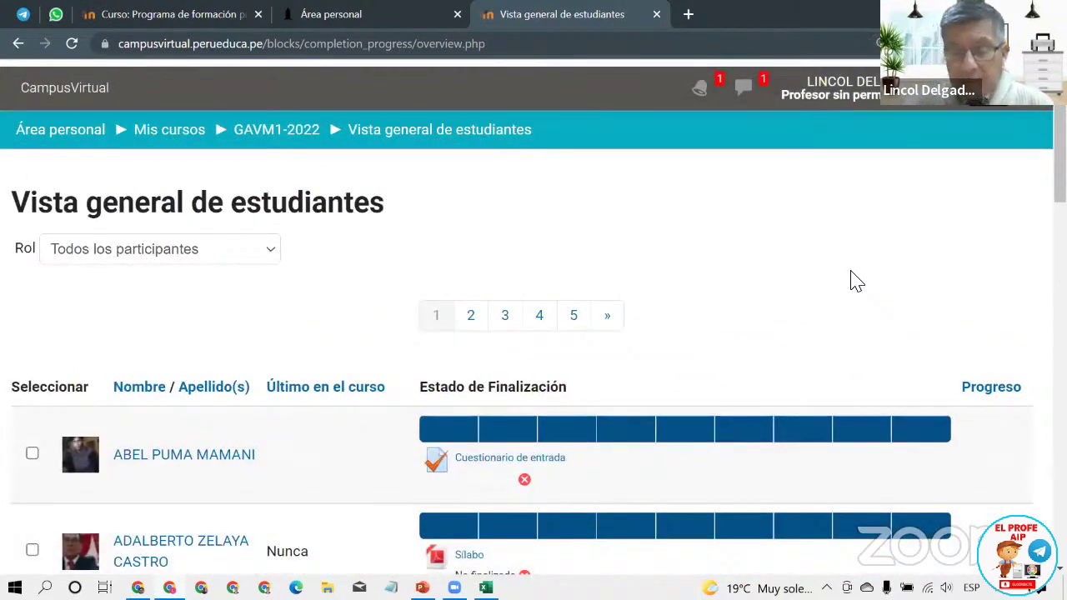
scroll(852, 281, "down", 4)
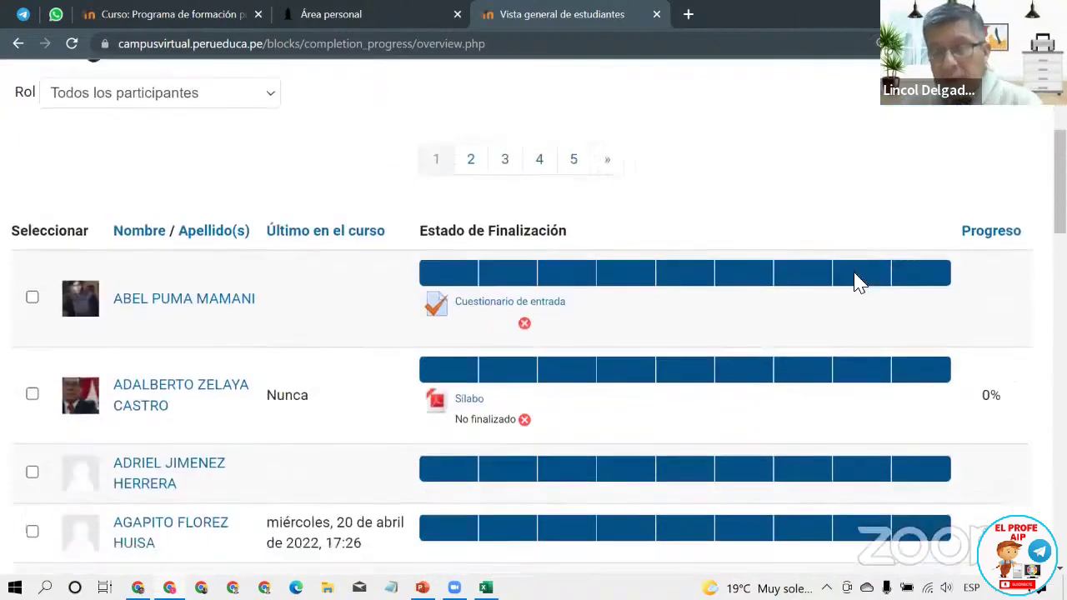
scroll(1003, 309, "up", 2)
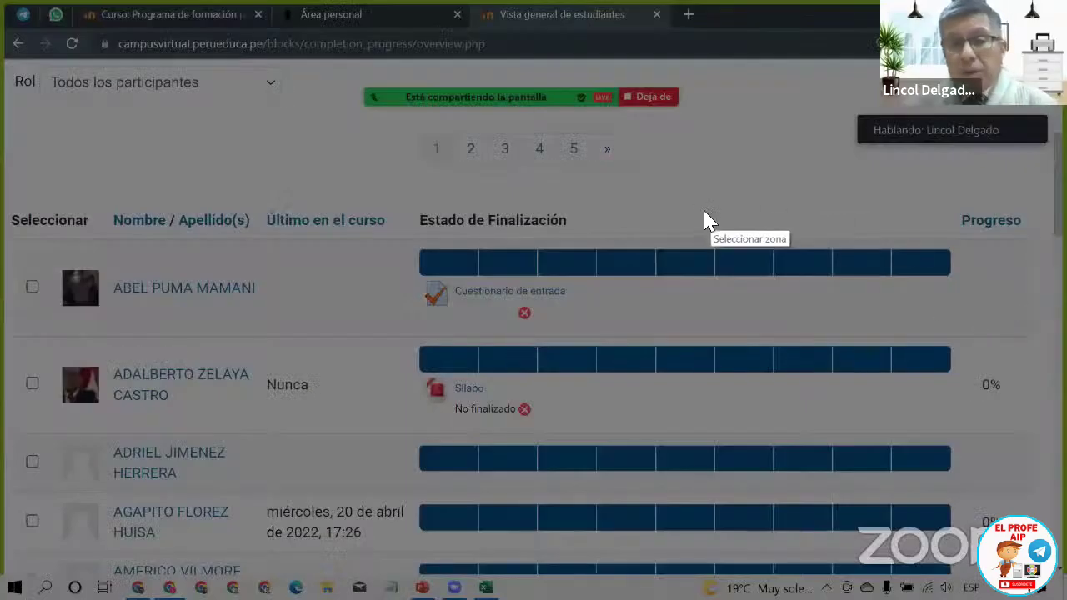
Step: Mark the first two Progreso cells with red arrows and box the first in a capture, discard it, and highlight the first participant's progress
mouse_move(698, 203)
left_mouse_down()
mouse_move(924, 218)
mouse_move(1057, 533)
left_mouse_up()
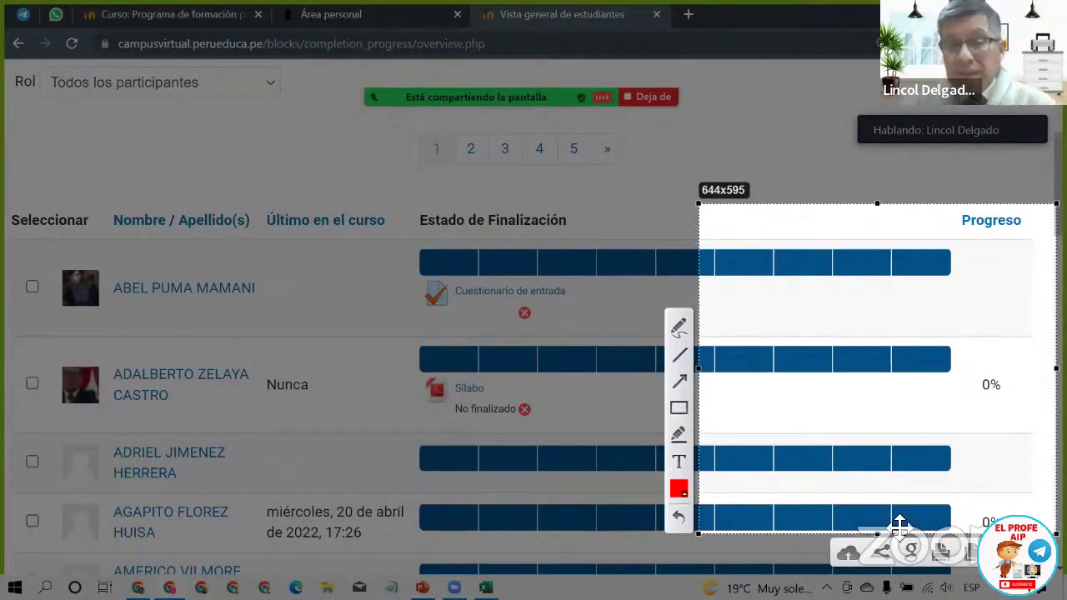
left_click(680, 381)
left_click_drag(837, 317, 962, 293)
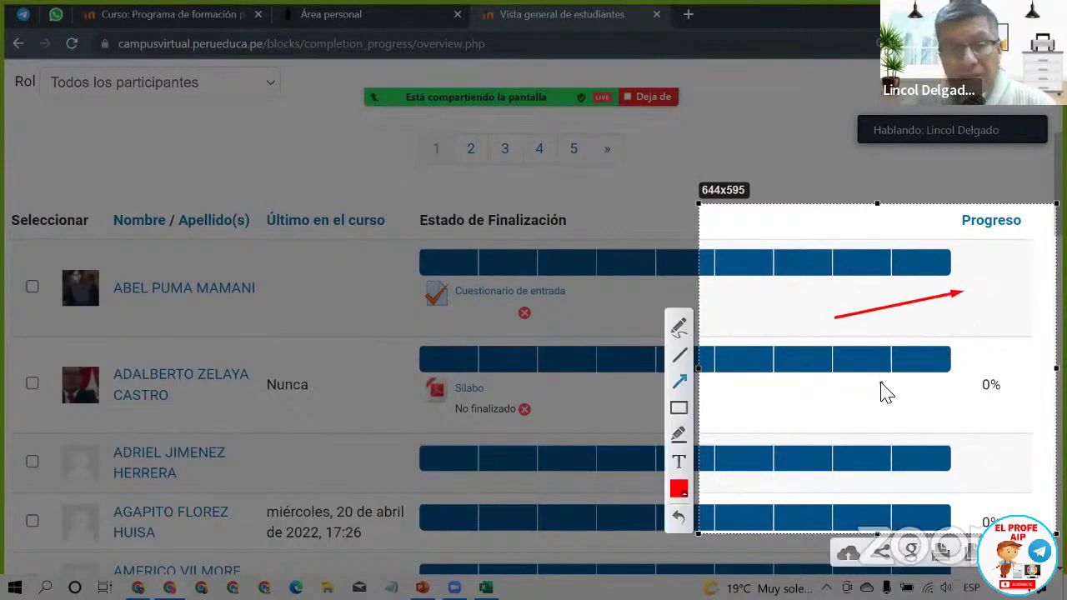
left_click_drag(849, 425, 969, 393)
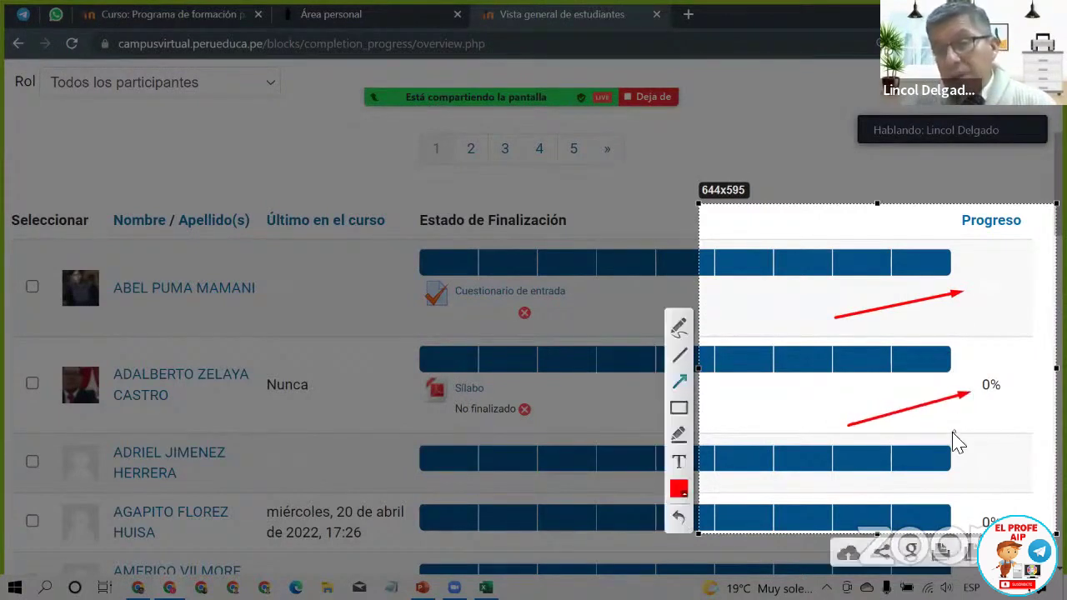
left_click(681, 409)
left_click_drag(946, 250, 1031, 321)
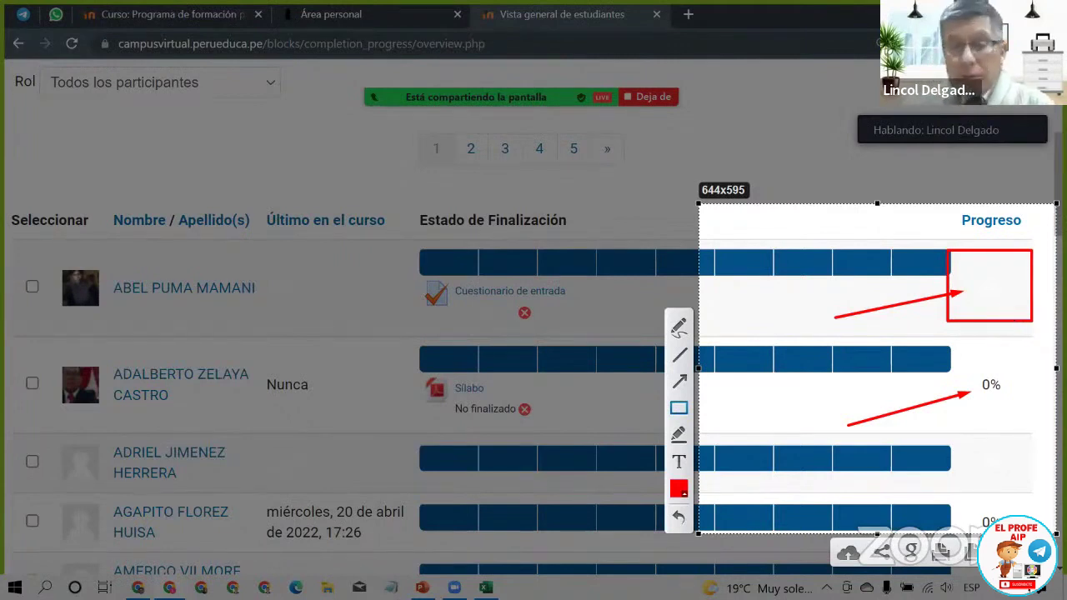
key("Escape")
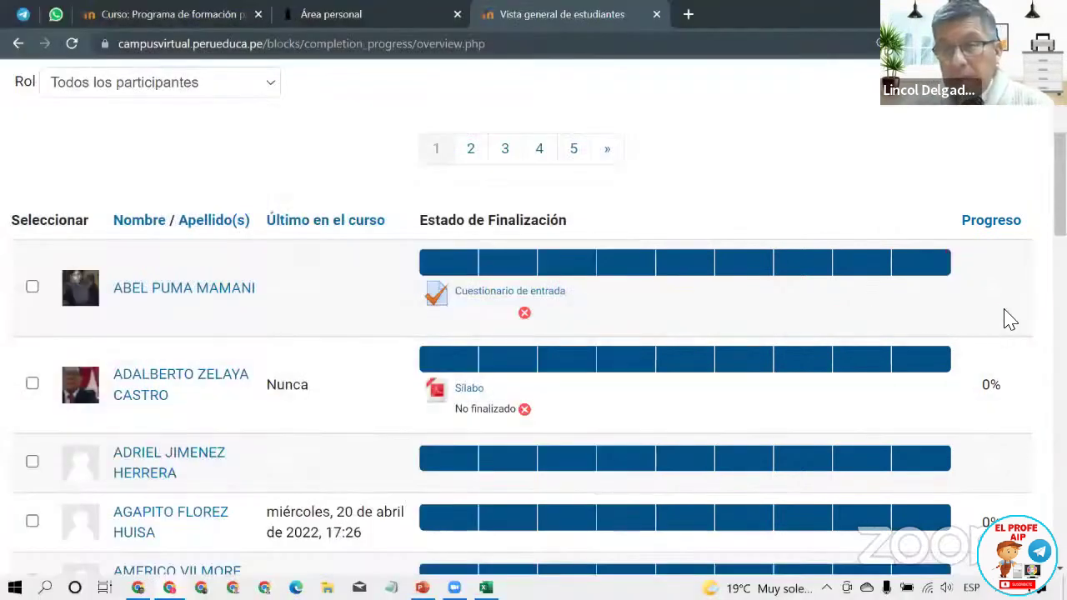
left_click_drag(1004, 292, 976, 303)
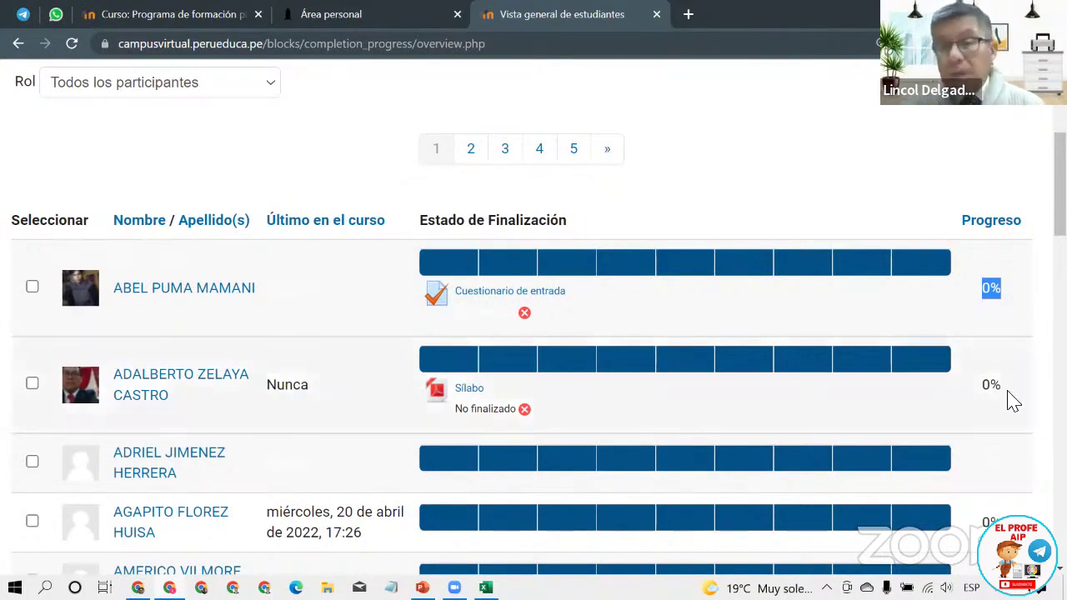
Step: Highlight the third participant's progress percentage and look over the Vista general de estudiantes list at reduced size
double_click(979, 469)
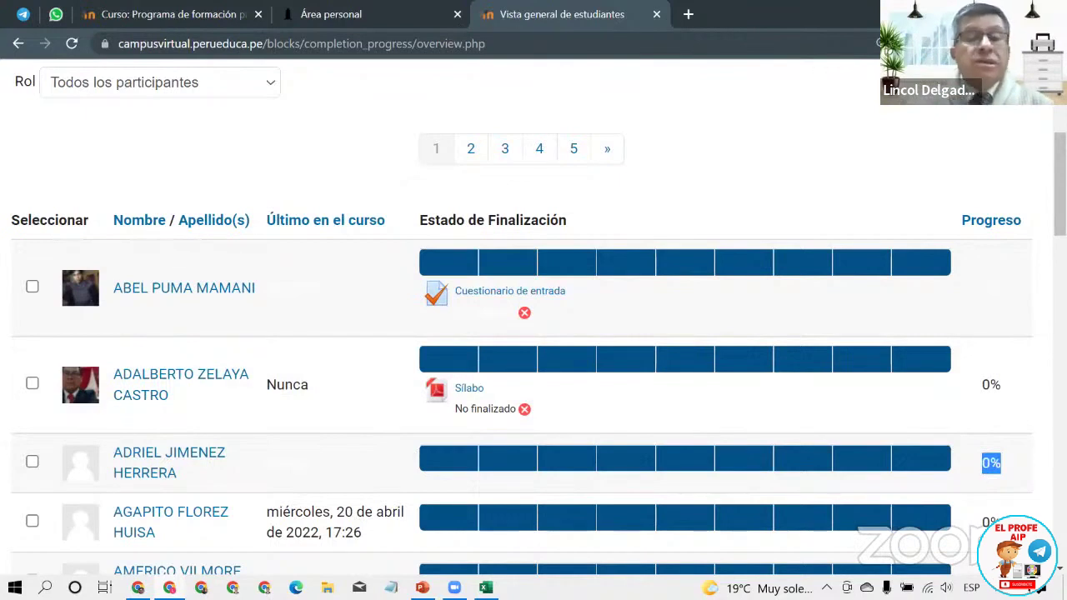
key("ctrl+minus")
key("ctrl+minus")
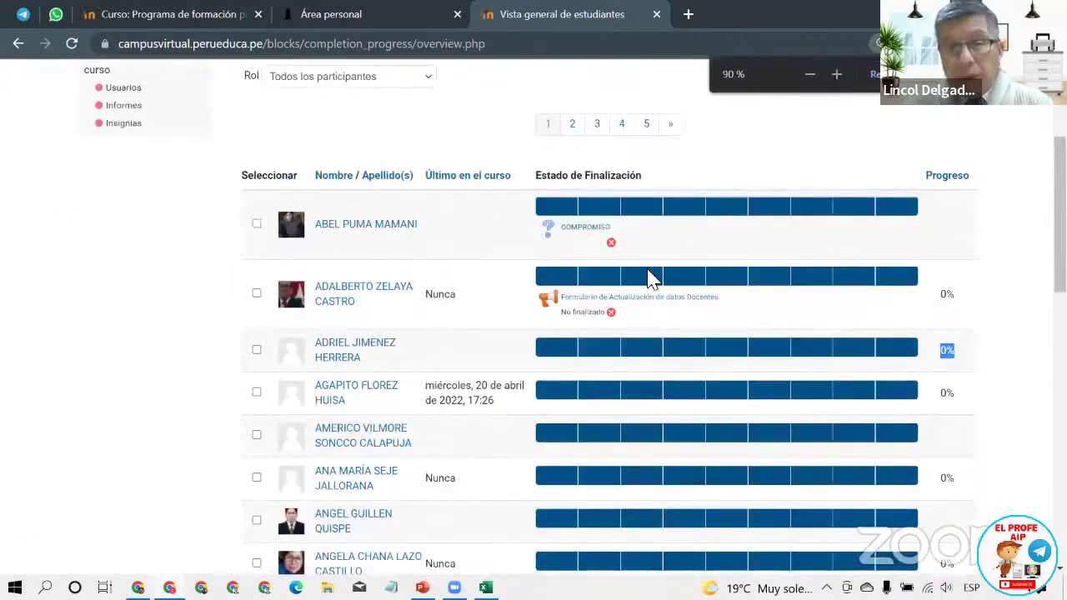
scroll(625, 308, "down", 1)
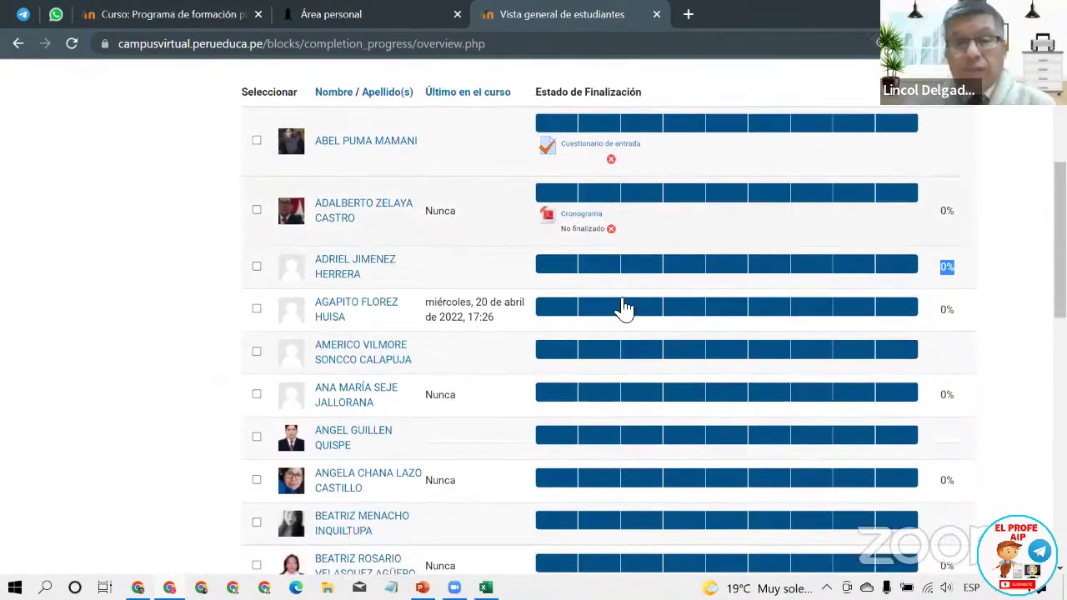
scroll(625, 308, "up", 3)
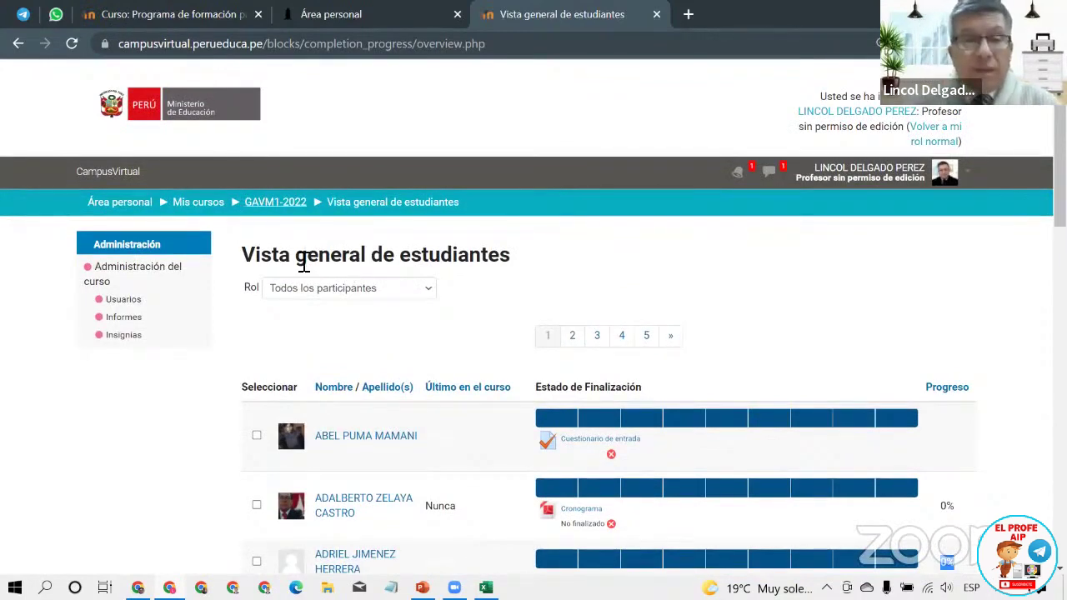
Step: Return to the Gestión del Aula Virtual course page and open its Participantes list
key("alt+Left")
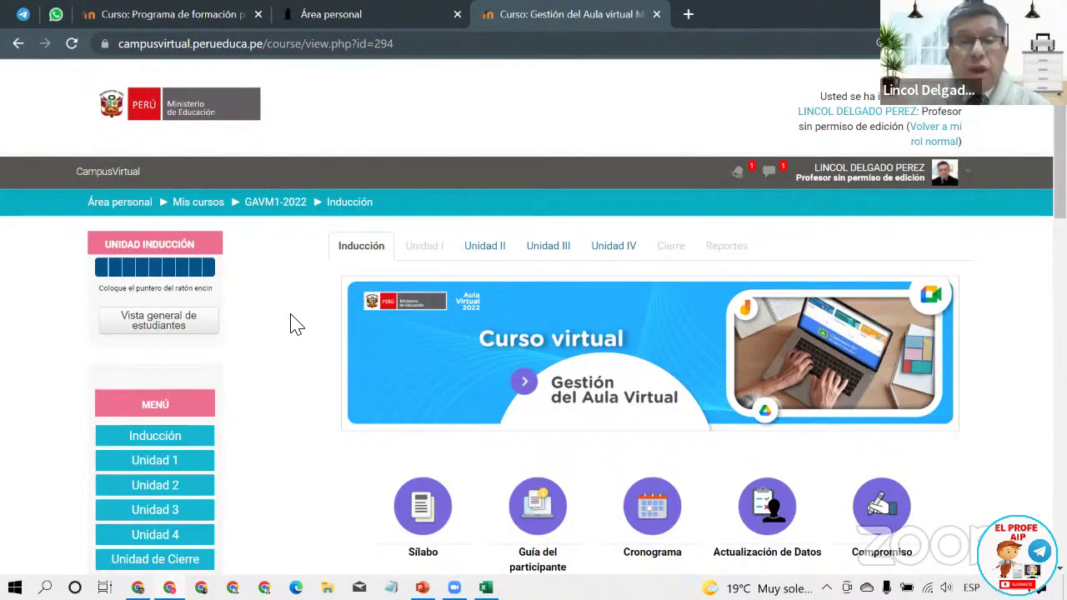
scroll(284, 316, "down", 8)
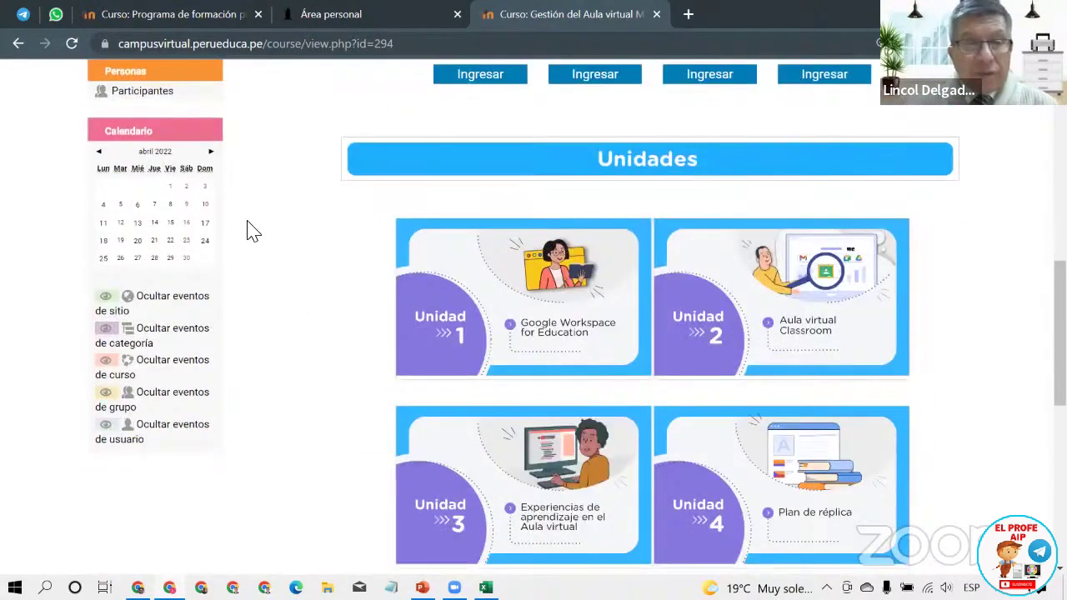
left_click(165, 125)
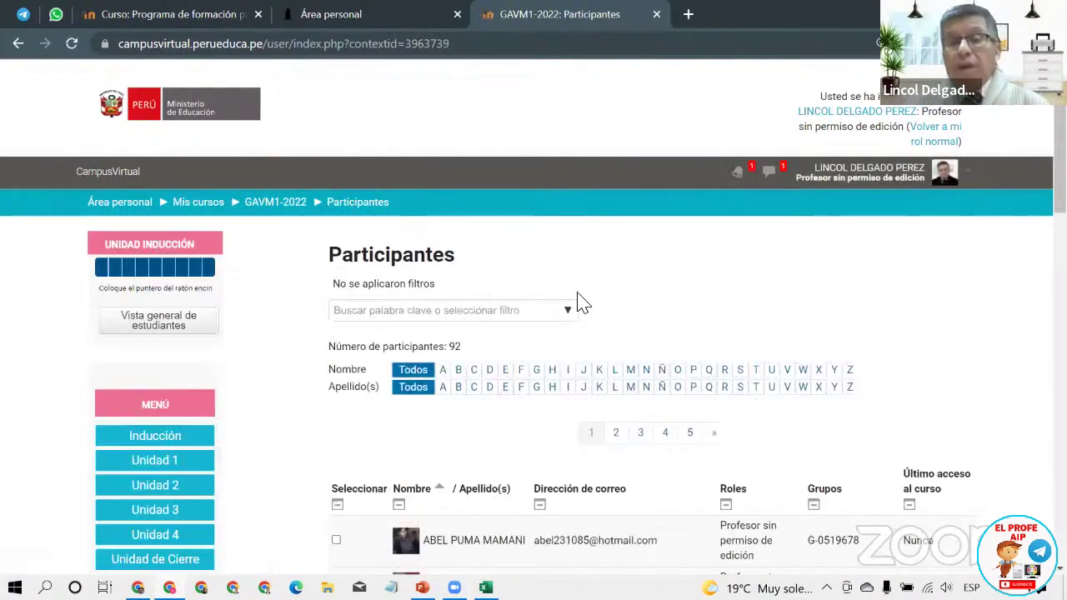
Step: Try filtering the Participantes list by group G-0123456 and by group 0778761
left_click(570, 310)
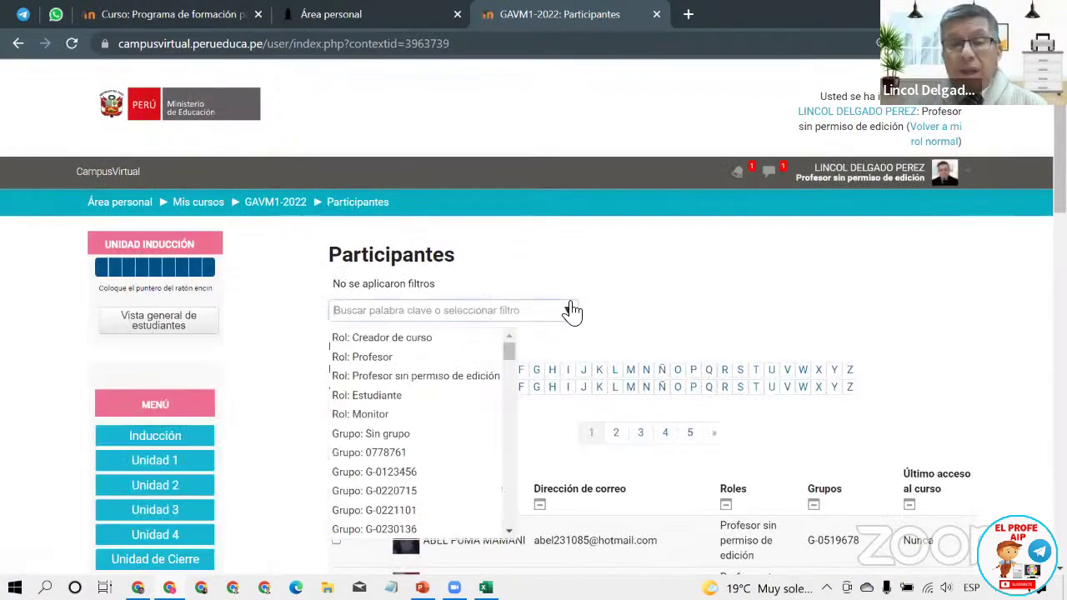
left_click(392, 472)
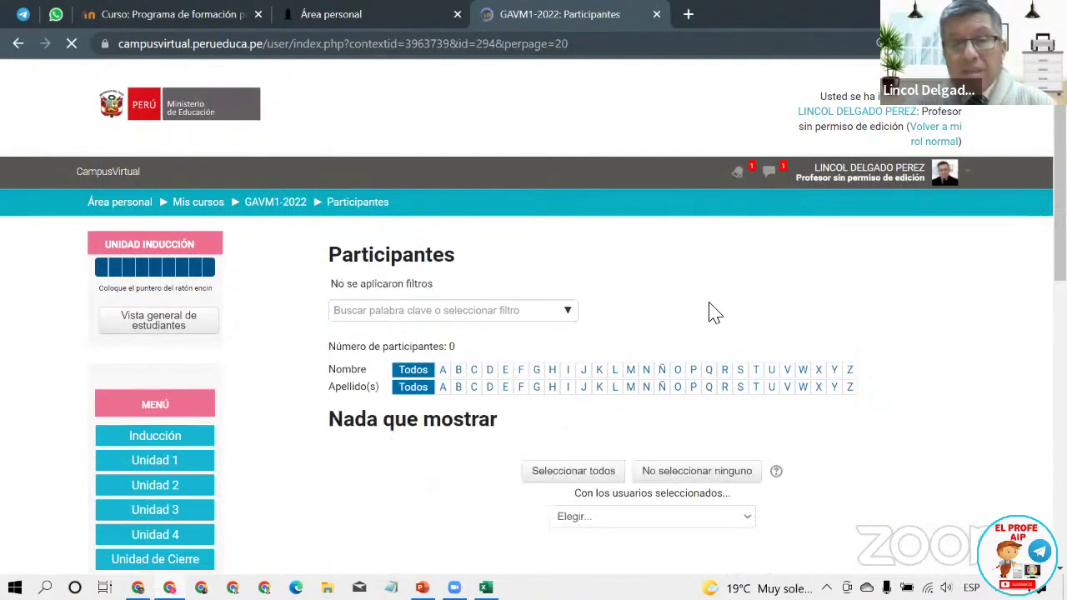
left_click(564, 313)
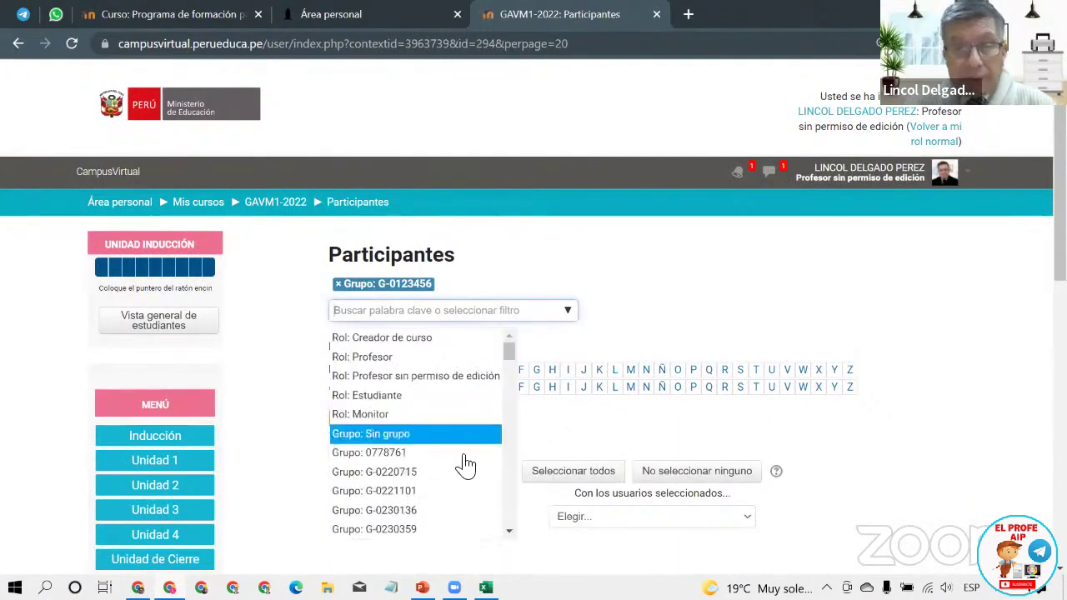
scroll(459, 463, "down", 1)
left_click(456, 466)
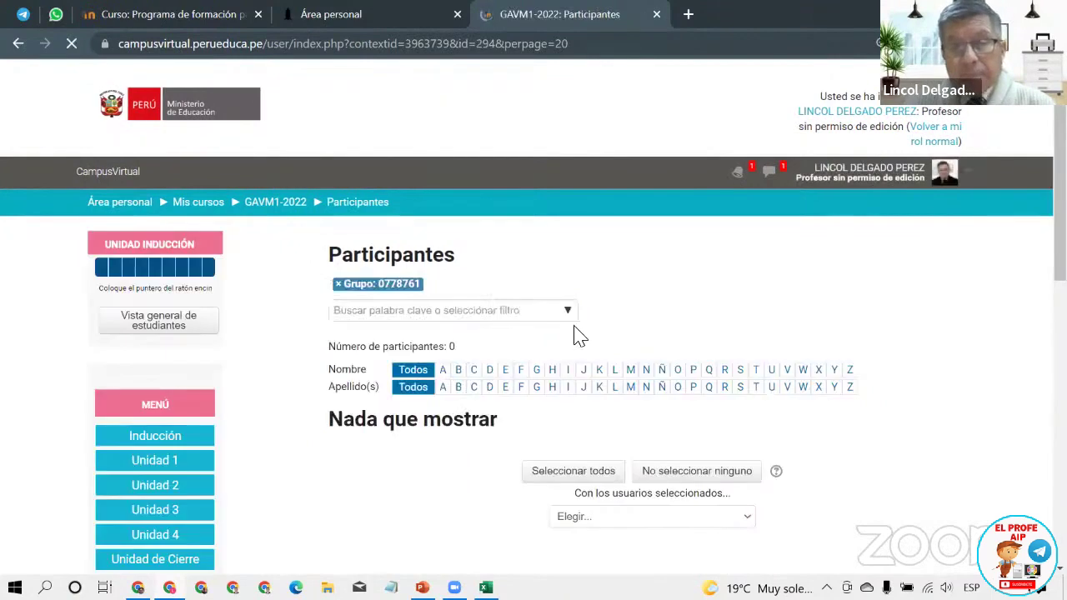
Step: Filter the Participantes list by group G-0221101 and highlight the listed participant's role and group number
left_click(566, 312)
left_click(427, 491)
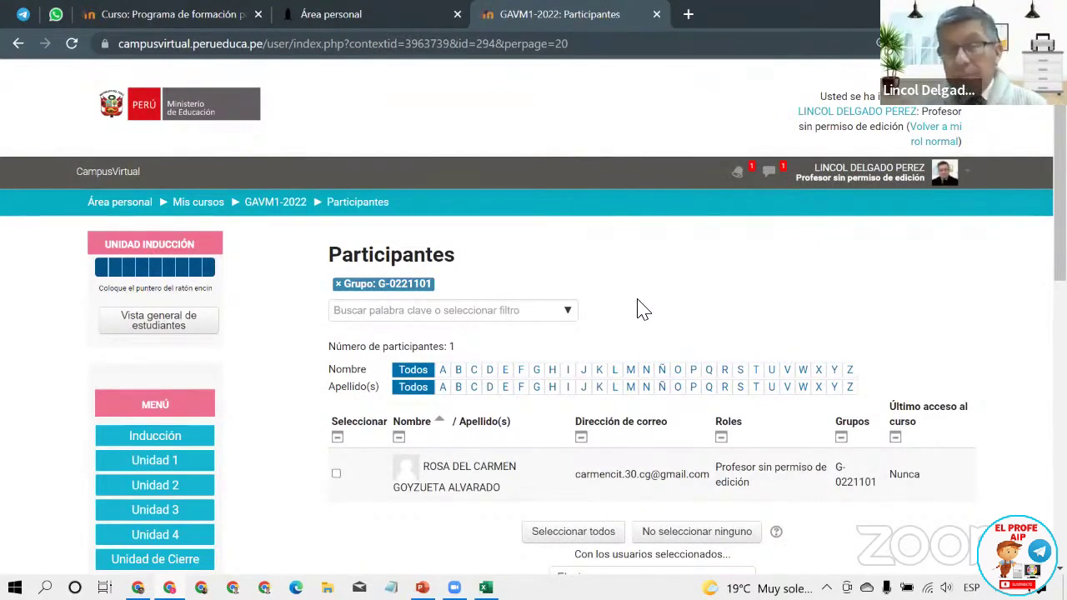
scroll(653, 317, "down", 2)
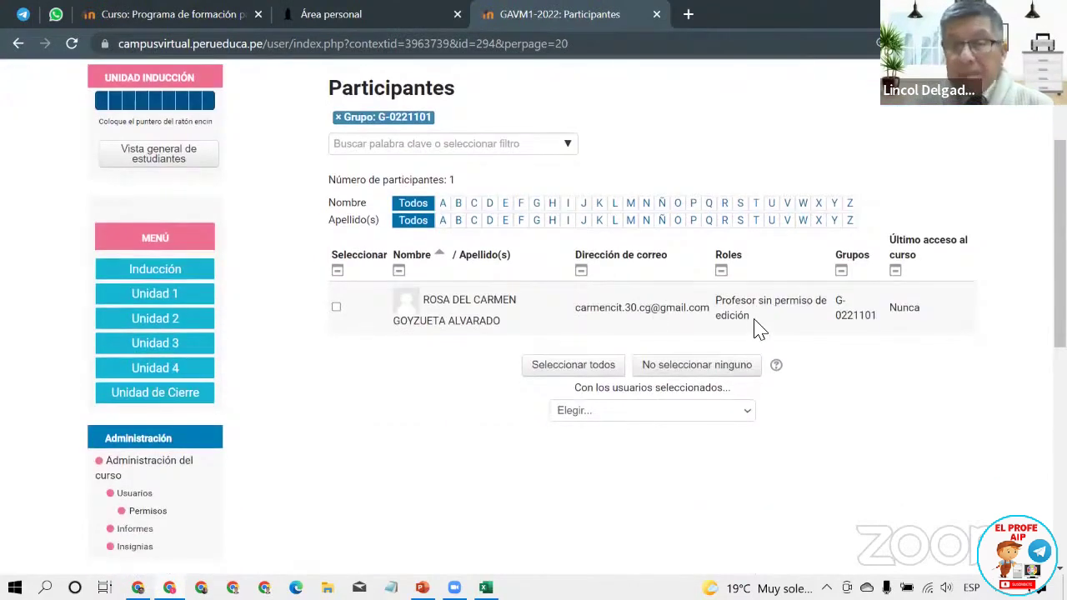
left_click_drag(754, 325, 717, 309)
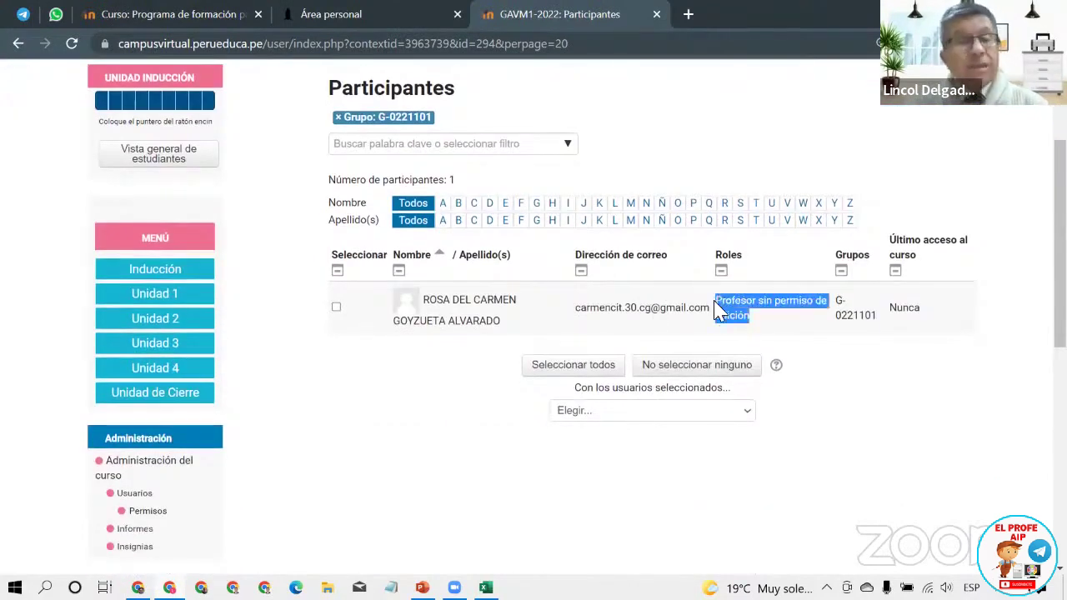
left_click_drag(875, 320, 836, 326)
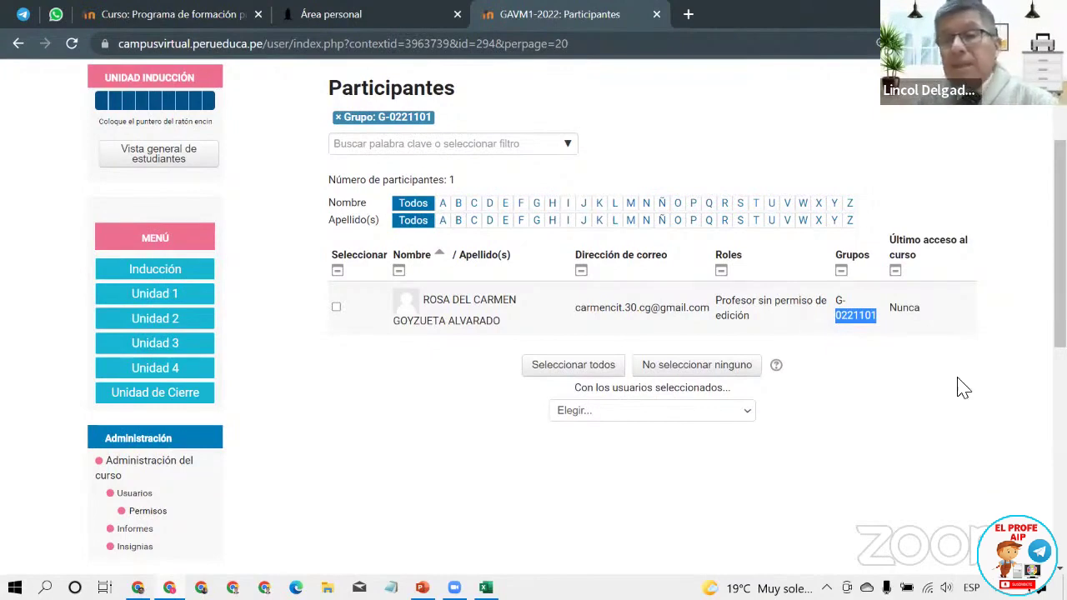
Step: Point a red arrow at the participant's group number in a screen capture of the Roles and Grupos columns and discard the capture
key("Print")
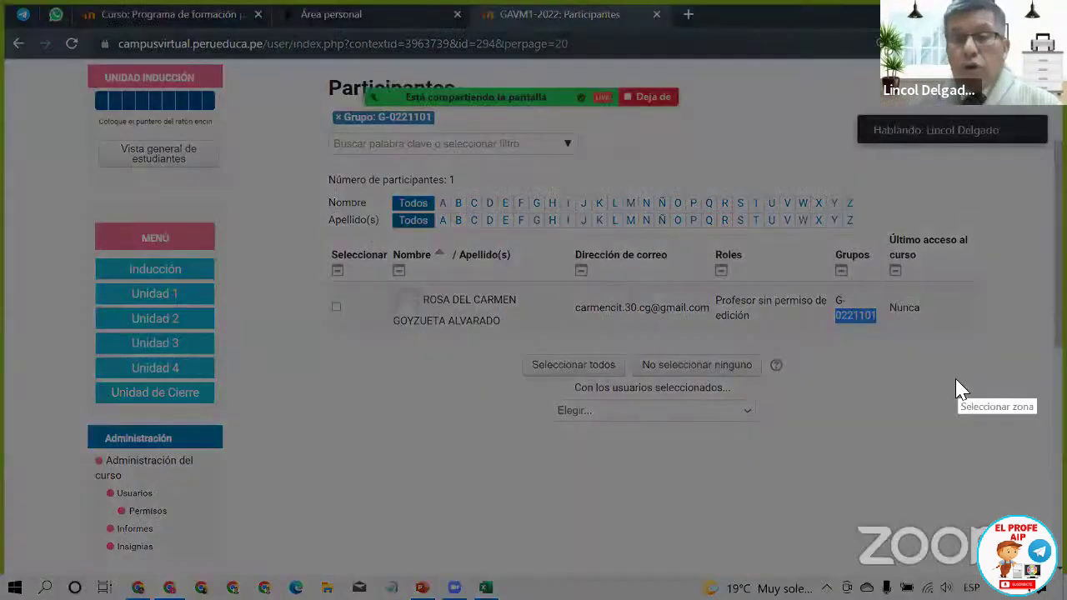
mouse_move(653, 202)
left_mouse_down()
mouse_move(913, 367)
mouse_move(981, 450)
left_mouse_up()
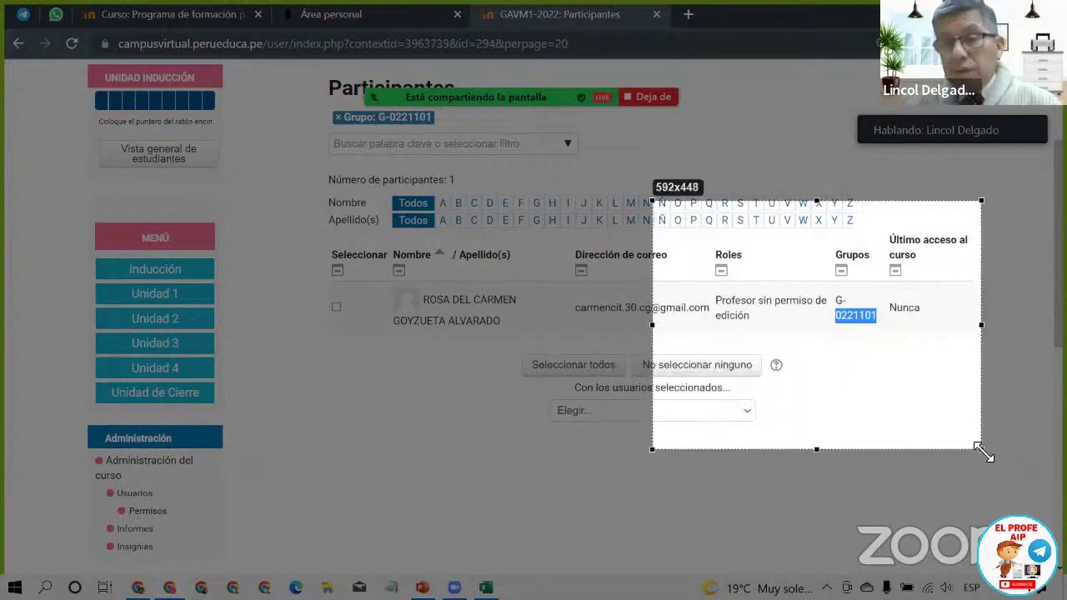
left_click_drag(821, 386, 855, 329)
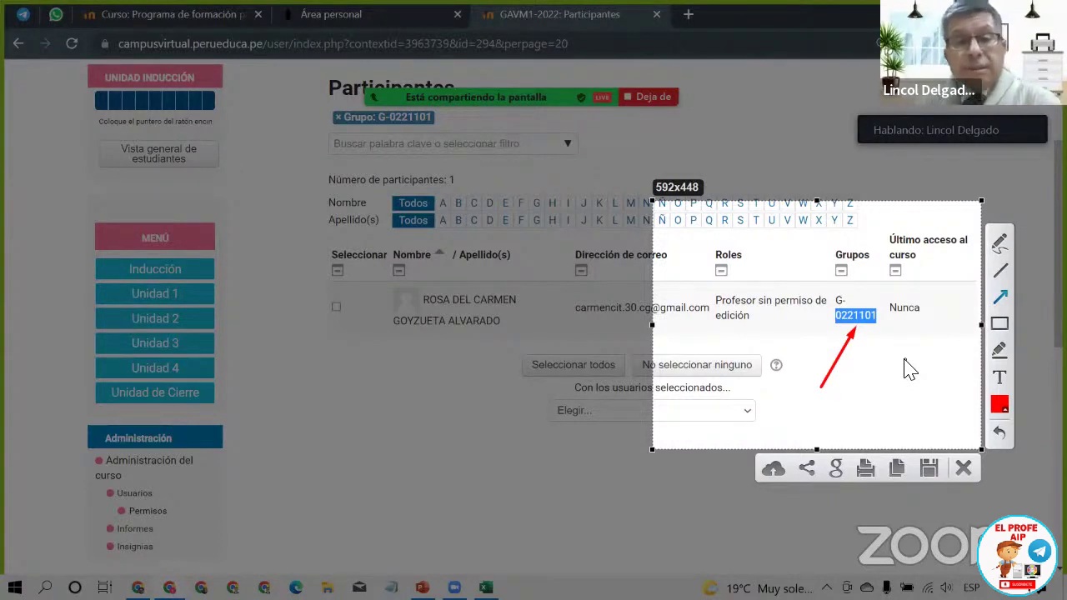
left_click(964, 468)
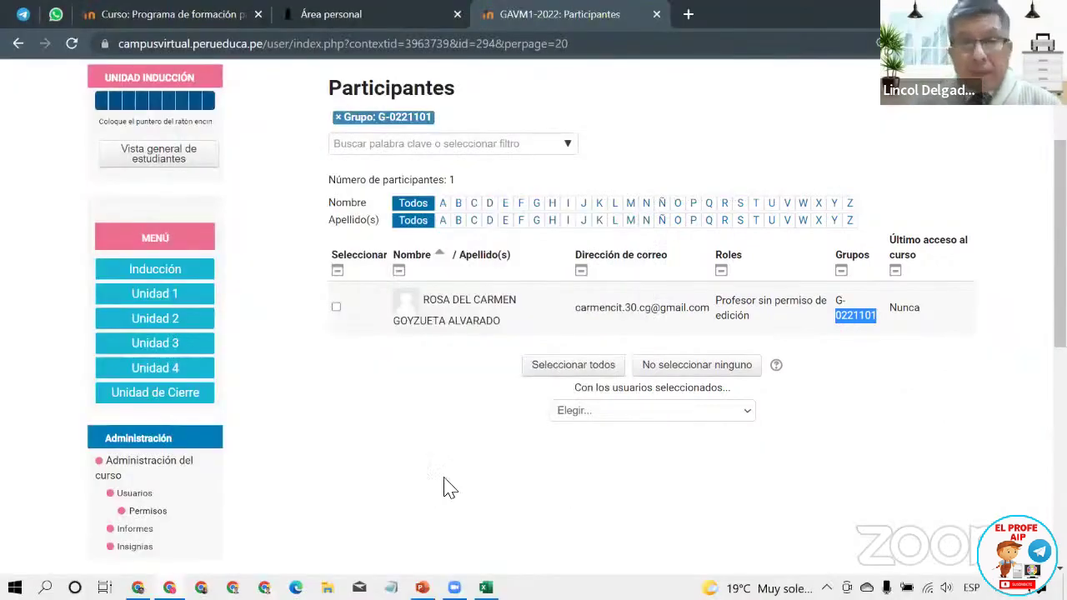